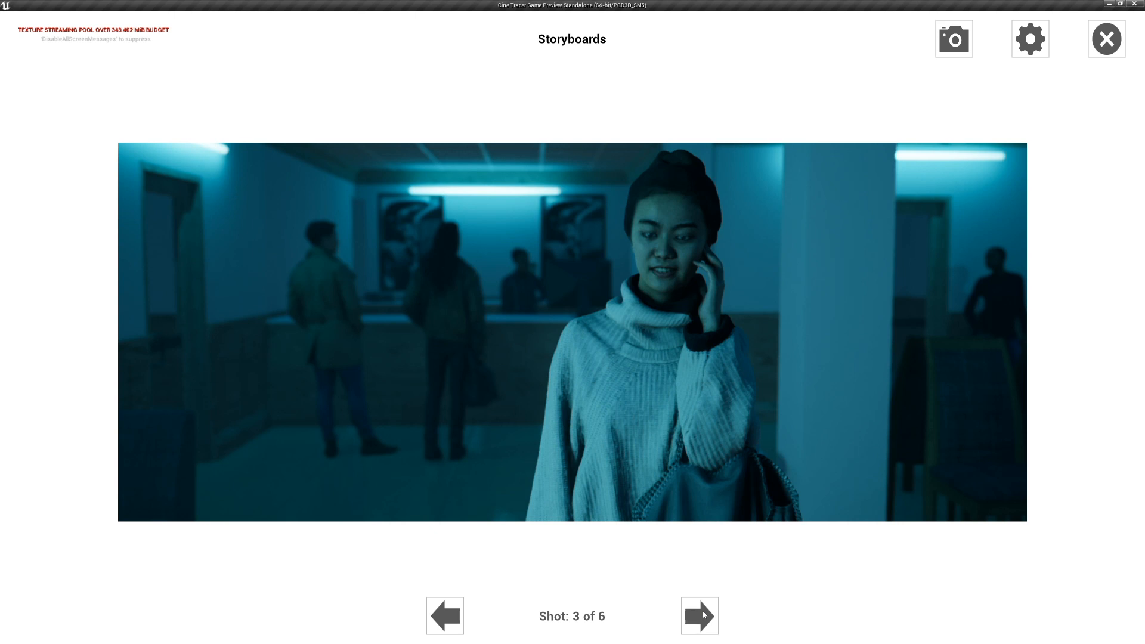
# Step: Browse forward through the storyboard shots
pyautogui.click(705, 615)
pyautogui.click(705, 615)
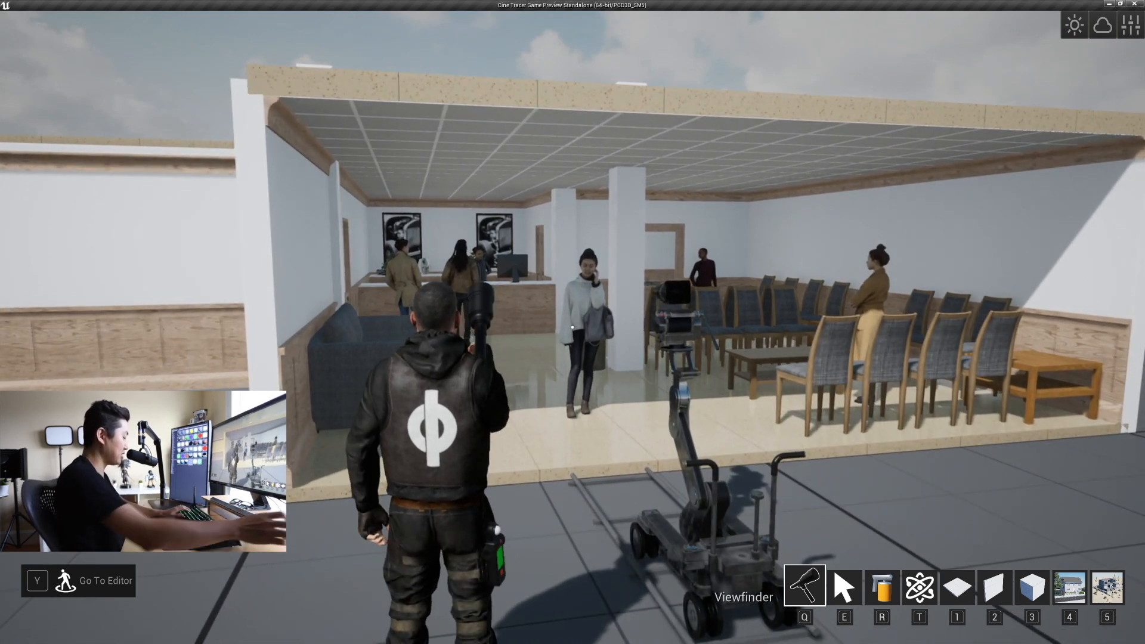
# Step: In the editor, add a Ceiling Light from the lighting department and place it on the ceiling above the reception area
pyautogui.press('y')
pyautogui.press('Tab')
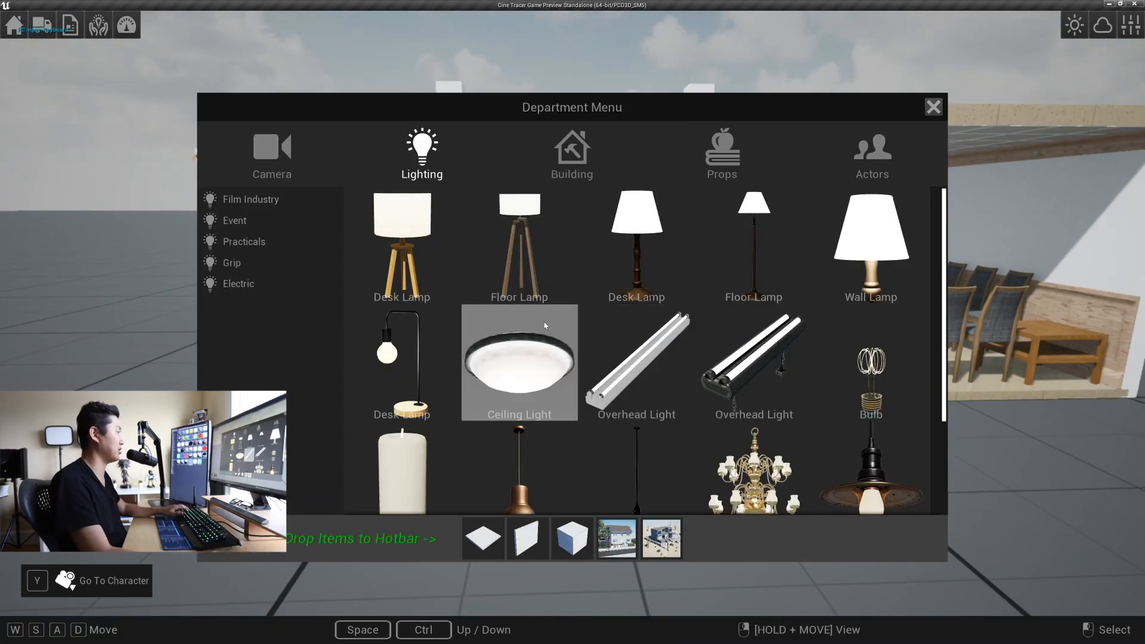
pyautogui.click(502, 374)
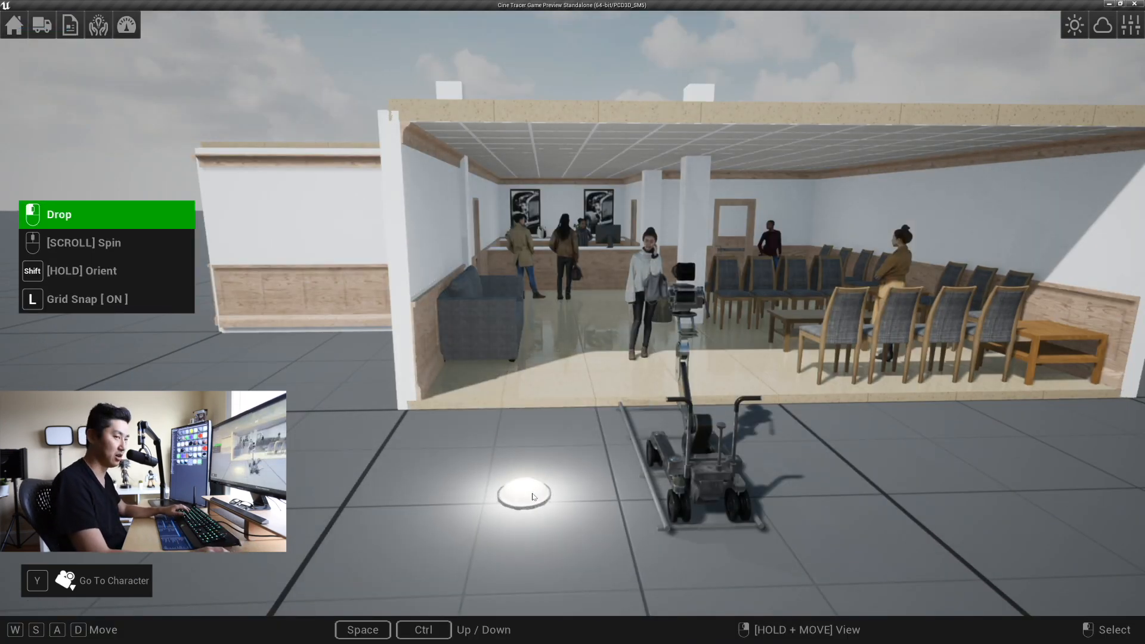
pyautogui.press('w')
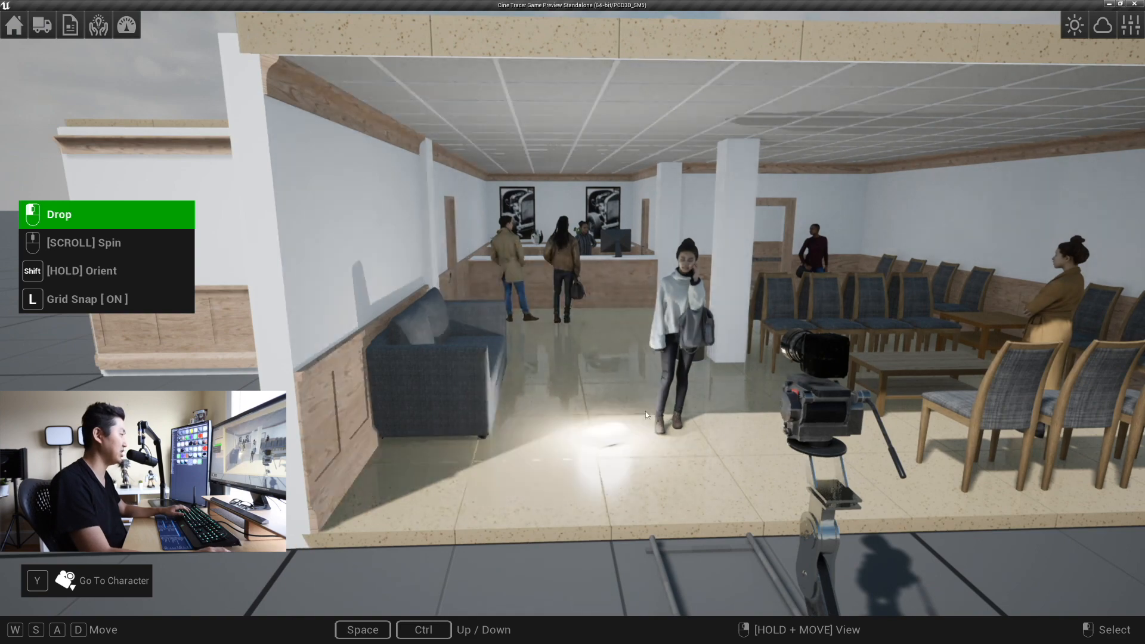
pyautogui.press('w')
pyautogui.moveTo(584, 417); pyautogui.dragTo(582, 263, button='right')
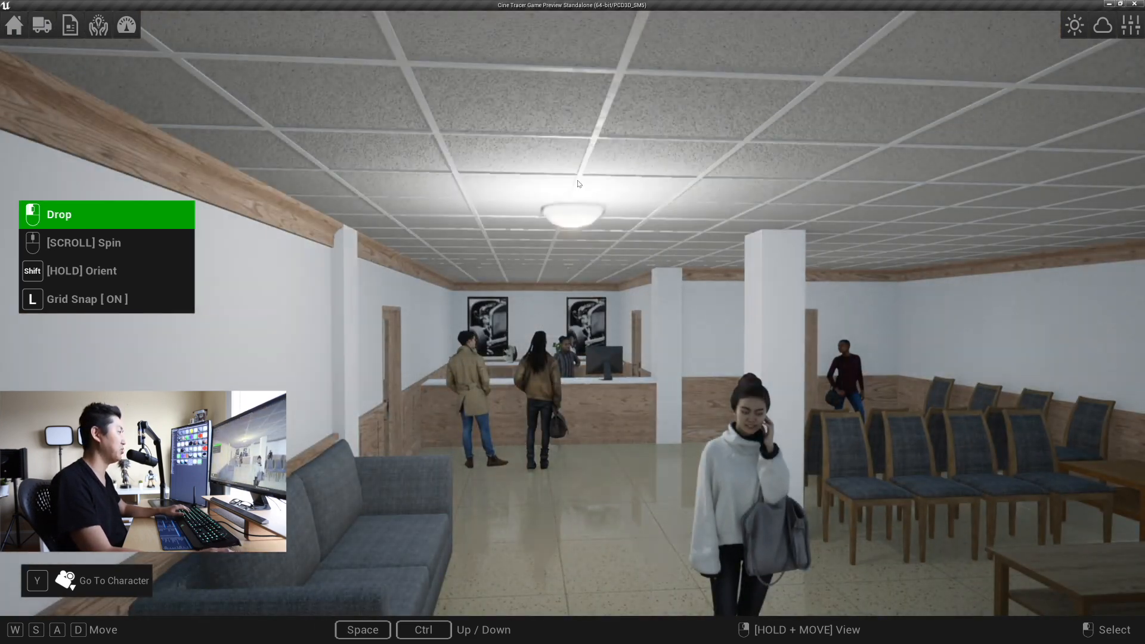
pyautogui.press('w')
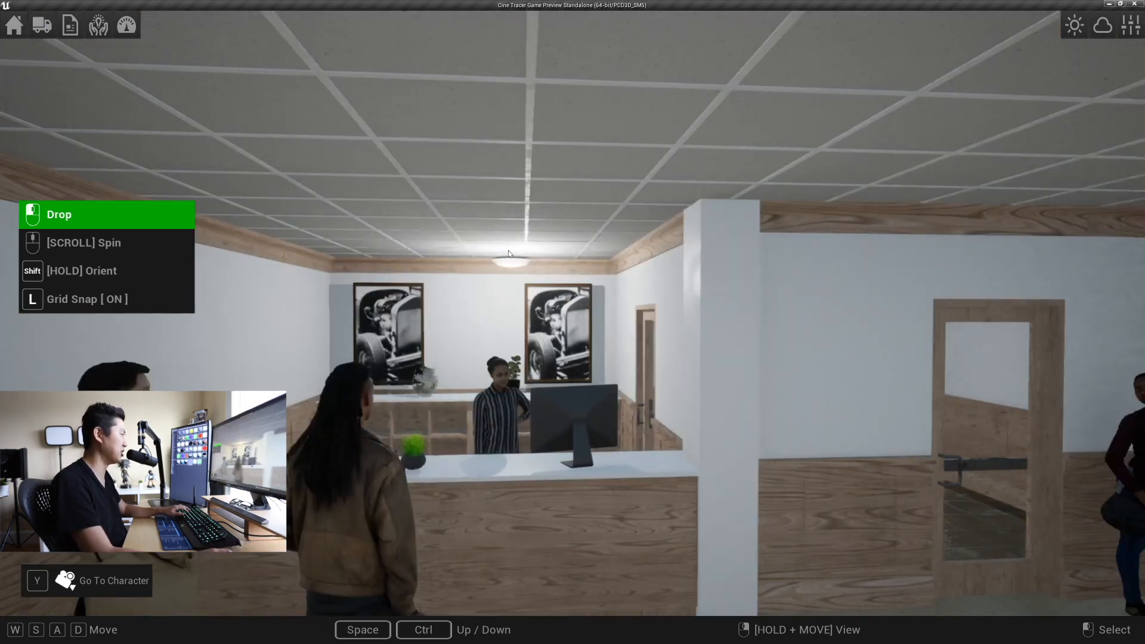
pyautogui.press('w')
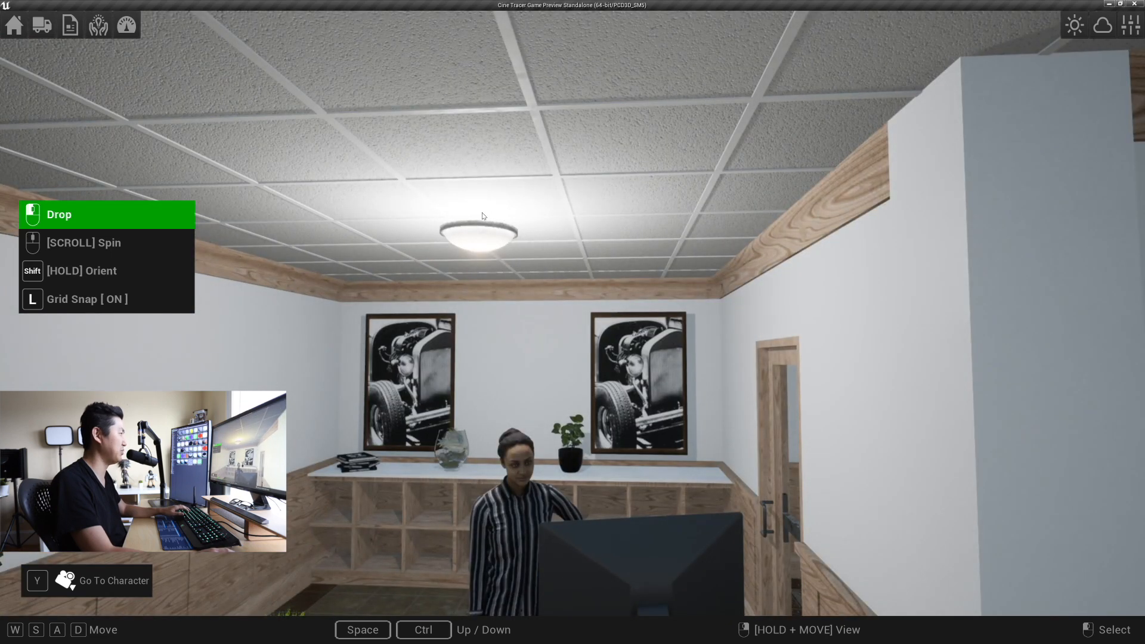
pyautogui.click(476, 217)
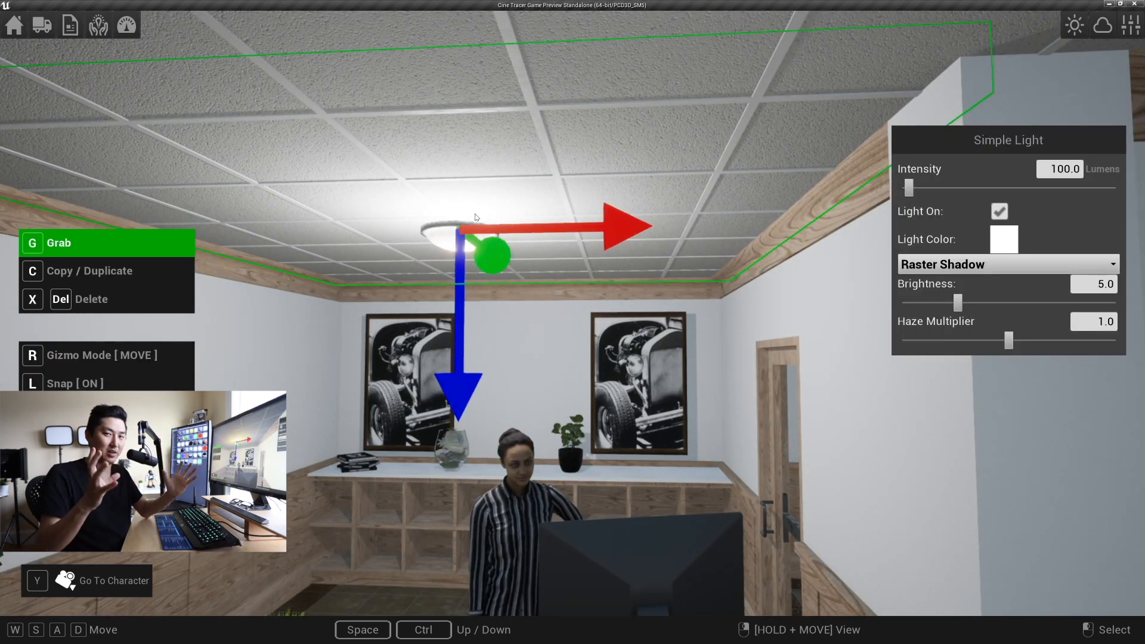
# Step: Apply the Twilight preset to the scene and view the room from outside
pyautogui.press('s')
pyautogui.moveTo(540, 219); pyautogui.dragTo(603, 305, button='right')
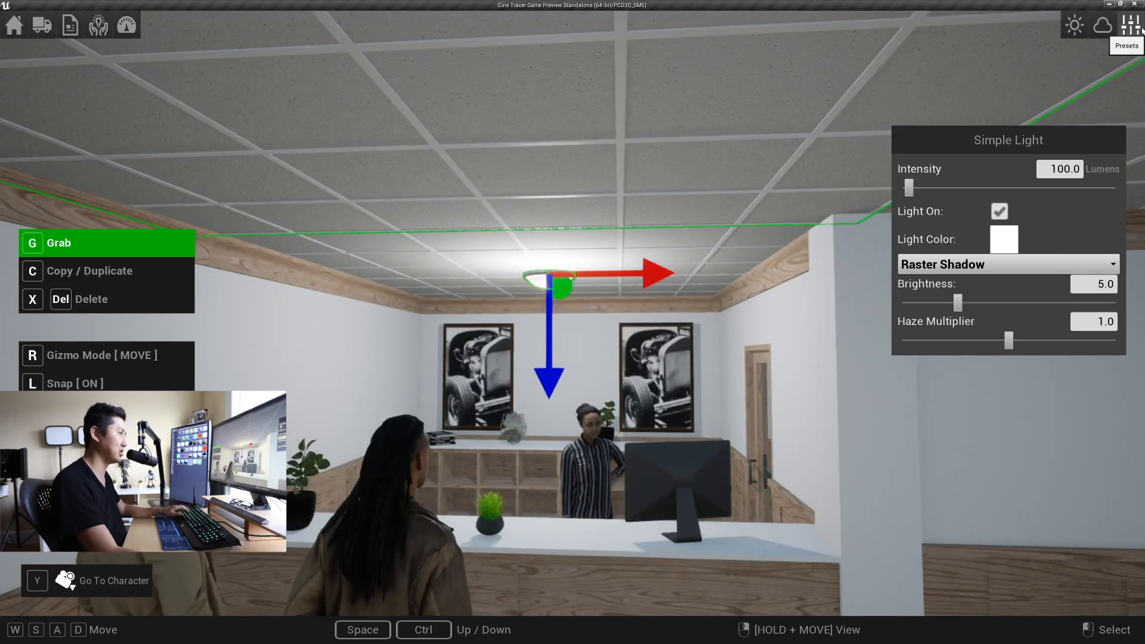
pyautogui.click(1141, 29)
pyautogui.click(956, 68)
pyautogui.press('s')
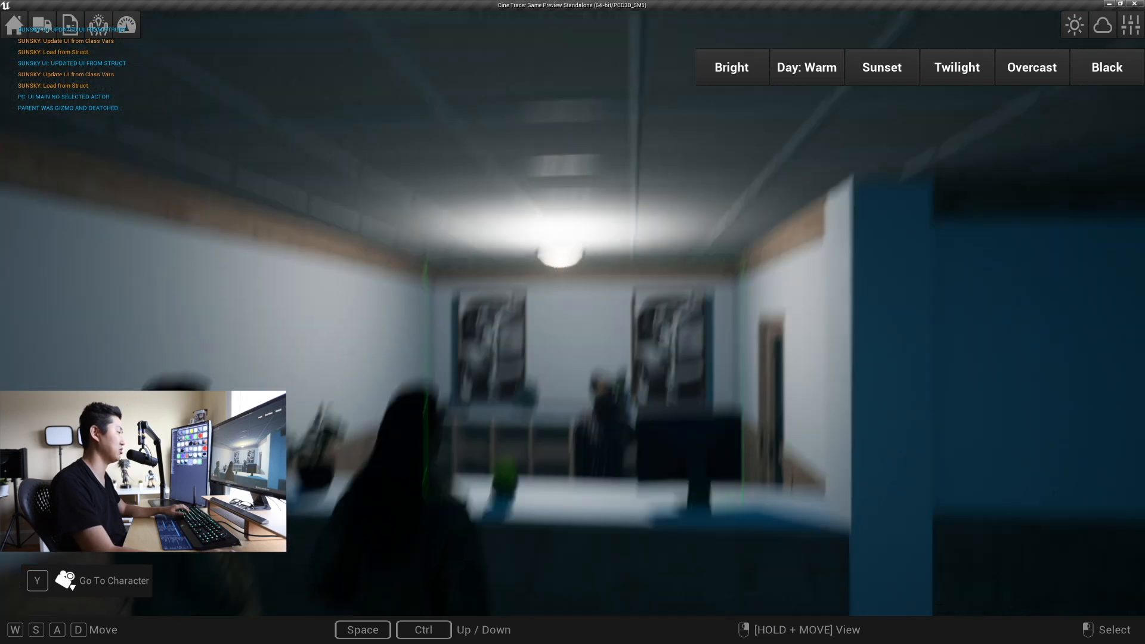
pyautogui.press('a')
pyautogui.press('d')
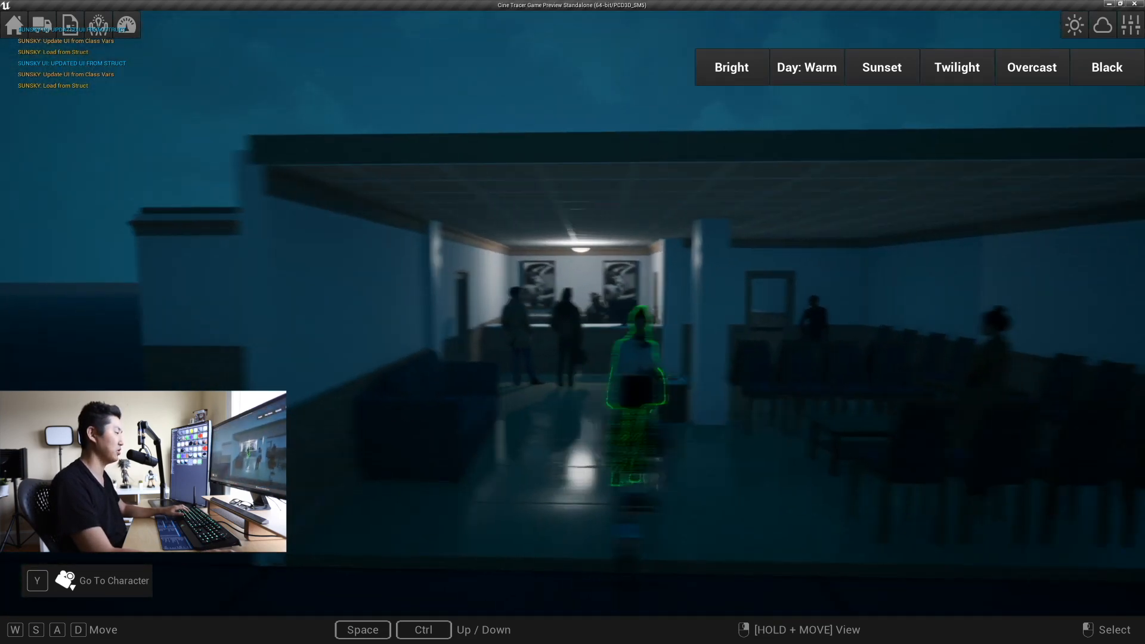
# Step: Duplicate the reception ceiling light twice, placing the copies in a line along the aisle toward the open front of the room
pyautogui.press('a')
pyautogui.press('w')
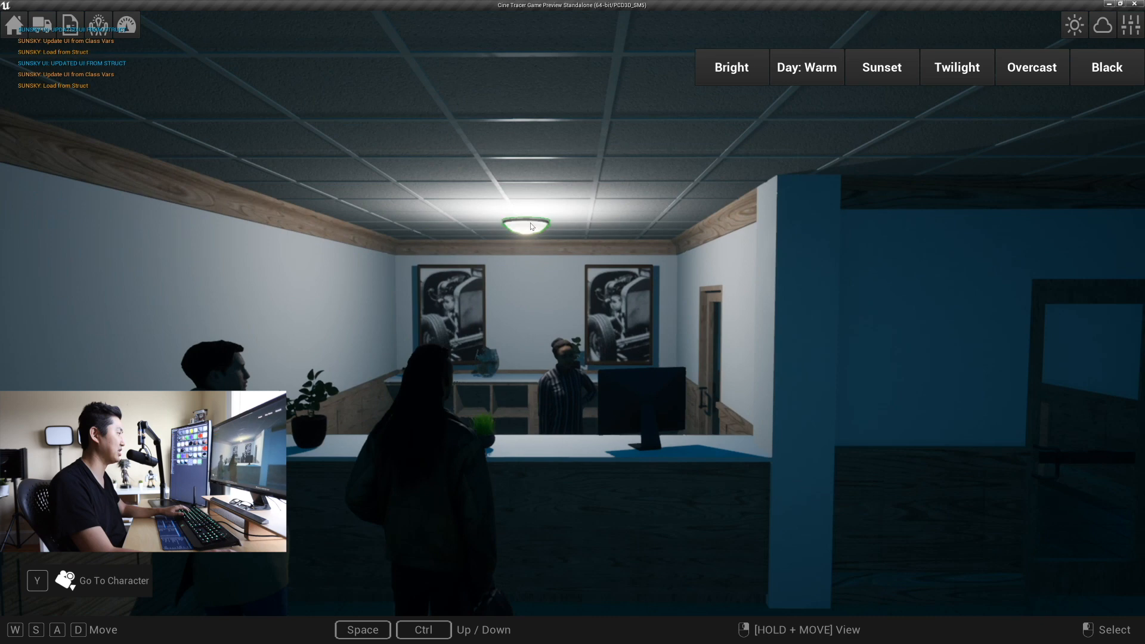
pyautogui.click(532, 226)
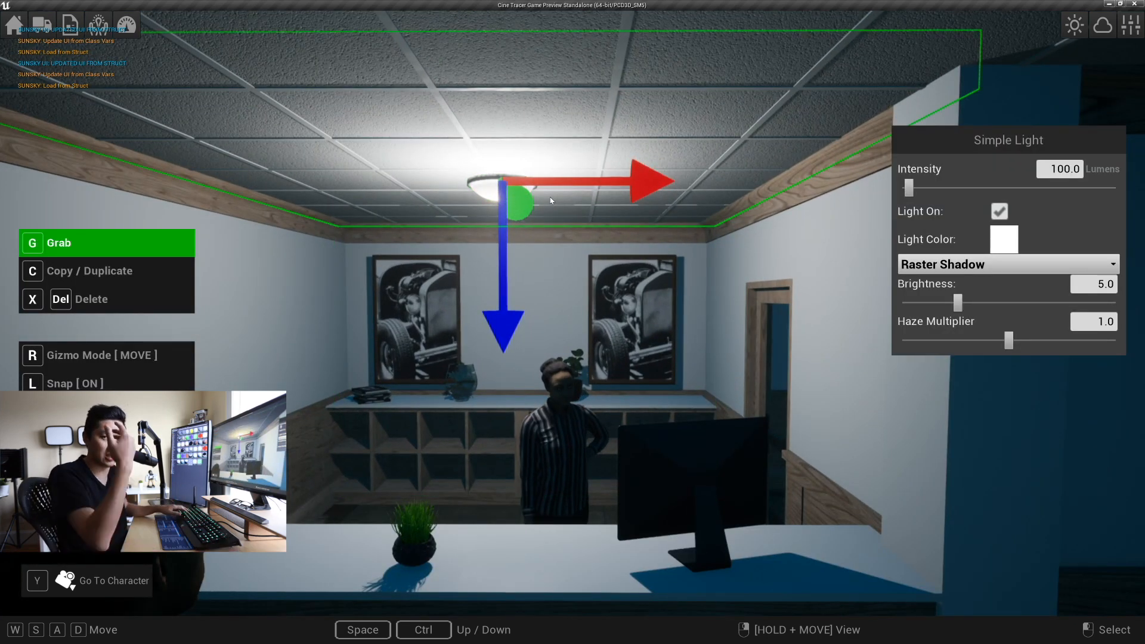
pyautogui.press('s')
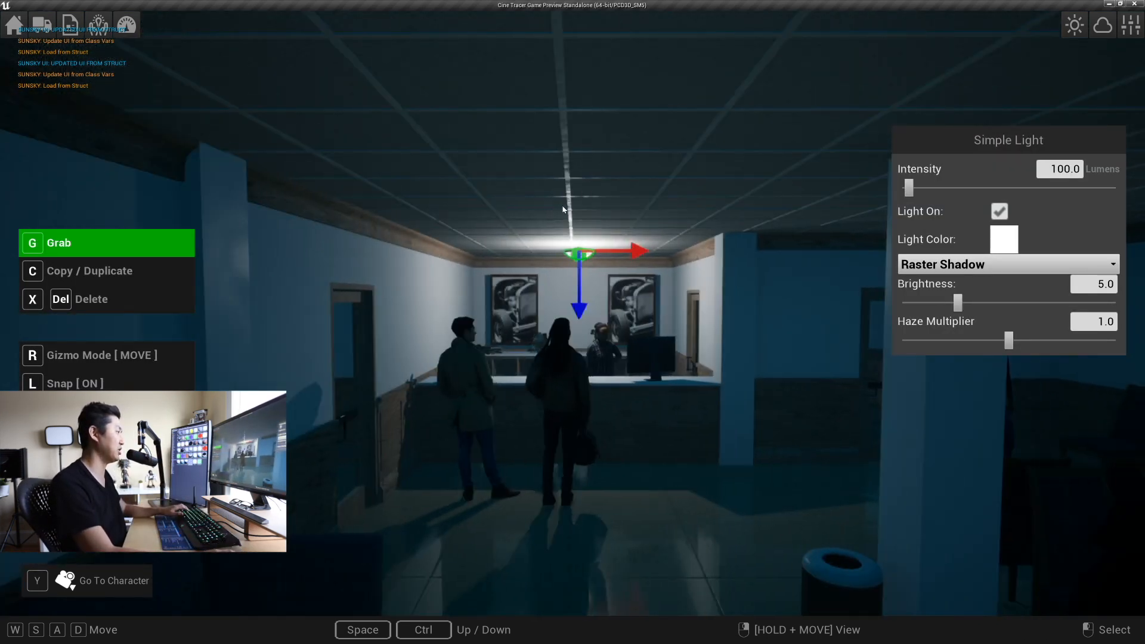
pyautogui.press('g')
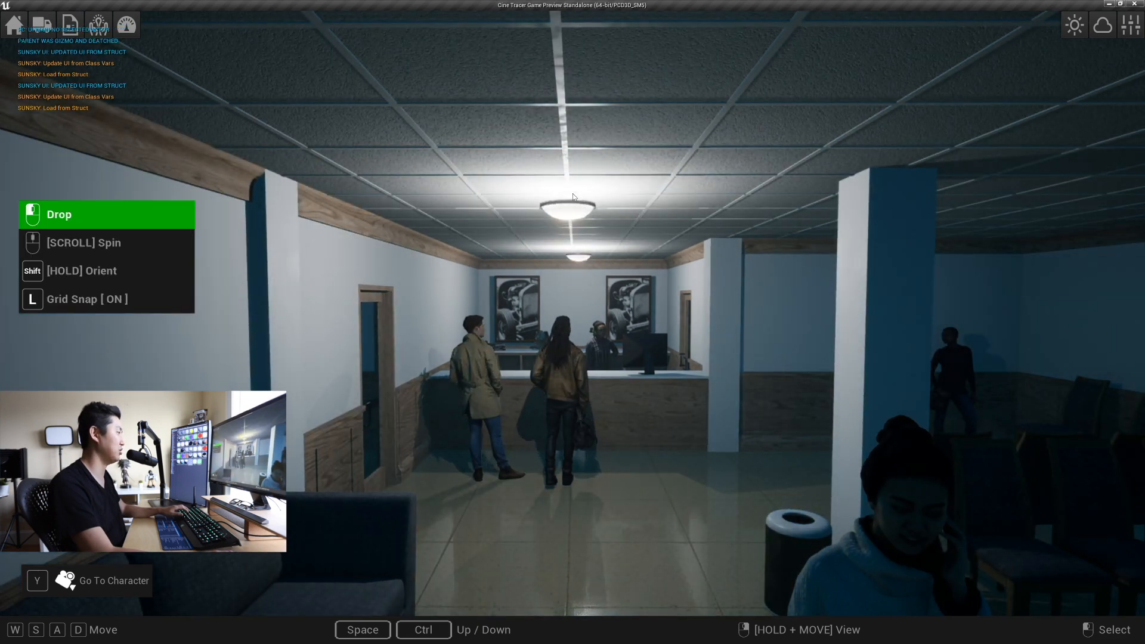
pyautogui.click(574, 195)
pyautogui.press('s')
pyautogui.press('c')
pyautogui.press('w')
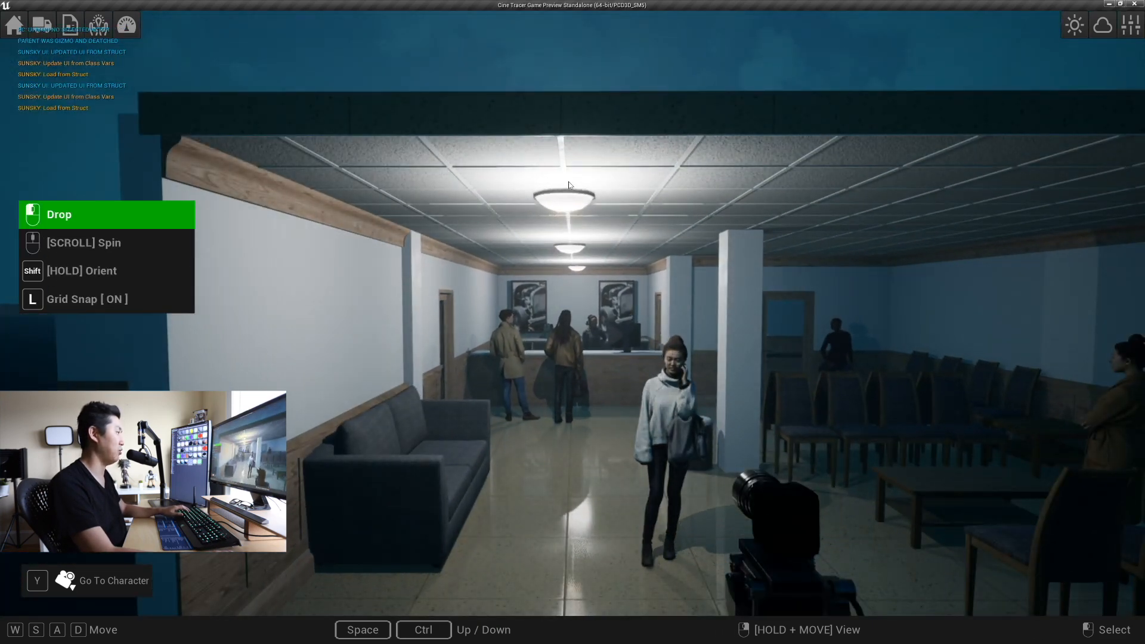
pyautogui.click(569, 185)
# Step: Duplicate the ceiling light twice more over the seating area, one near the open front and one near the back door
pyautogui.press('d')
pyautogui.press('c')
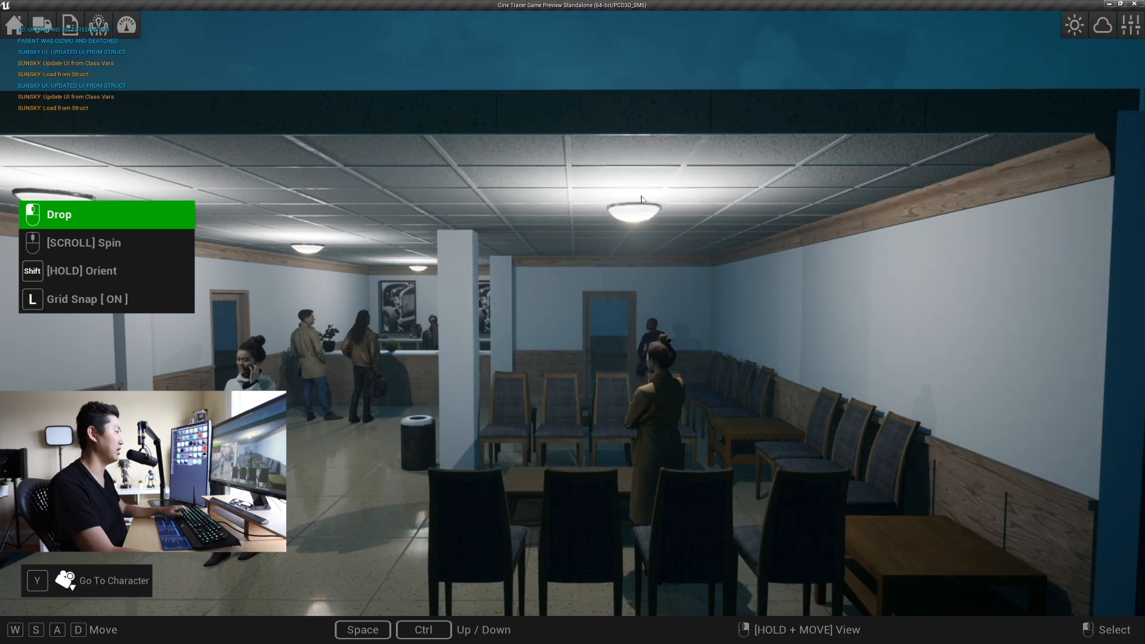
pyautogui.click(635, 199)
pyautogui.press('w')
pyautogui.press('c')
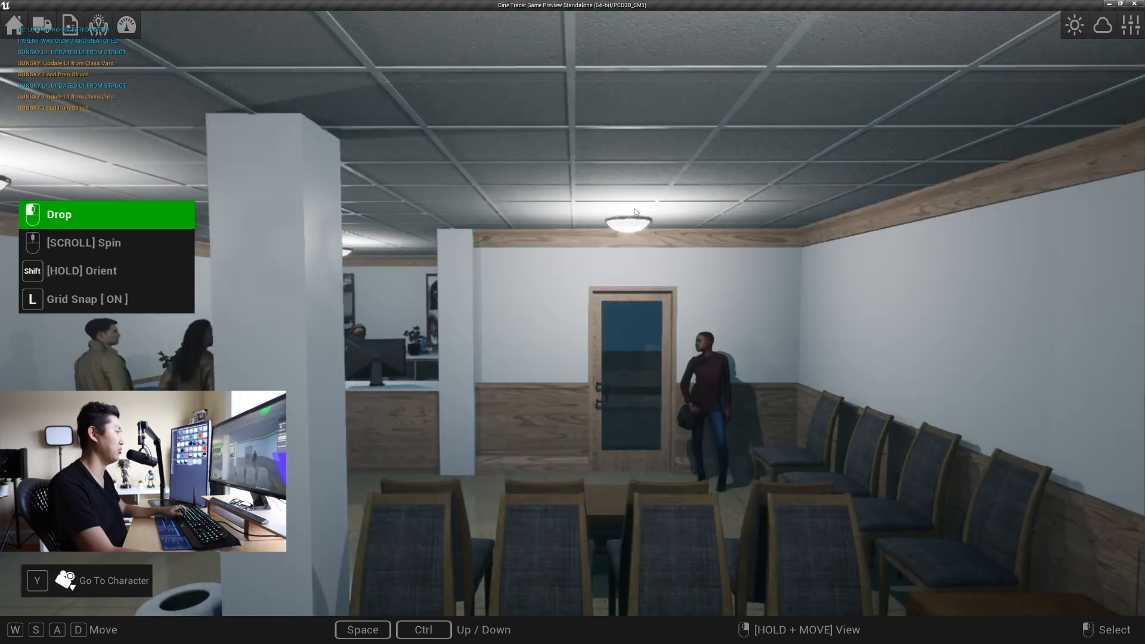
pyautogui.click(639, 199)
pyautogui.press('s')
pyautogui.moveTo(639, 199); pyautogui.dragTo(472, 218, button='right')
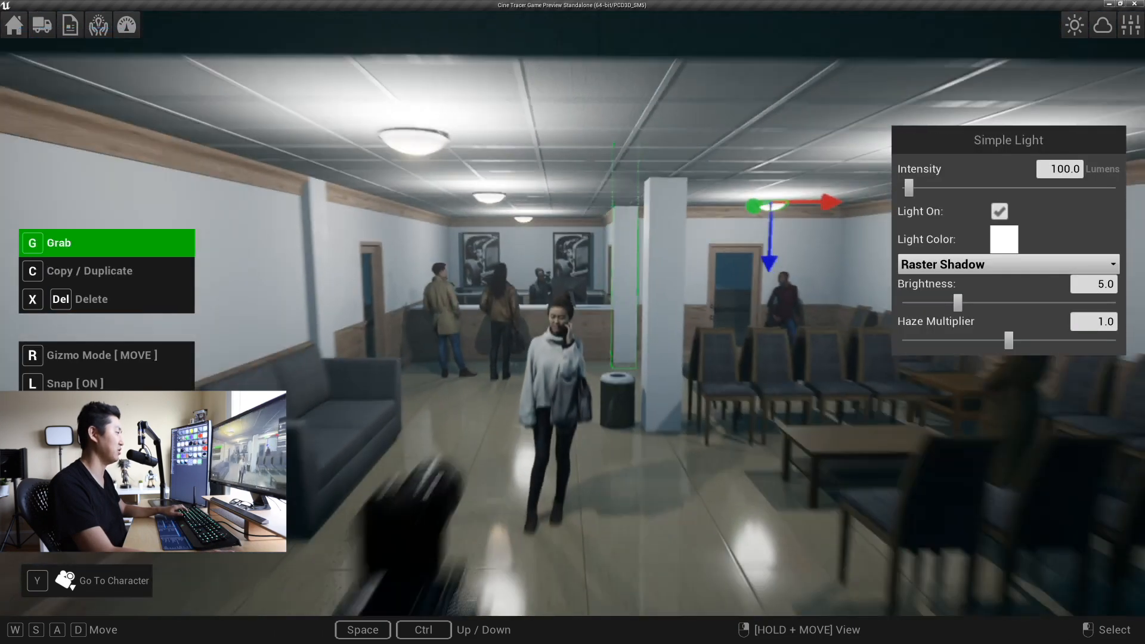
# Step: Walk the character through the room and examine how the ceiling lights illuminate the reception, the actors and the seating area
pyautogui.press('y')
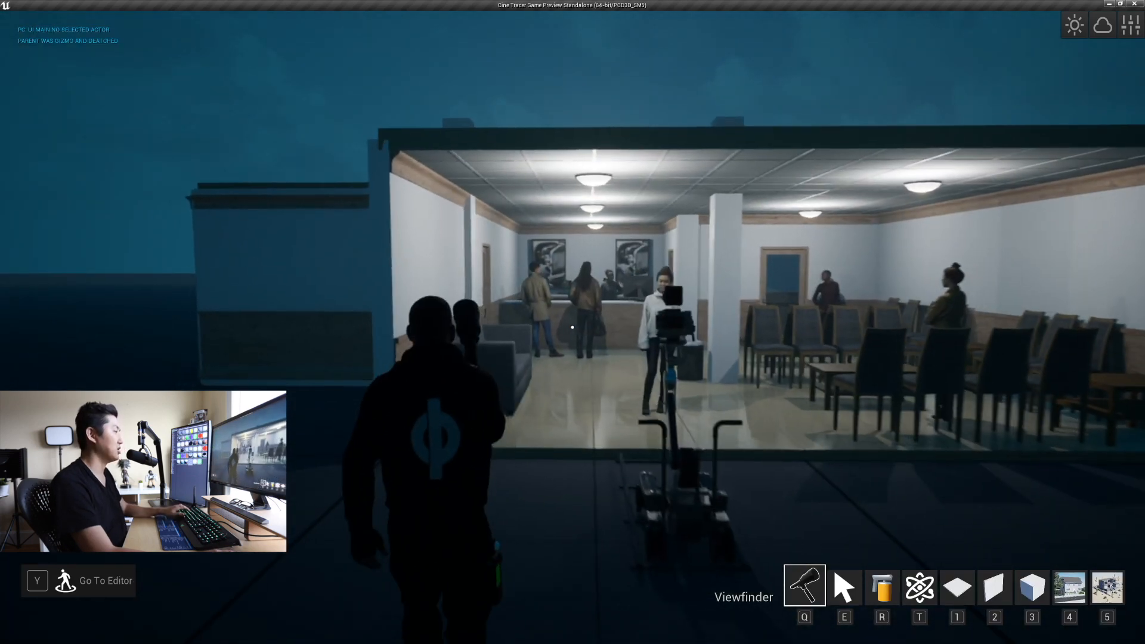
pyautogui.press('w')
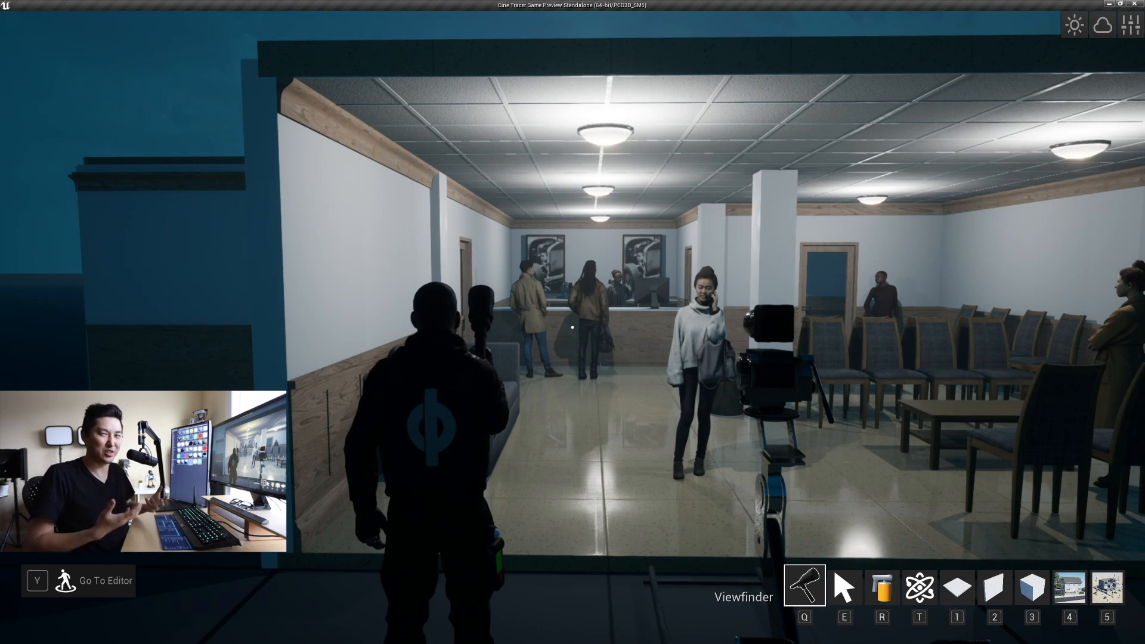
pyautogui.press('w')
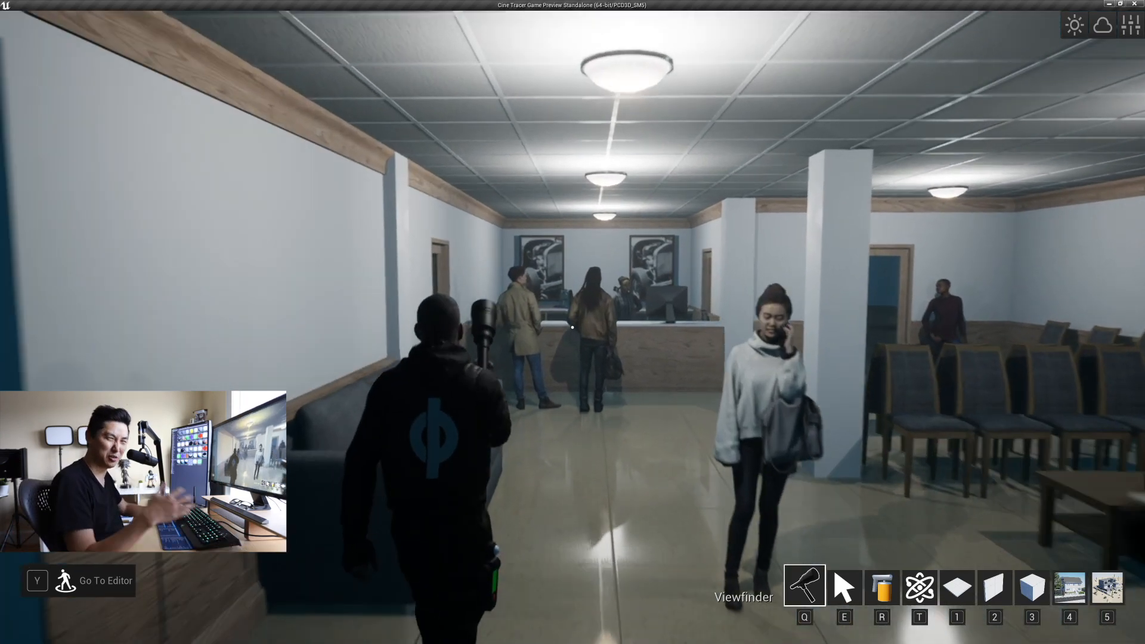
pyautogui.press('w')
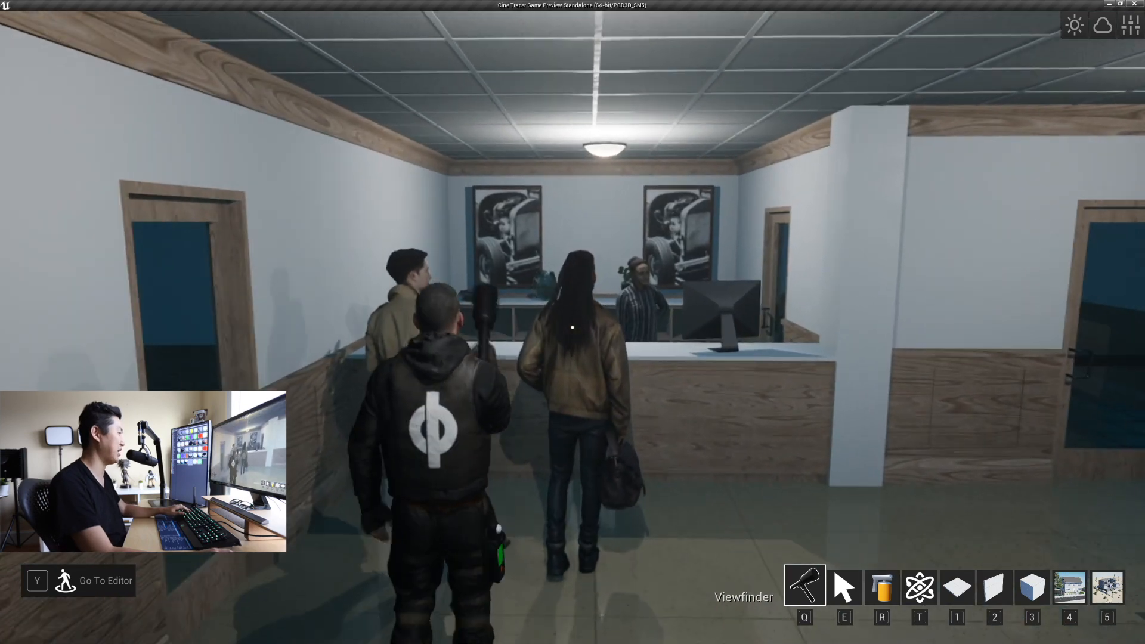
pyautogui.press('d')
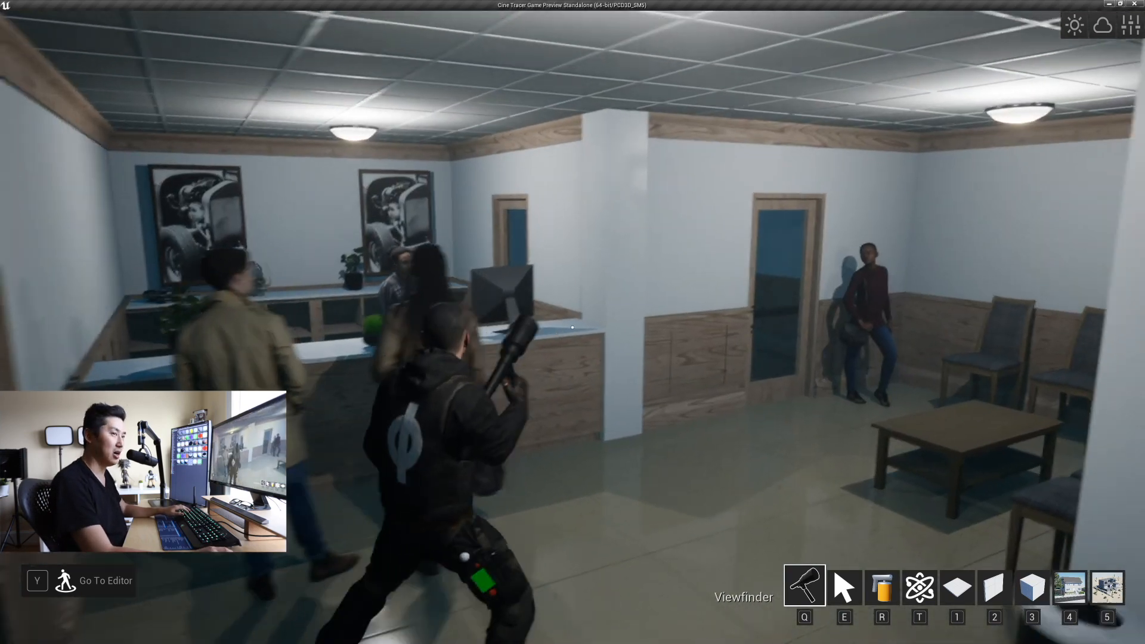
pyautogui.press('w')
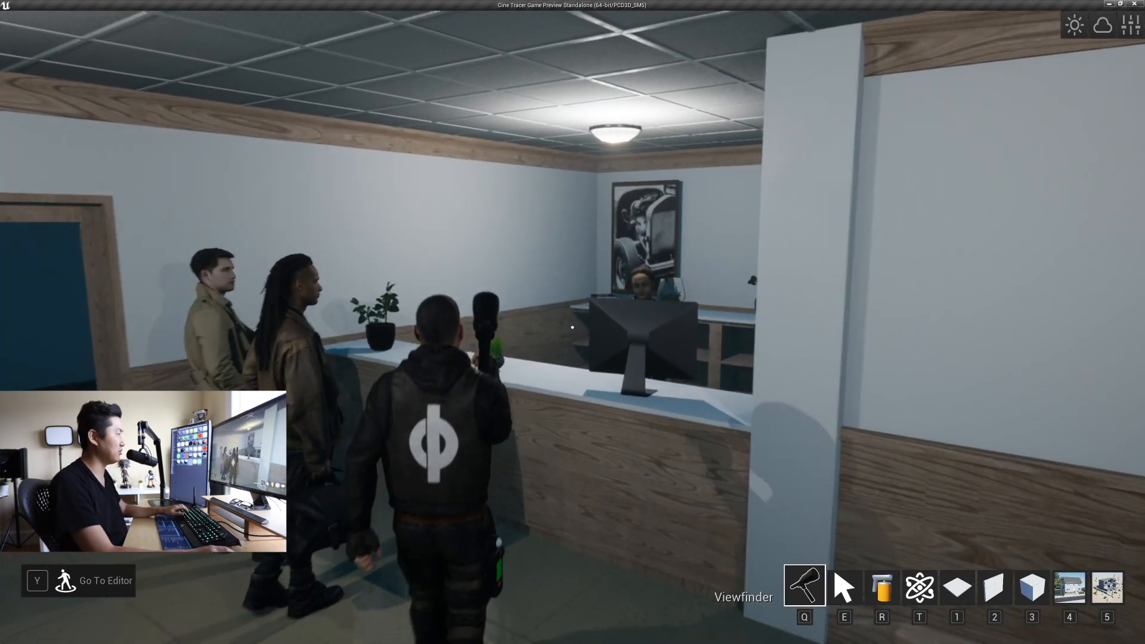
pyautogui.press('a')
pyautogui.press('d')
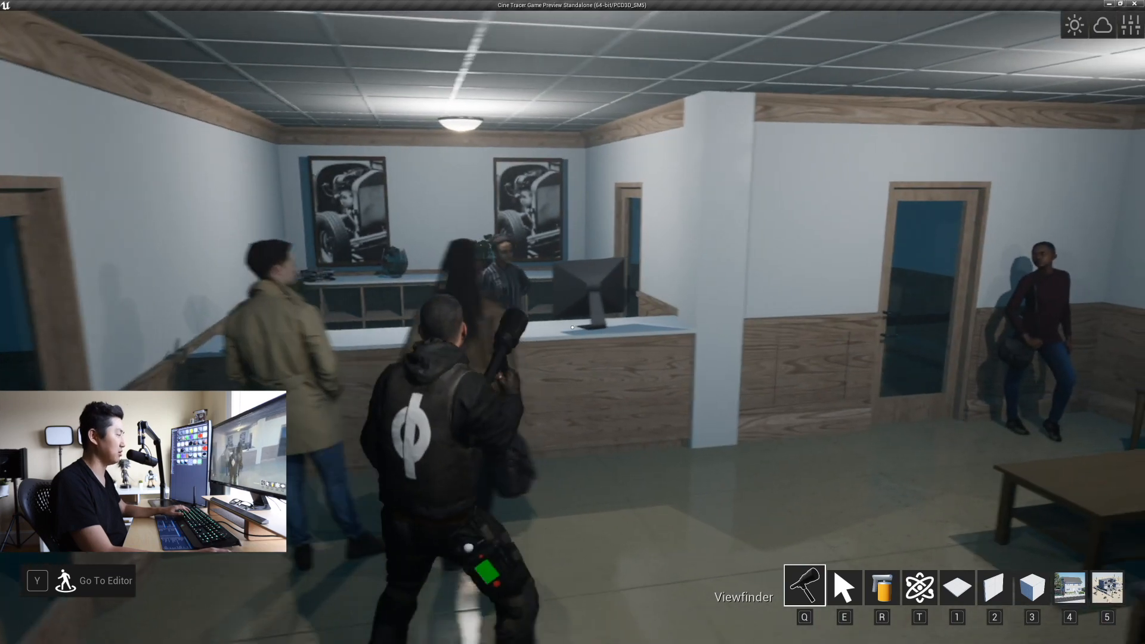
pyautogui.press('w')
pyautogui.press('w')
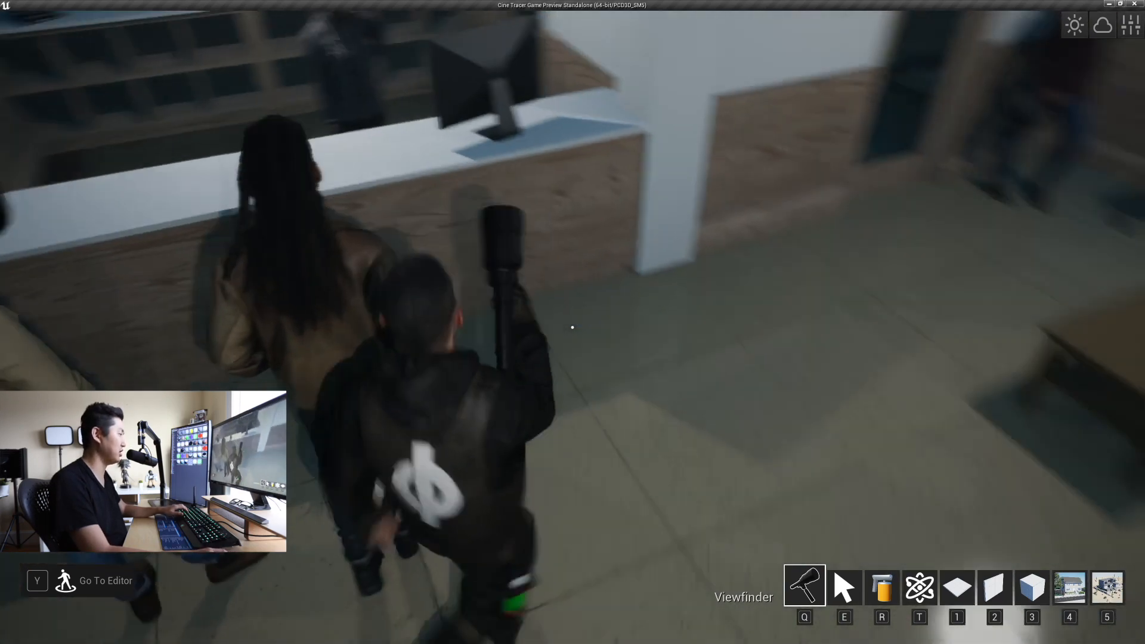
pyautogui.press('w')
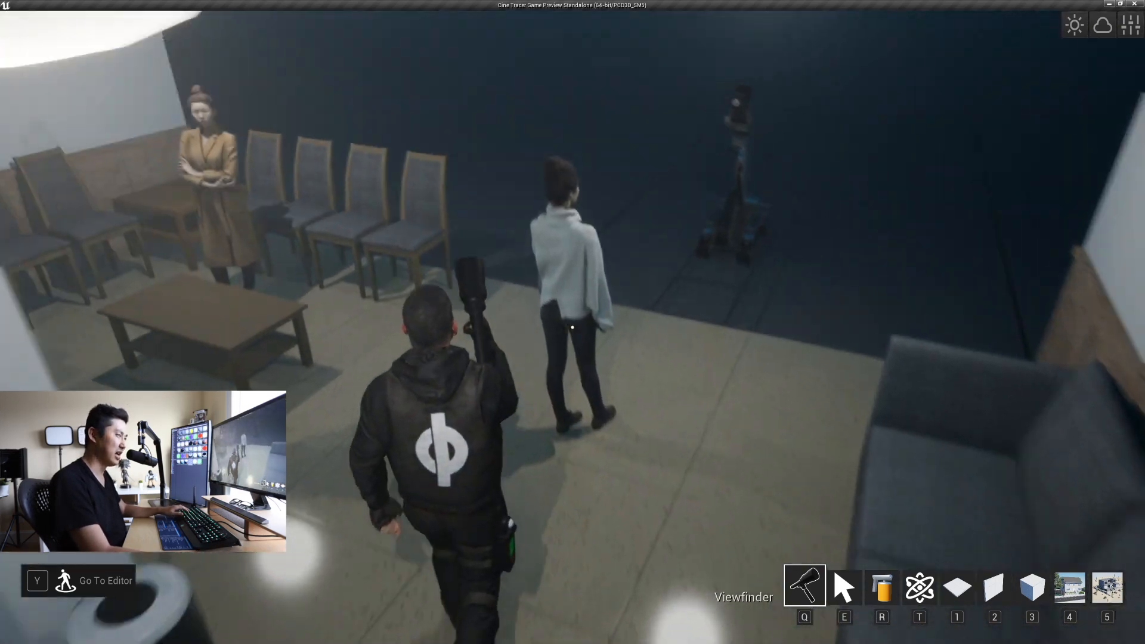
pyautogui.press('w')
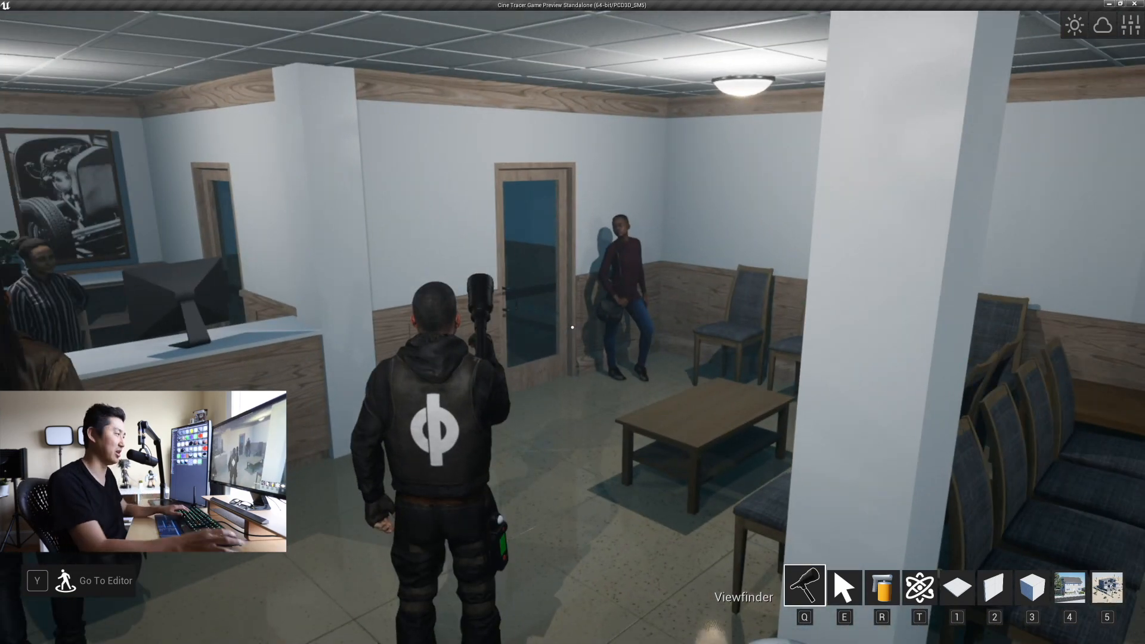
pyautogui.press('w')
# Step: Return to the editor and set the reception ceiling light to Ray Traced Shadow with a Haze Multiplier of 0.0
pyautogui.press('y')
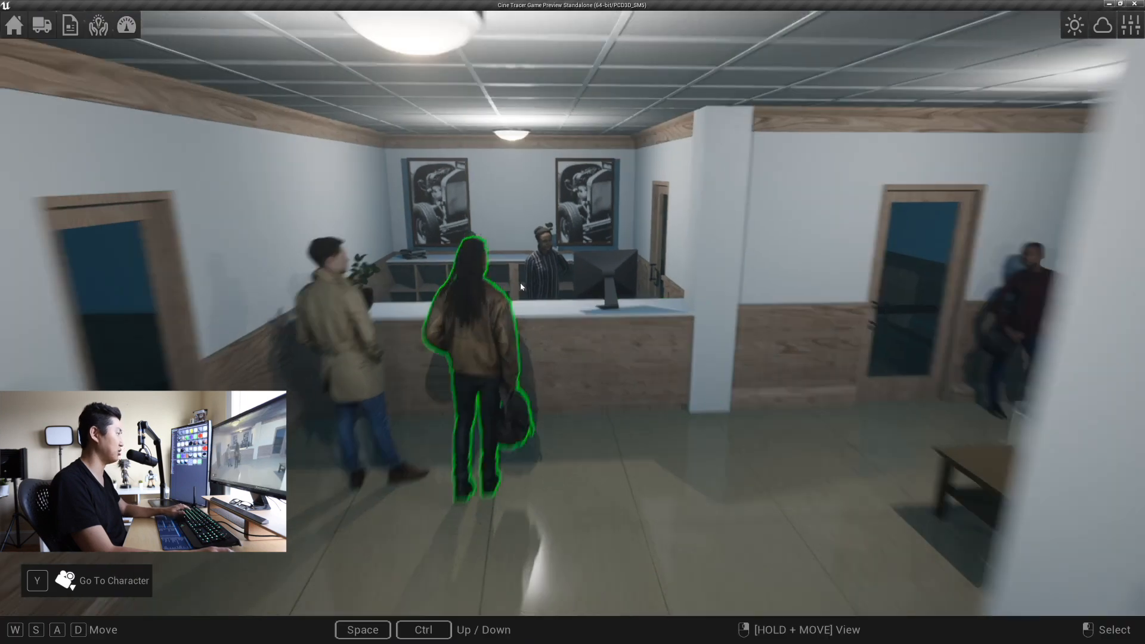
pyautogui.press('w')
pyautogui.click(529, 238)
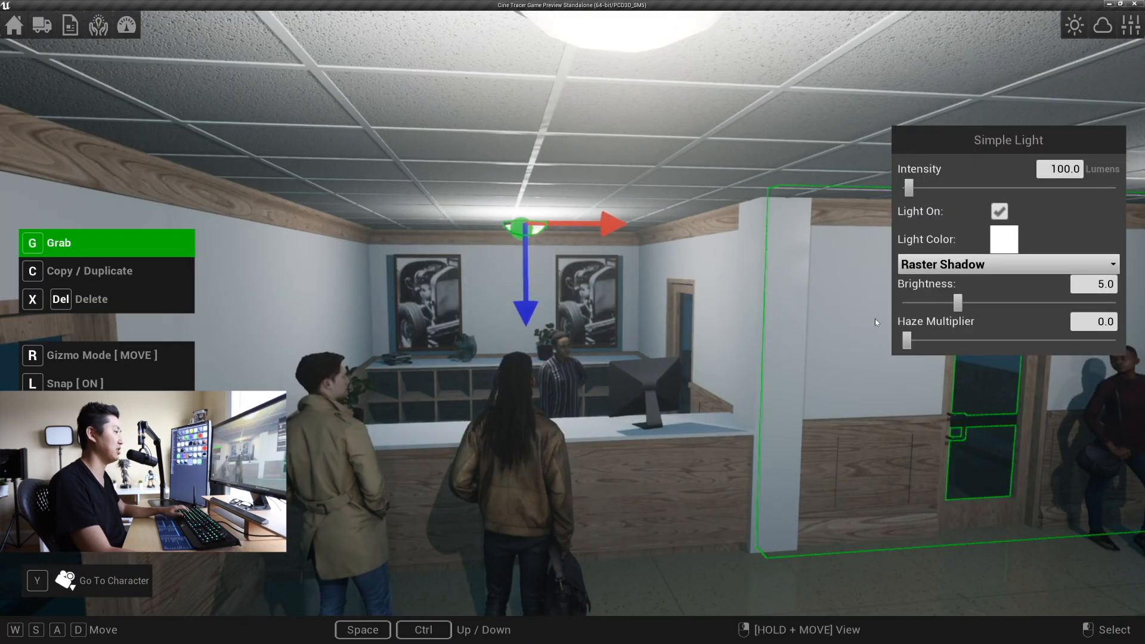
pyautogui.click(1008, 265)
pyautogui.click(958, 311)
# Step: Set the middle ceiling light of the aisle row to Ray Traced Shadow and reduce its Haze Multiplier to 0.0
pyautogui.press('s')
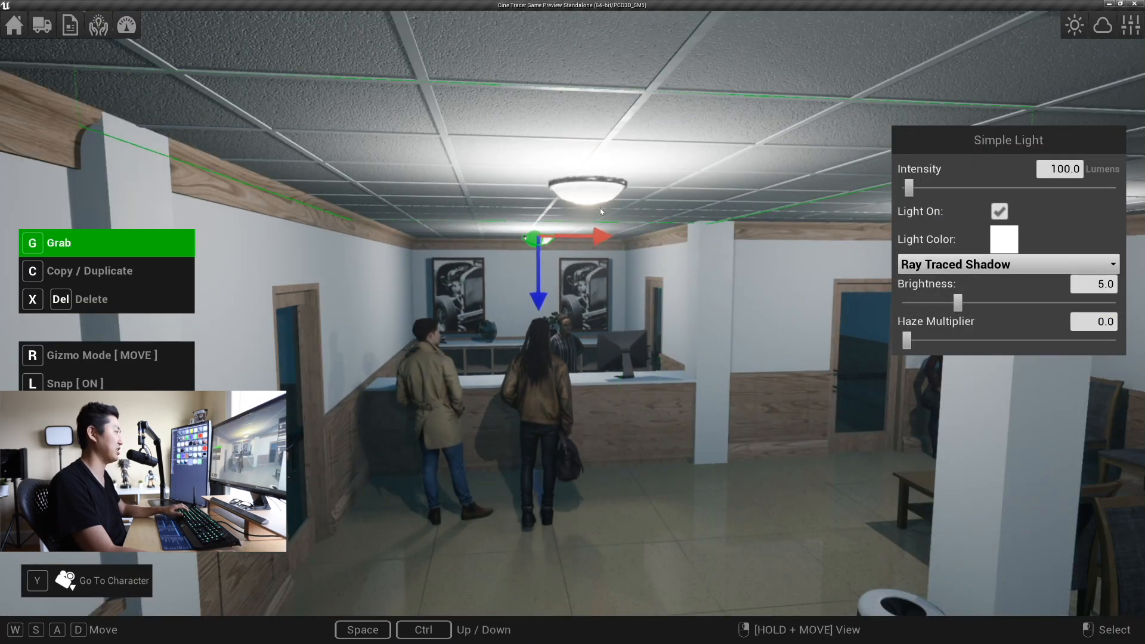
pyautogui.click(602, 208)
pyautogui.click(939, 265)
pyautogui.click(937, 312)
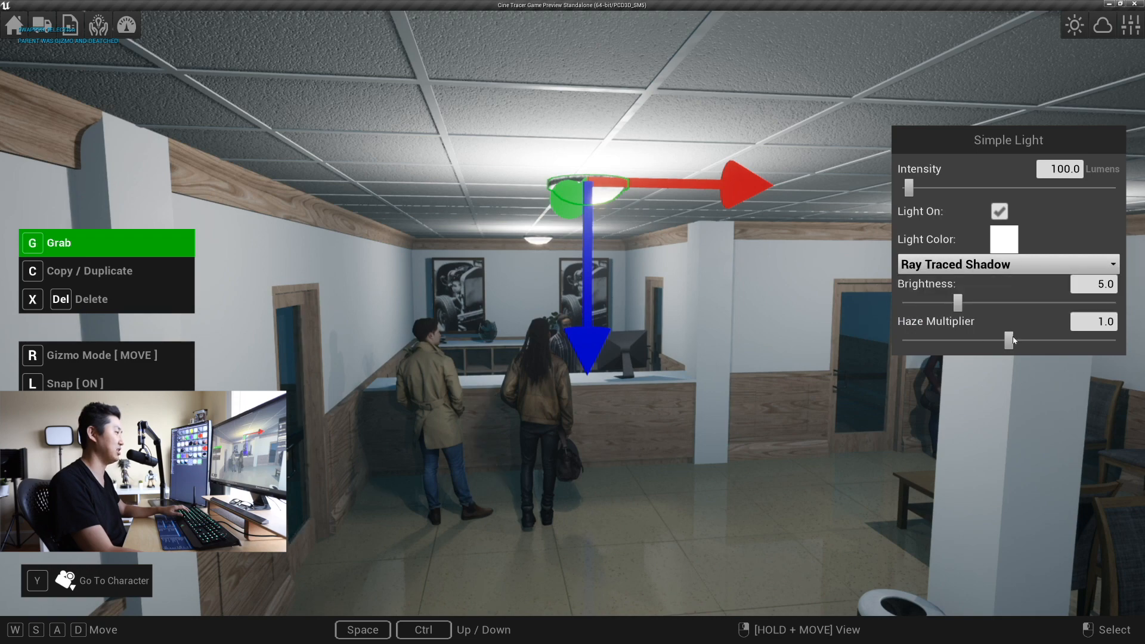
pyautogui.moveTo(1009, 340); pyautogui.dragTo(843, 336)
# Step: Give the front ceiling light of the aisle row Ray Traced Shadow and a Haze Multiplier of 0.0
pyautogui.press('s')
pyautogui.click(519, 203)
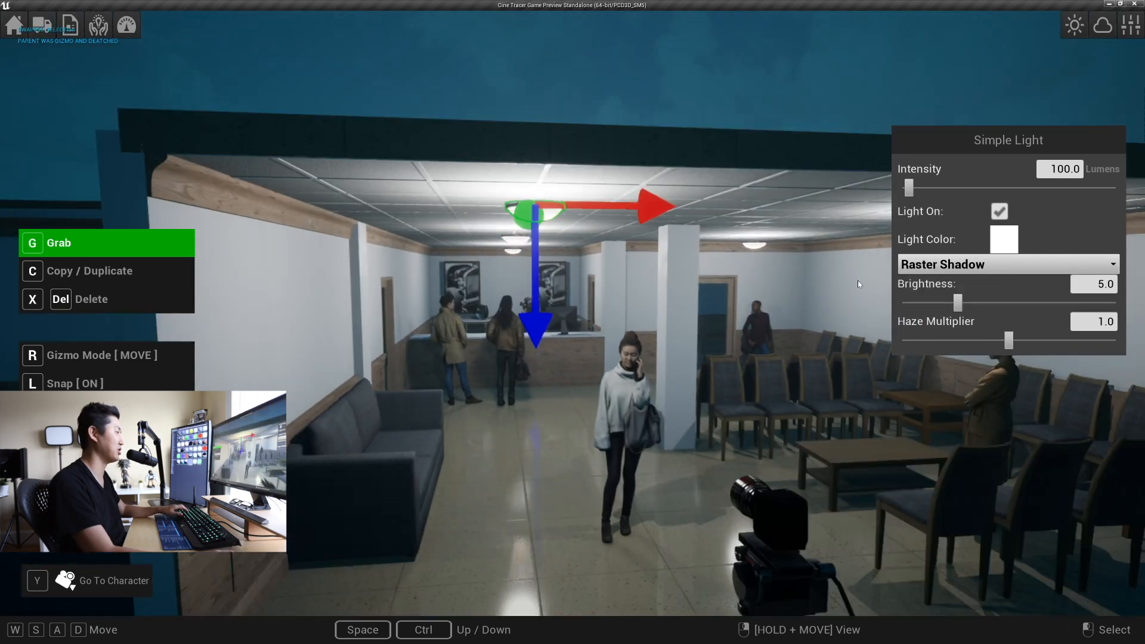
pyautogui.click(1008, 265)
pyautogui.click(937, 312)
pyautogui.moveTo(1013, 343); pyautogui.dragTo(835, 333)
pyautogui.press('d')
pyautogui.press('w')
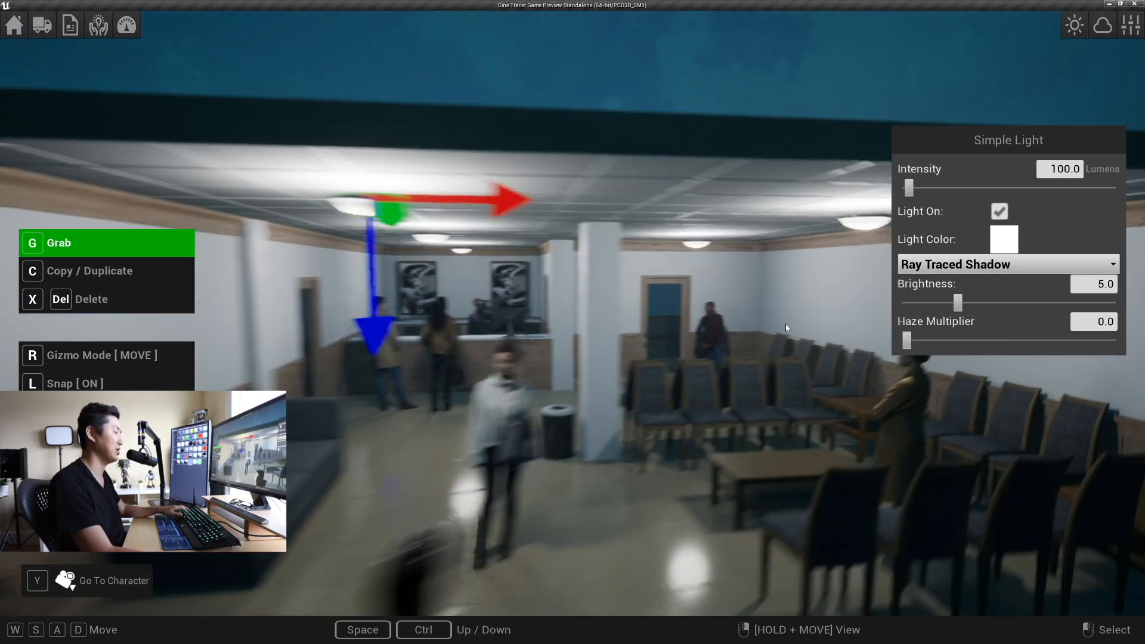
# Step: Set the ceiling light above the front seating area to Ray Traced Shadow
pyautogui.click(755, 206)
pyautogui.click(943, 265)
pyautogui.click(940, 311)
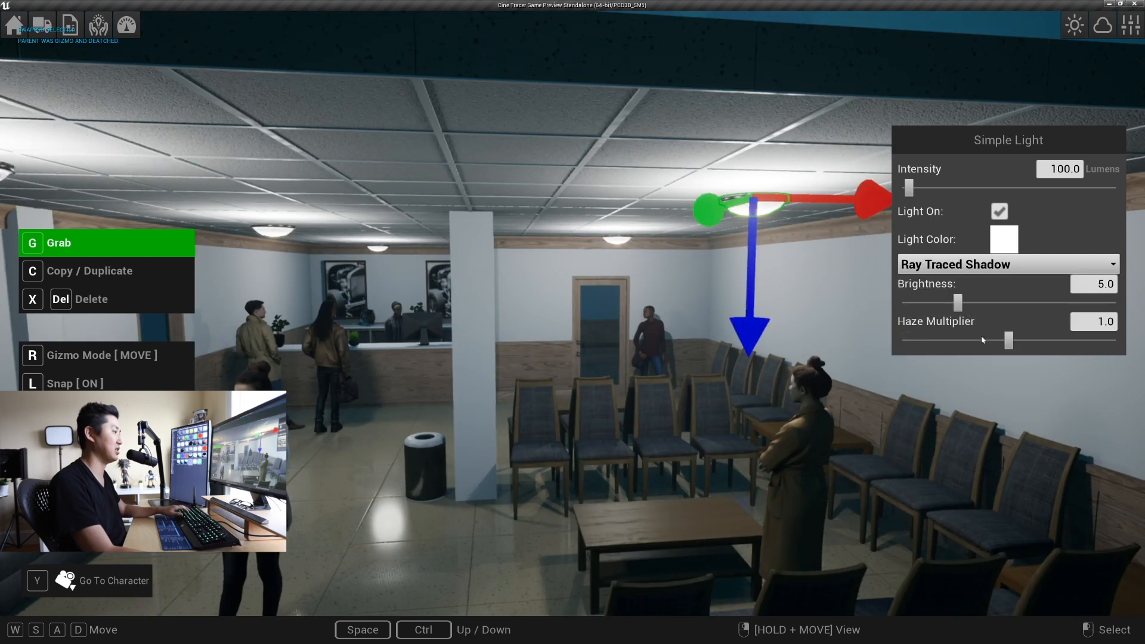
# Step: Set the ceiling light near the rear door of the seating area to Ray Traced Shadow with a Haze Multiplier of 0.0
pyautogui.press('w')
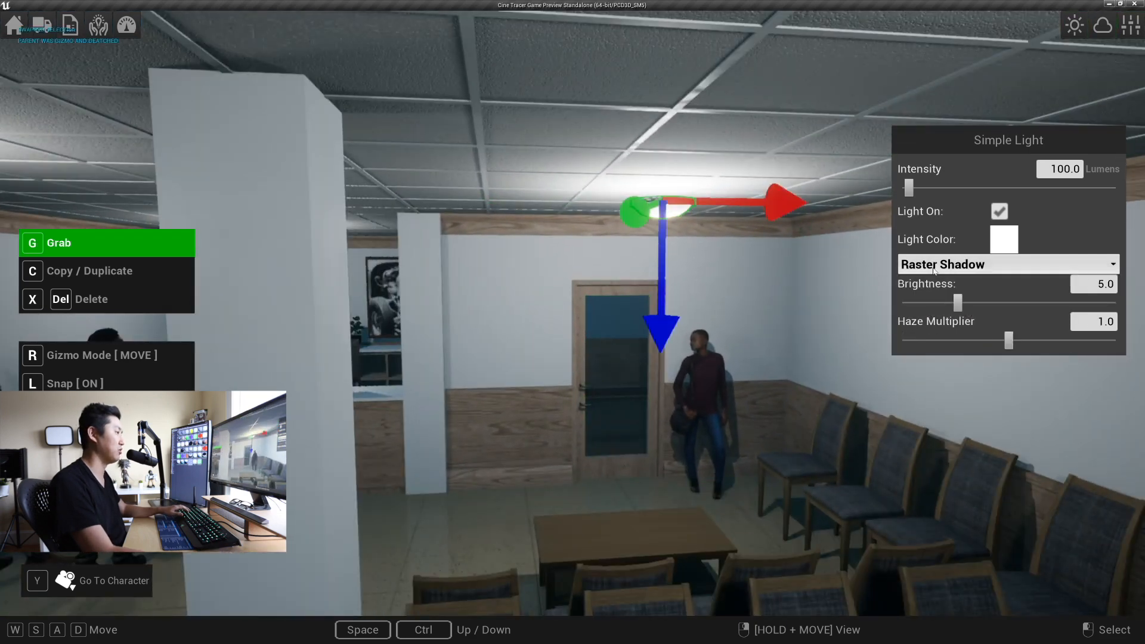
pyautogui.click(934, 269)
pyautogui.click(969, 312)
pyautogui.press('s')
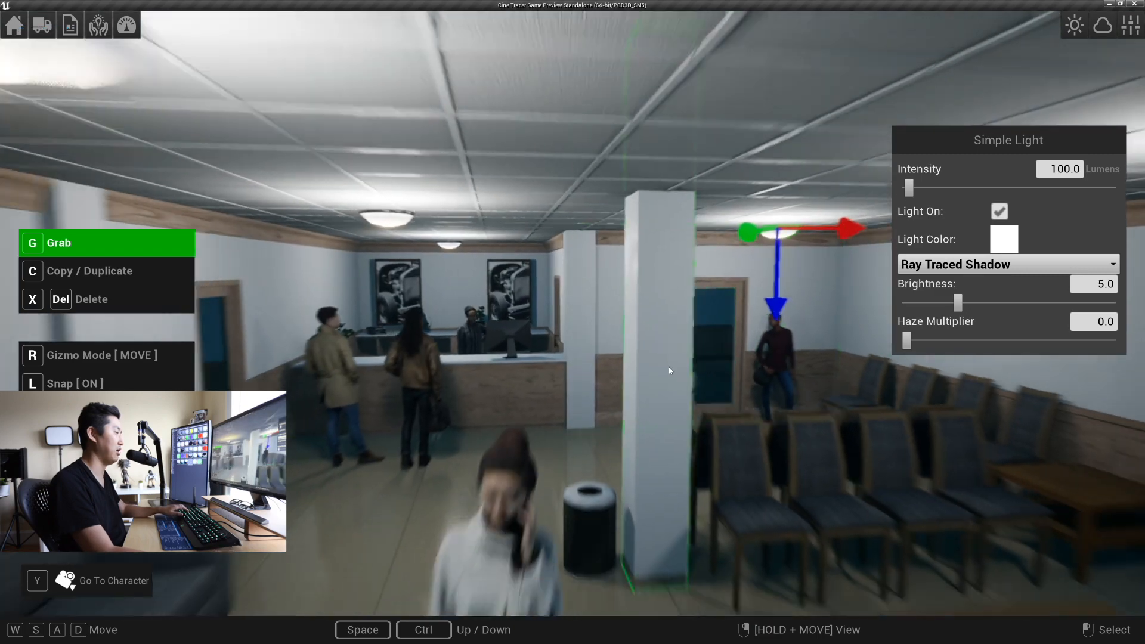
# Step: Switch to the character and walk through the room to examine the shadows and lighting on the actors, reception and seating
pyautogui.press('y')
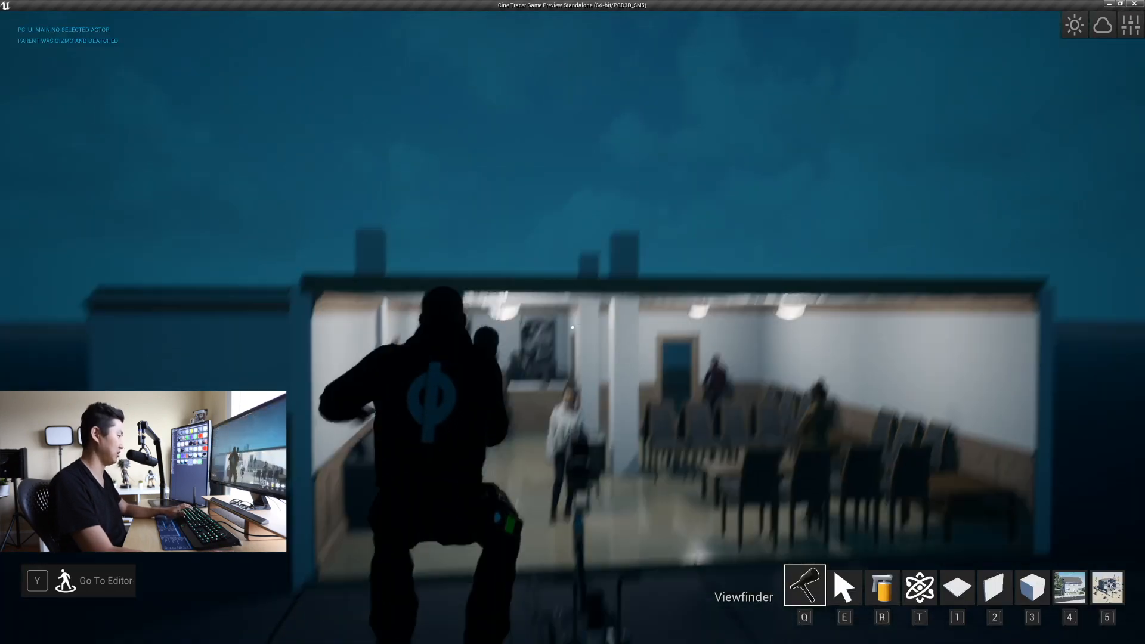
pyautogui.press('w')
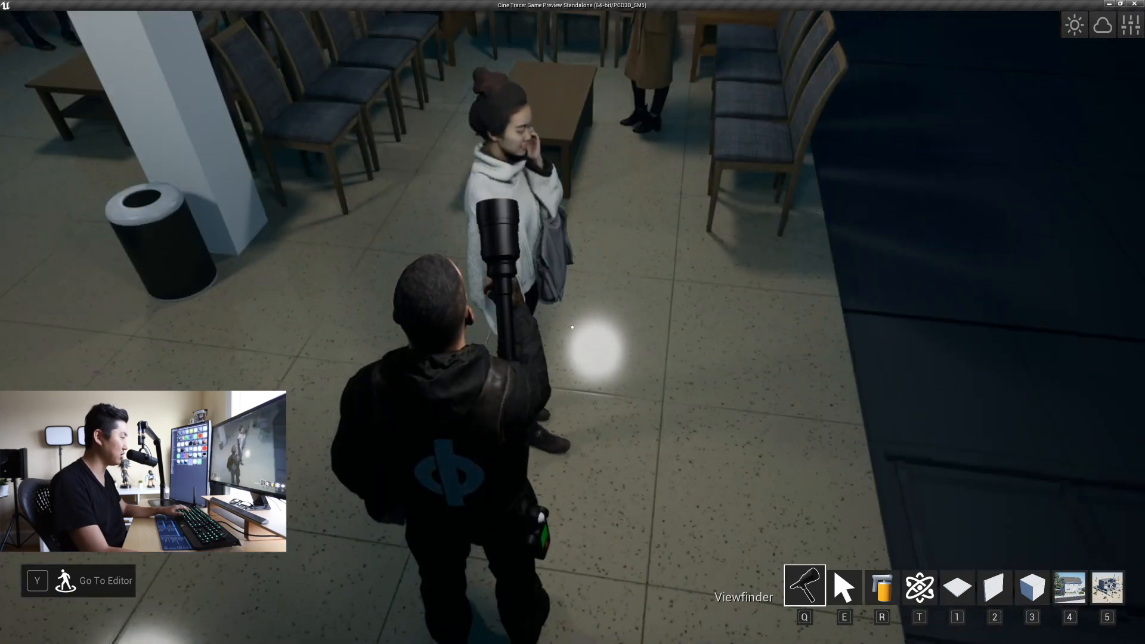
pyautogui.press('w')
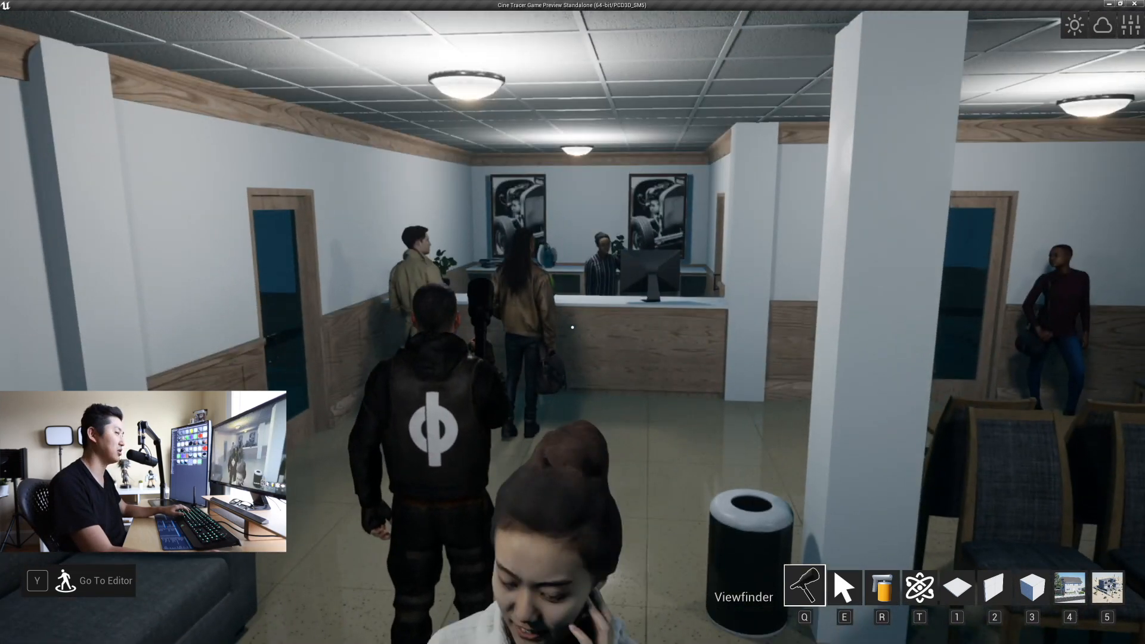
pyautogui.press('w')
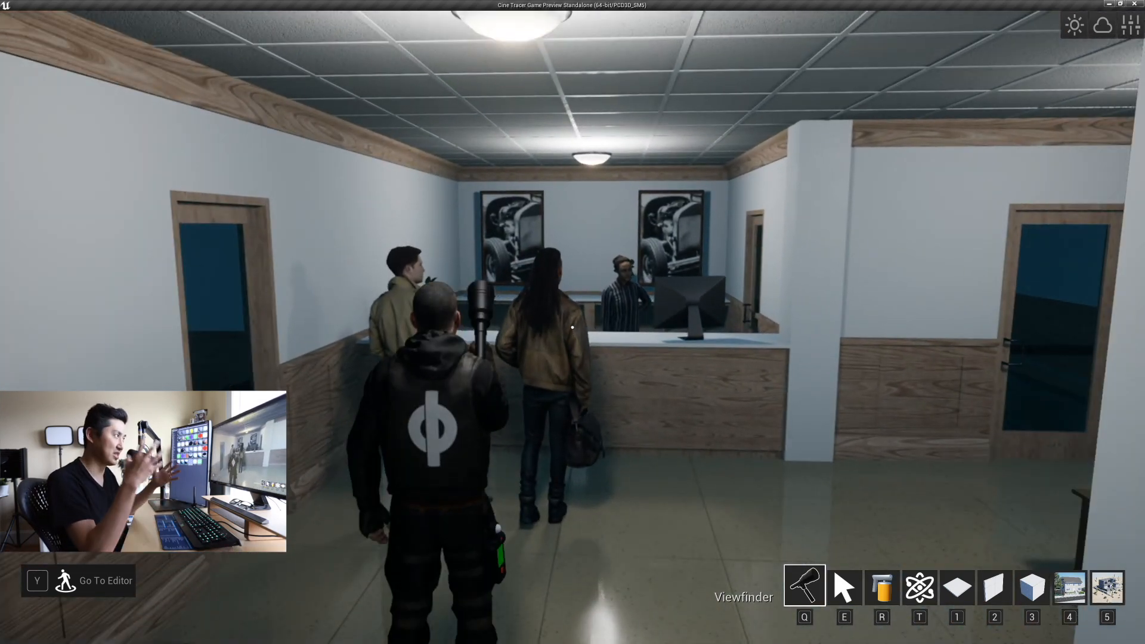
pyautogui.press('w')
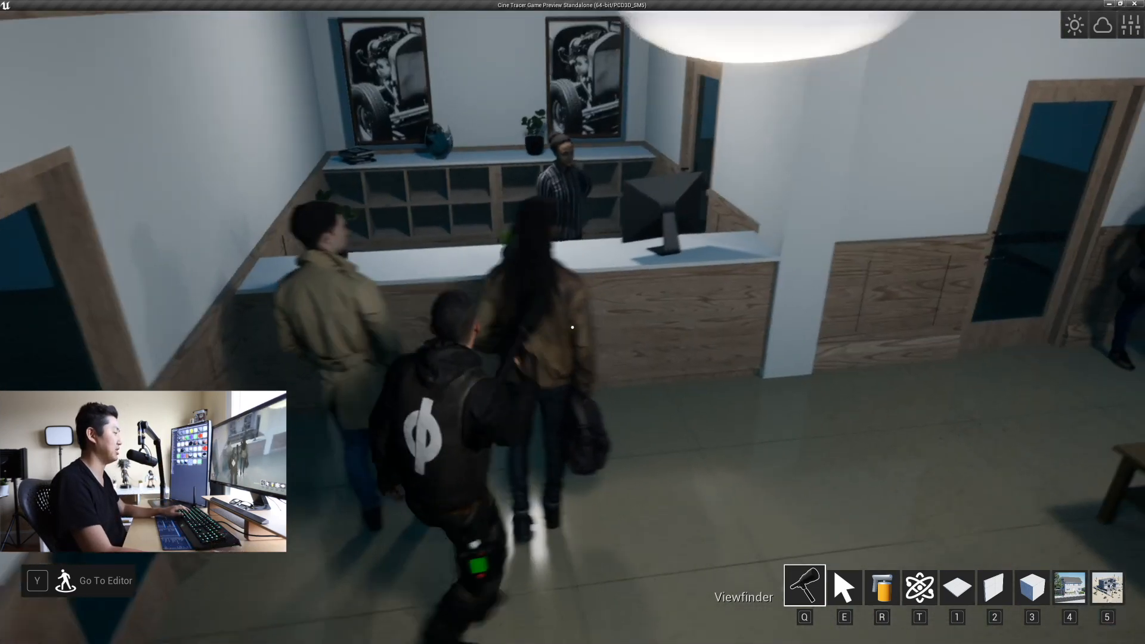
pyautogui.press('s')
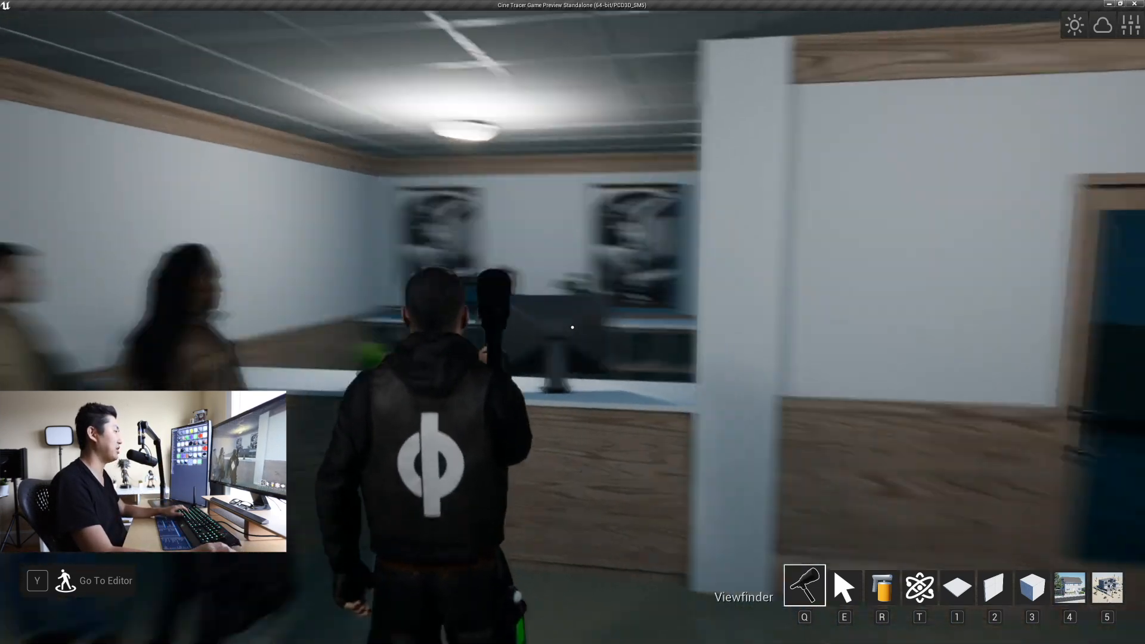
pyautogui.press('d')
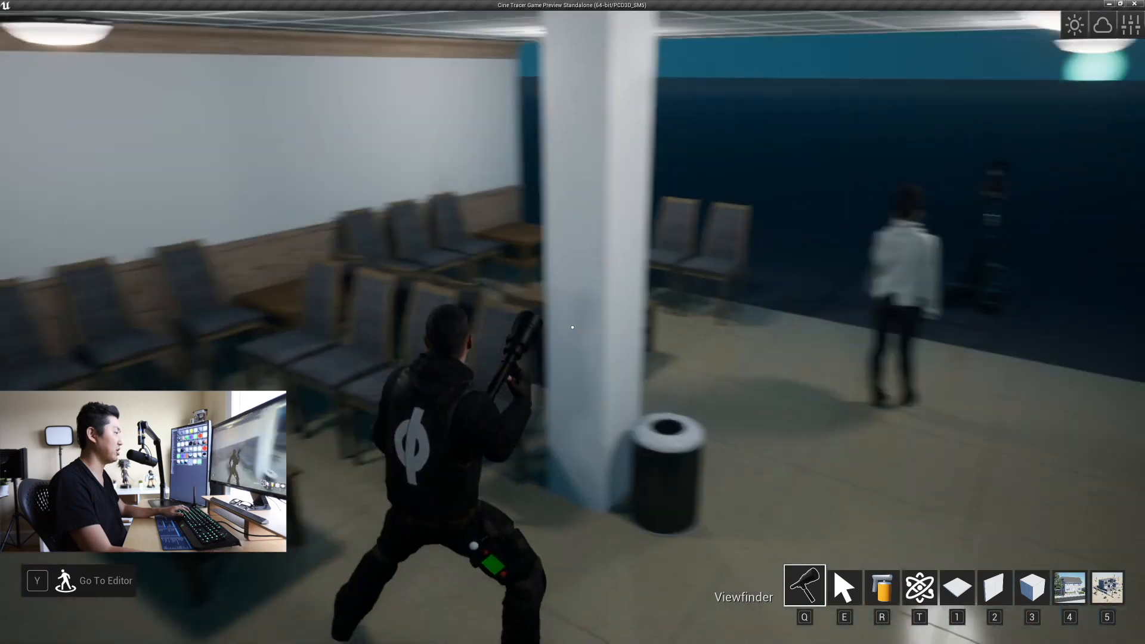
pyautogui.press('d')
pyautogui.press('s')
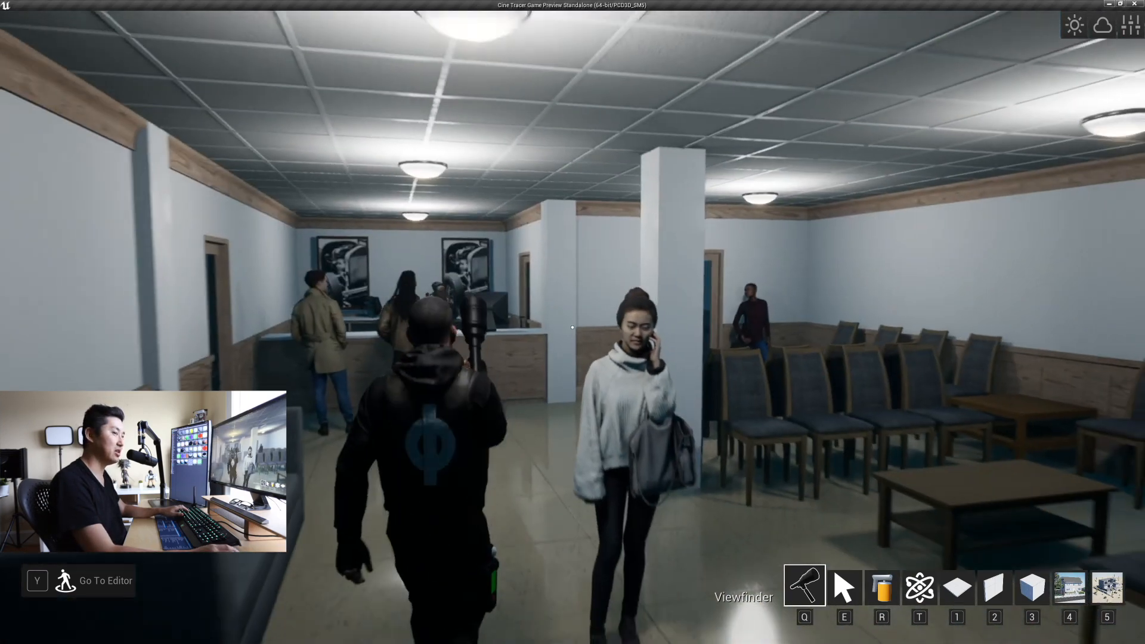
pyautogui.press('w')
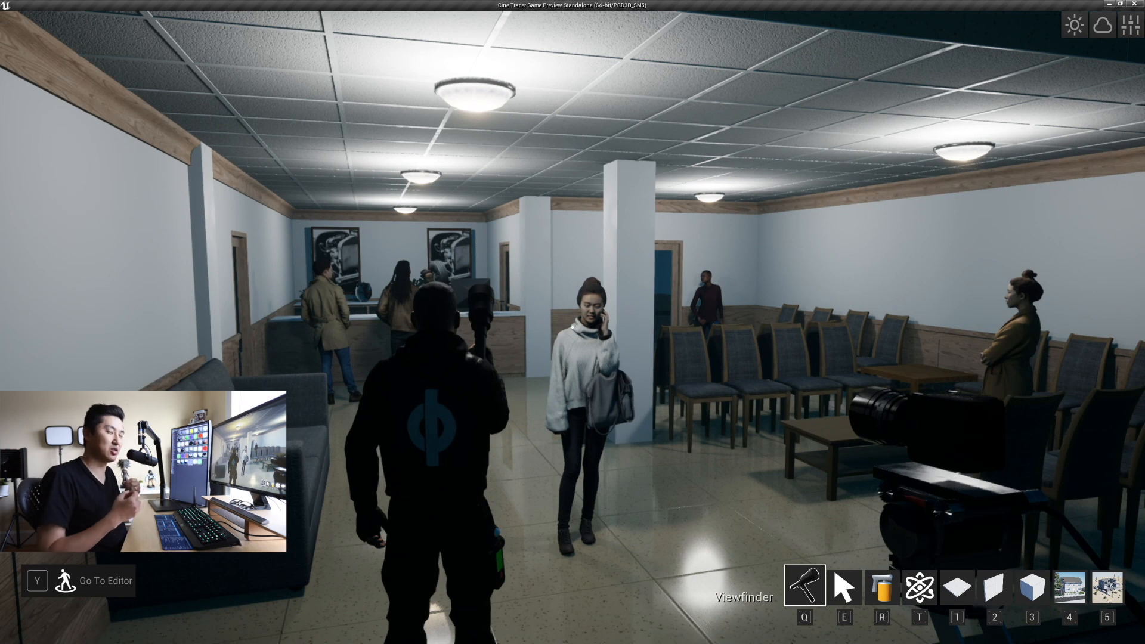
# Step: Return to the editor, compare low and high Ambient Light Intensity values in the sky settings, and settle on 0.86
pyautogui.press('y')
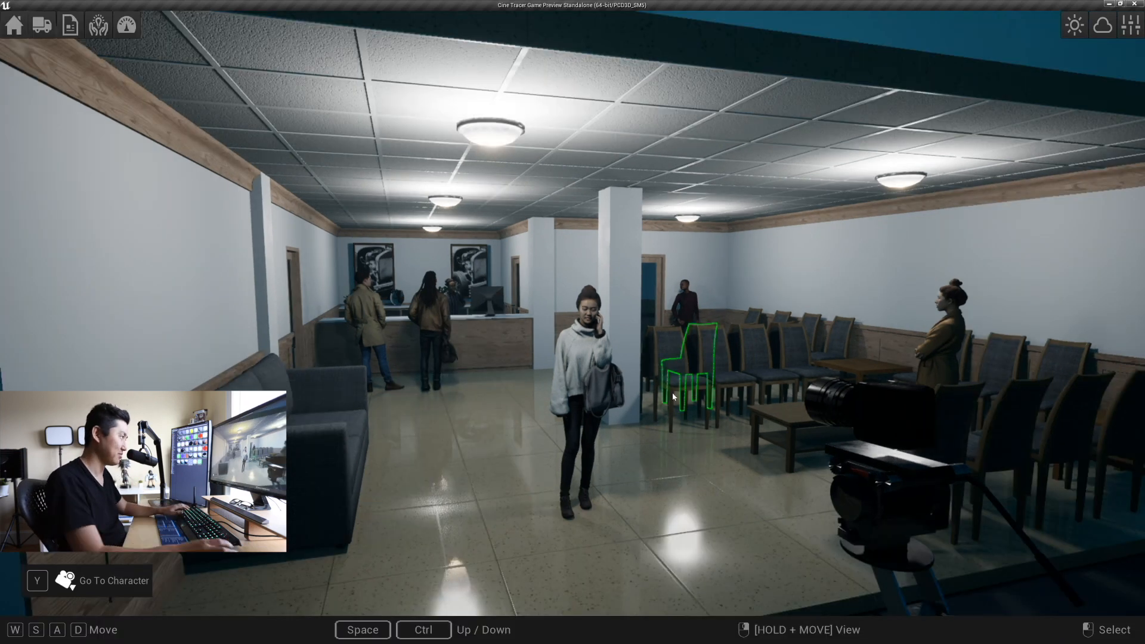
pyautogui.press('s')
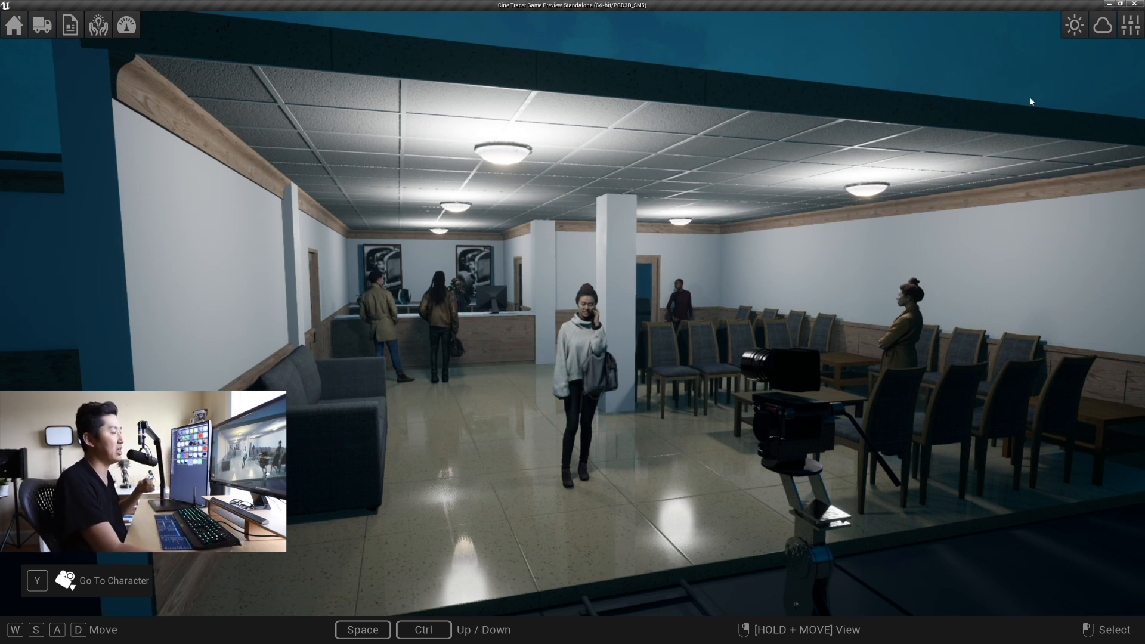
pyautogui.click(1104, 27)
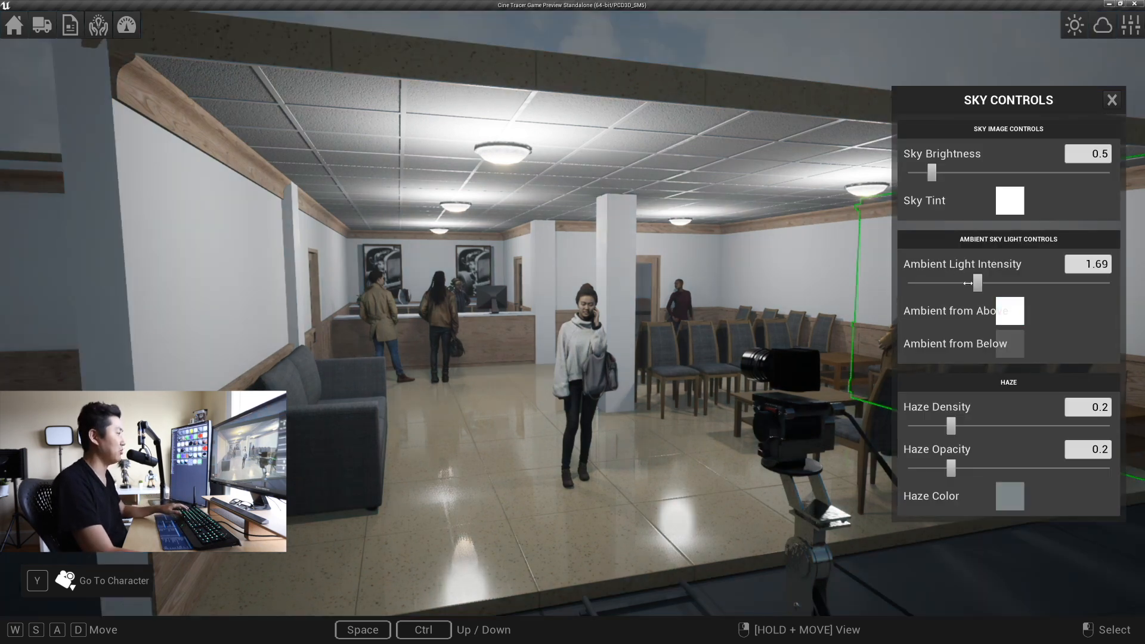
pyautogui.moveTo(951, 282); pyautogui.dragTo(915, 283)
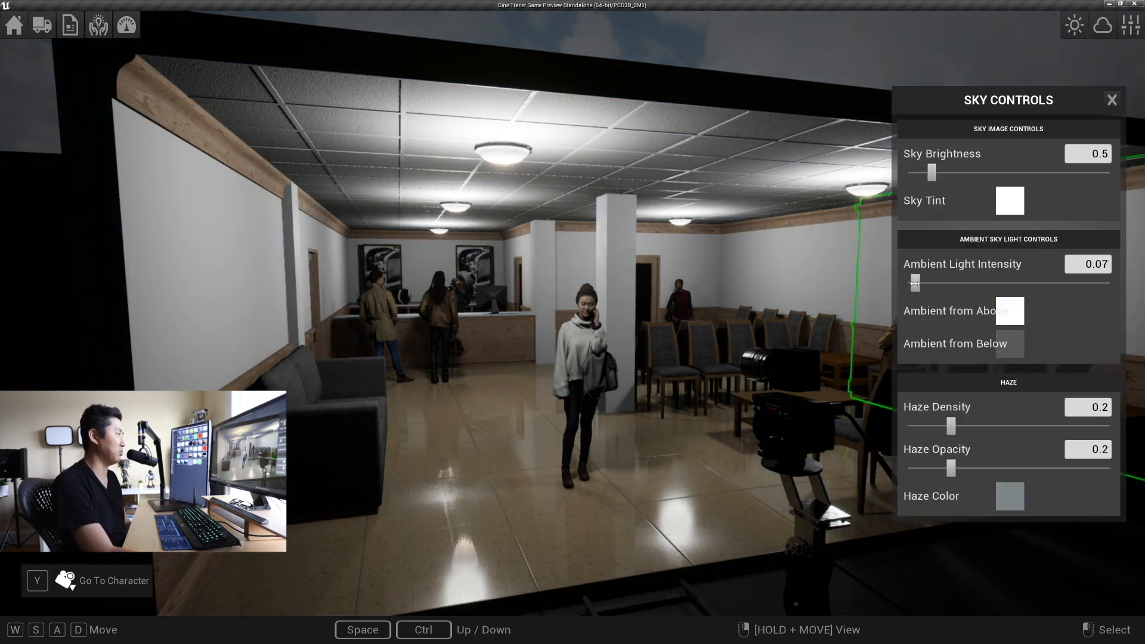
pyautogui.moveTo(924, 284); pyautogui.dragTo(967, 283)
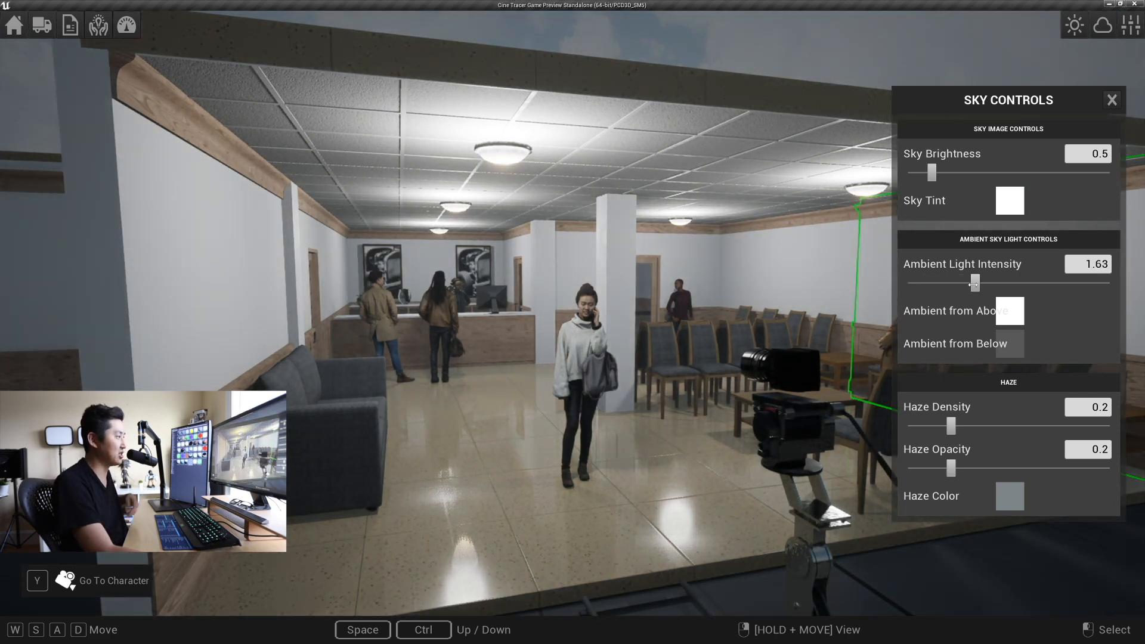
pyautogui.moveTo(994, 285); pyautogui.dragTo(929, 305)
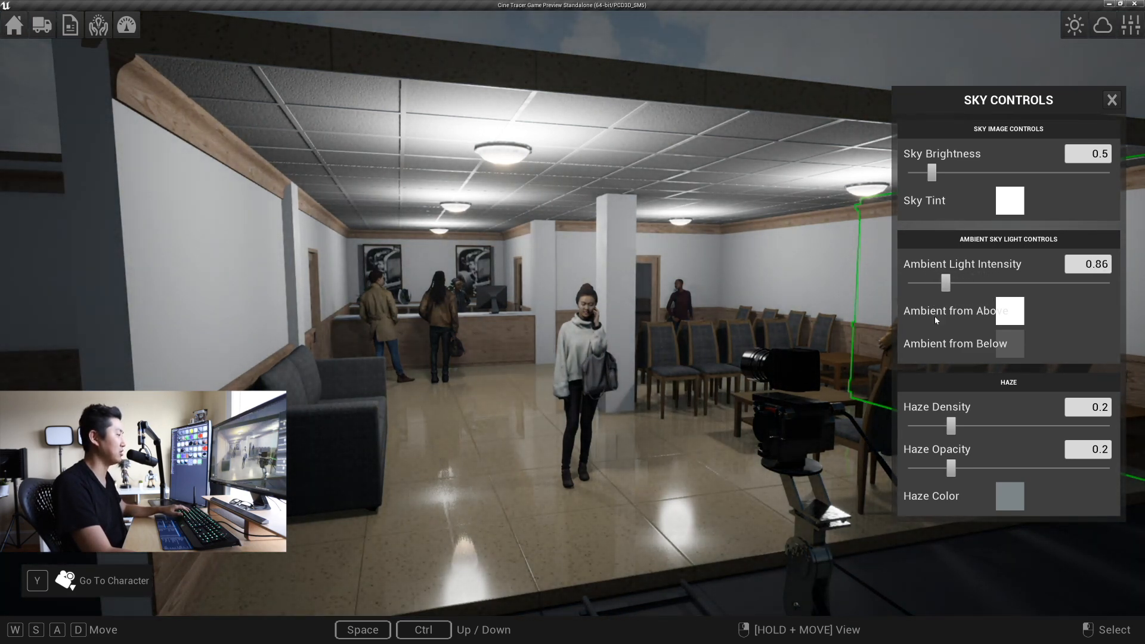
# Step: Check the room from the character's view, return to the editor and raise the sky's Ambient Light Intensity to 1.18
pyautogui.press('y')
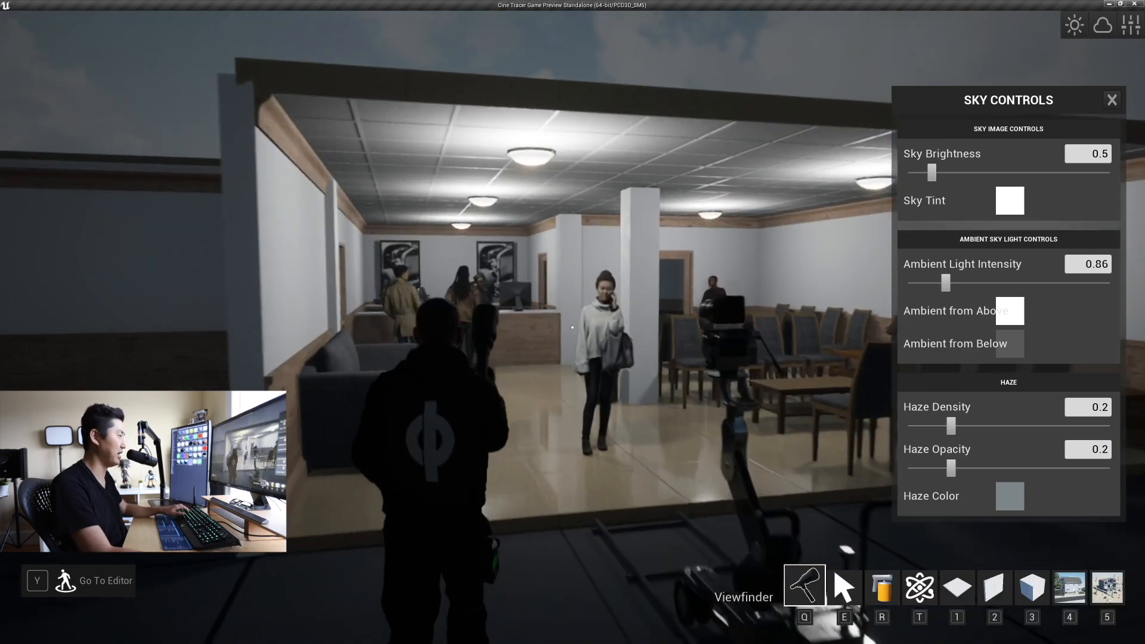
pyautogui.press('y')
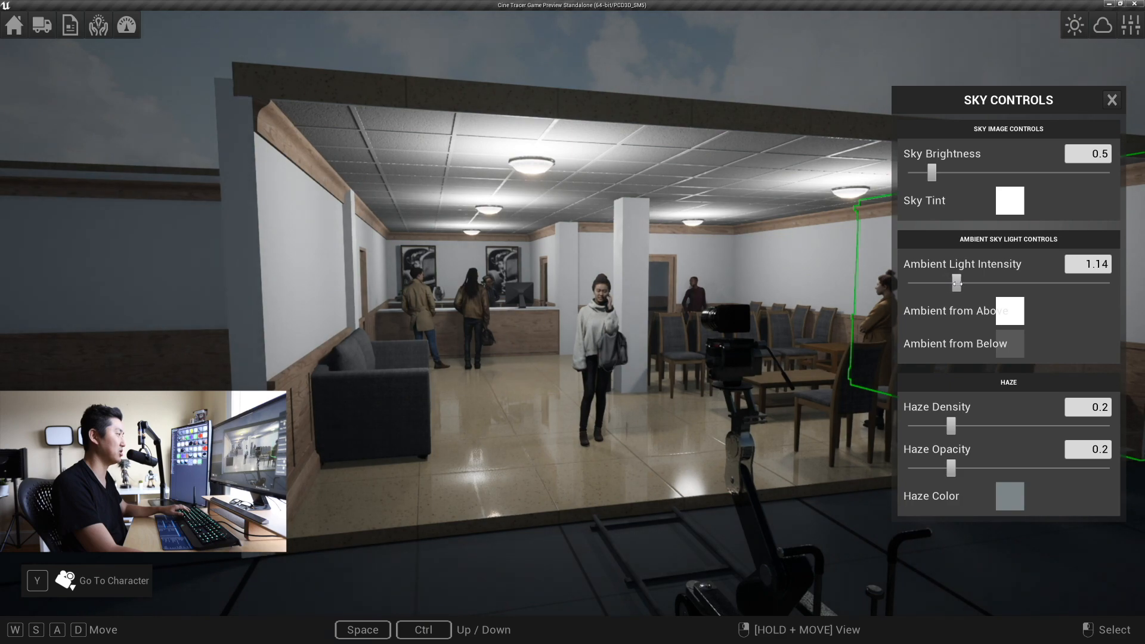
pyautogui.click(1110, 101)
# Step: Walk the character into the room and examine how the ambient light fills the darker areas
pyautogui.press('y')
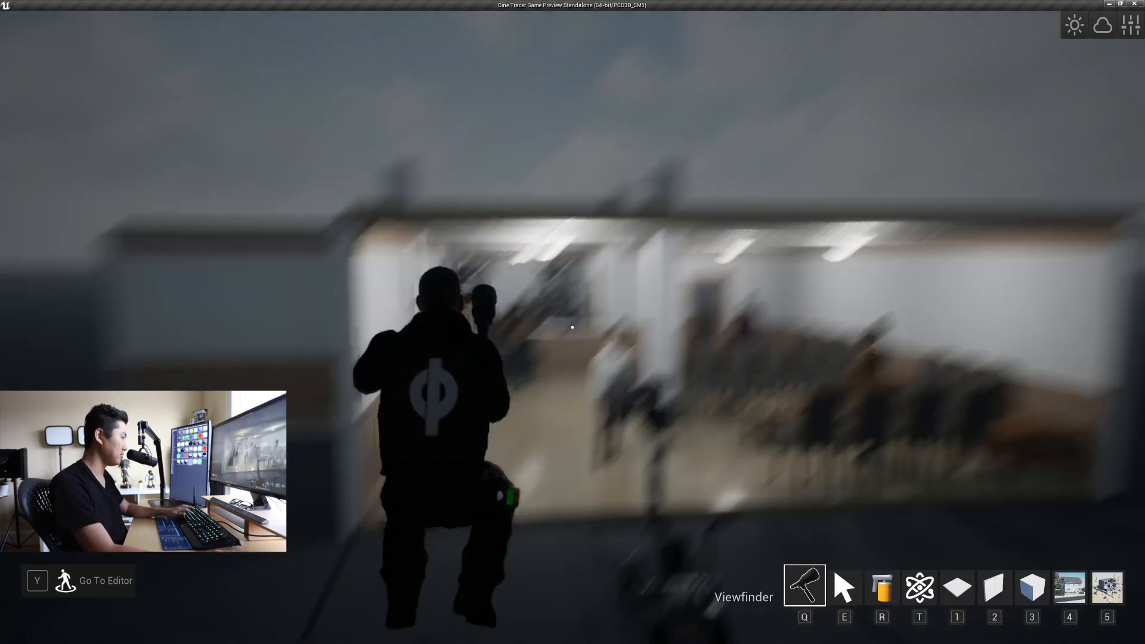
pyautogui.press('w')
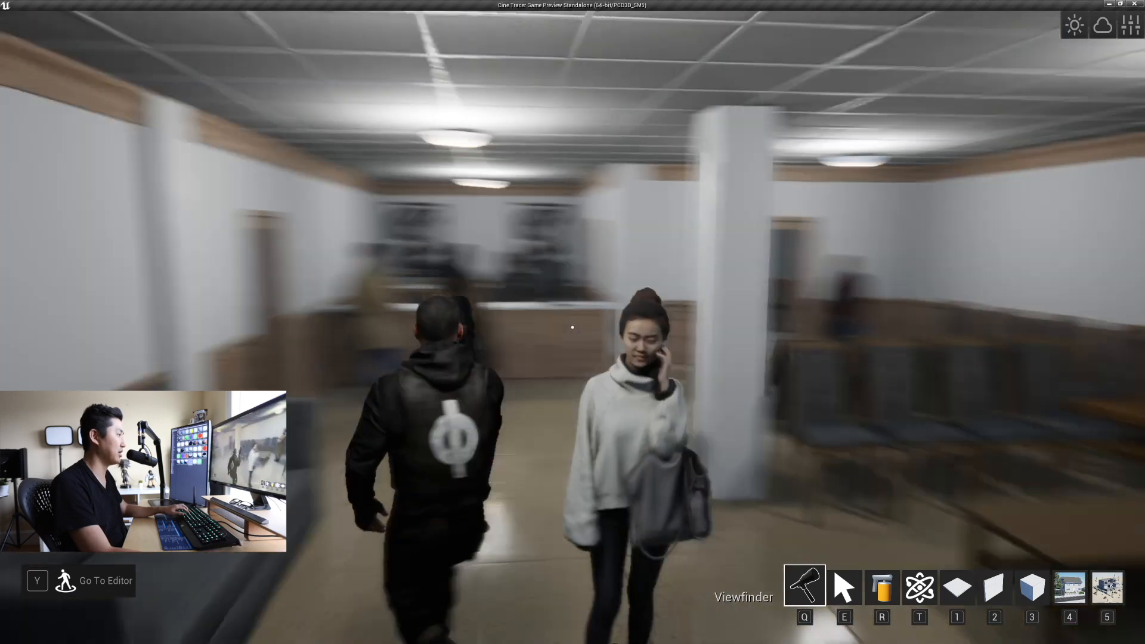
pyautogui.press('s')
# Step: Return to the editor and give Ambient from Below a warm colour with Hue 33.32, Saturation 0.3 and Intensity about 0.28
pyautogui.press('y')
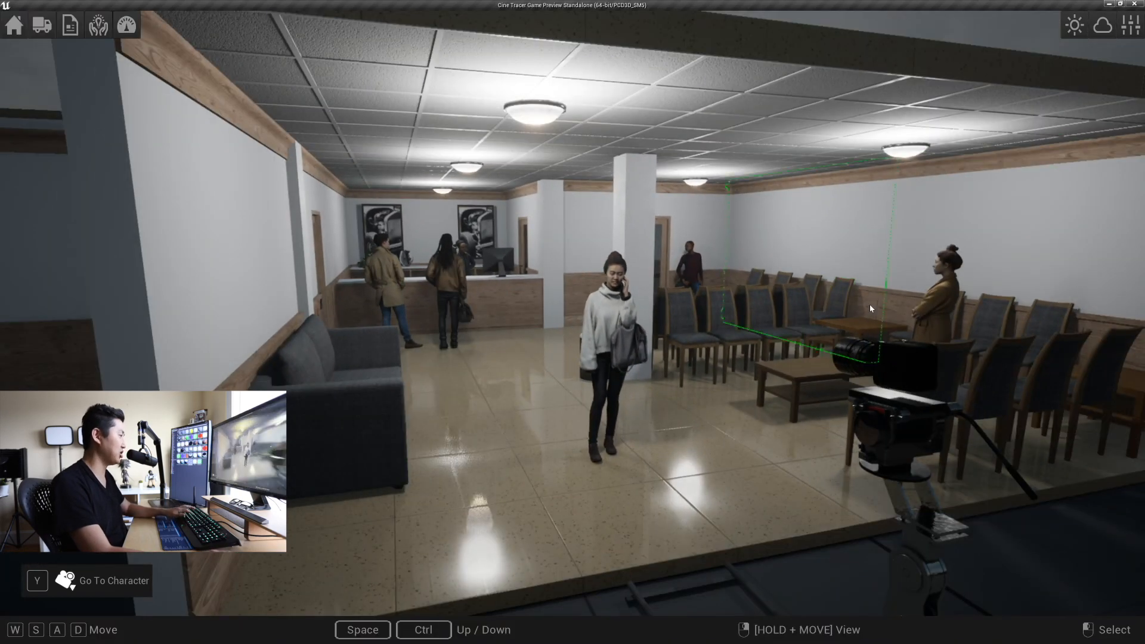
pyautogui.click(1101, 26)
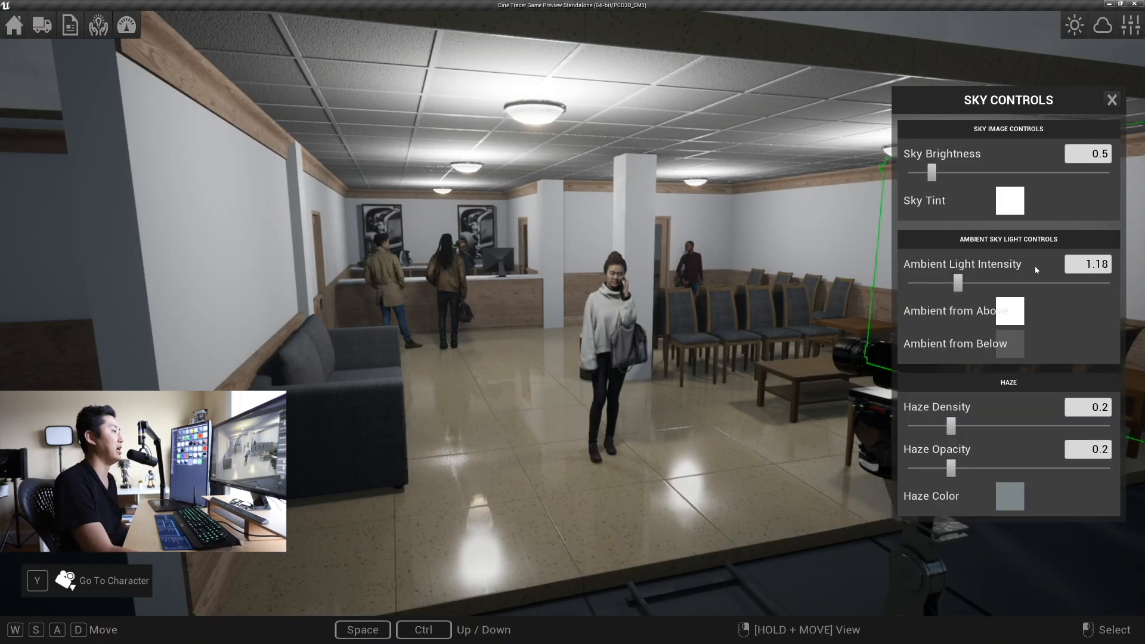
pyautogui.click(1009, 346)
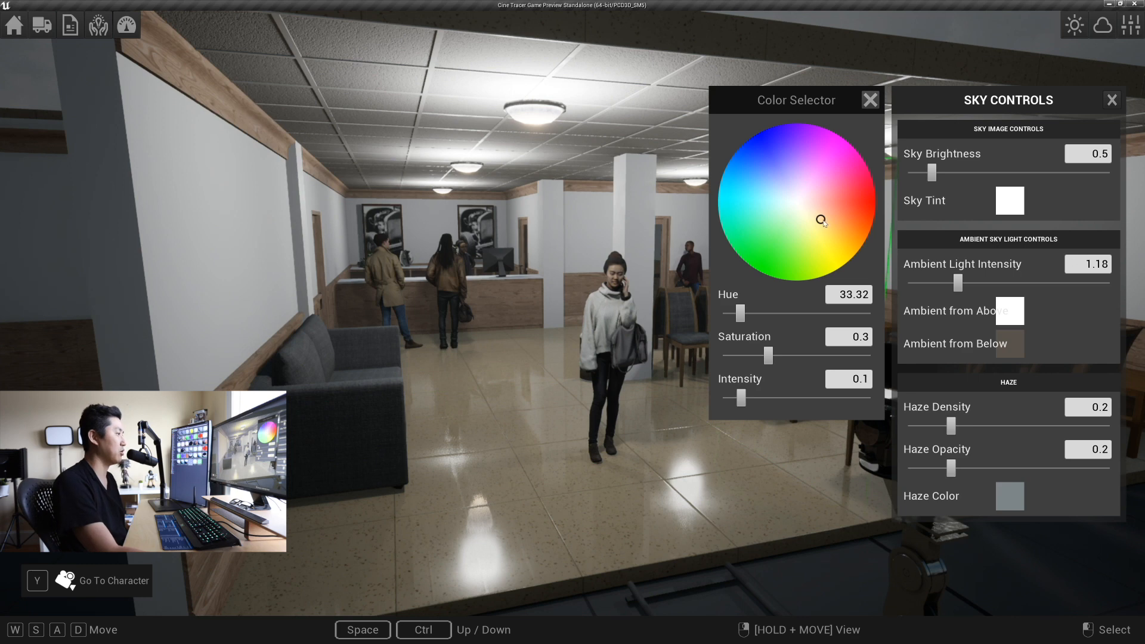
pyautogui.moveTo(752, 398)
pyautogui.mouseDown()
pyautogui.moveTo(849, 398)
pyautogui.moveTo(767, 398)
pyautogui.mouseUp()
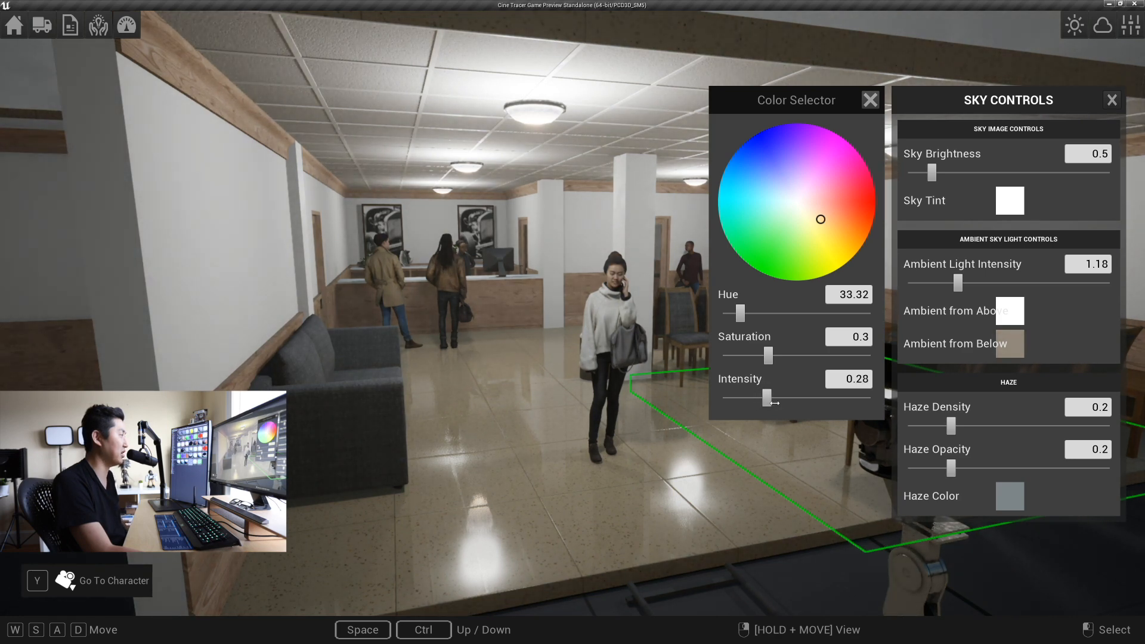
pyautogui.click(869, 101)
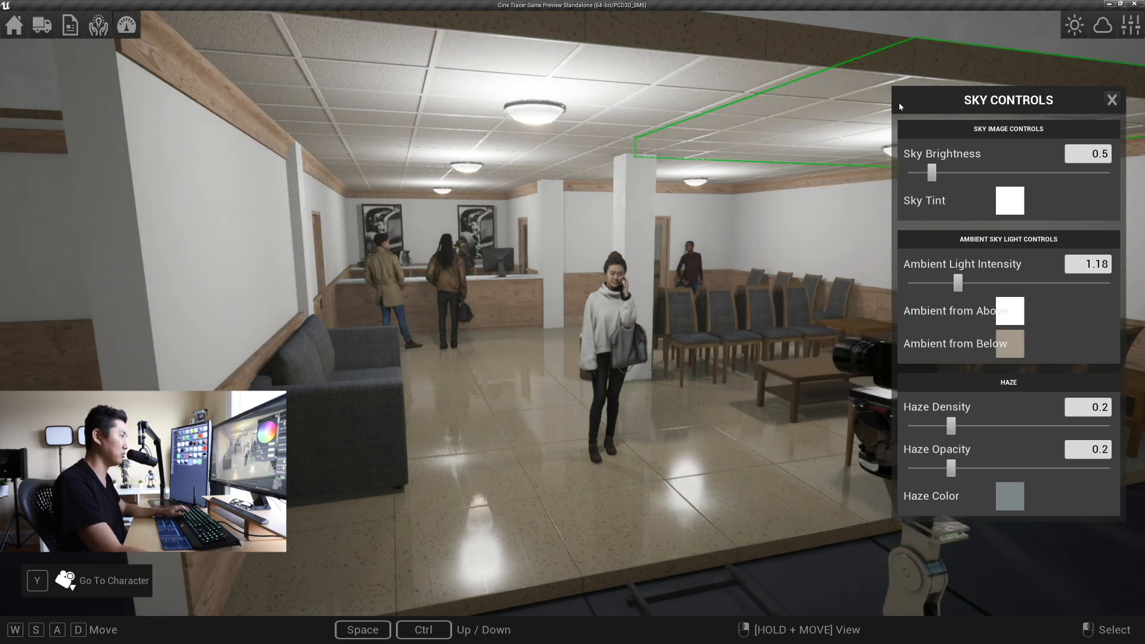
pyautogui.click(1116, 102)
# Step: Walk the character through the room and examine the warm ambient bounce on the ceiling, walls, actors and seating area
pyautogui.press('y')
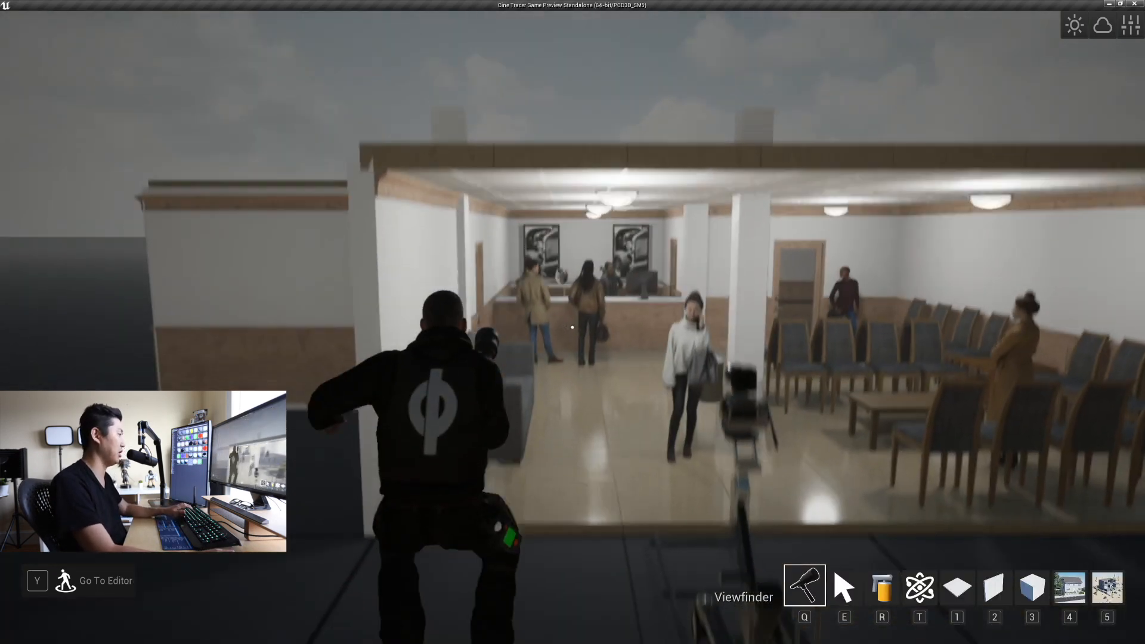
pyautogui.press('w')
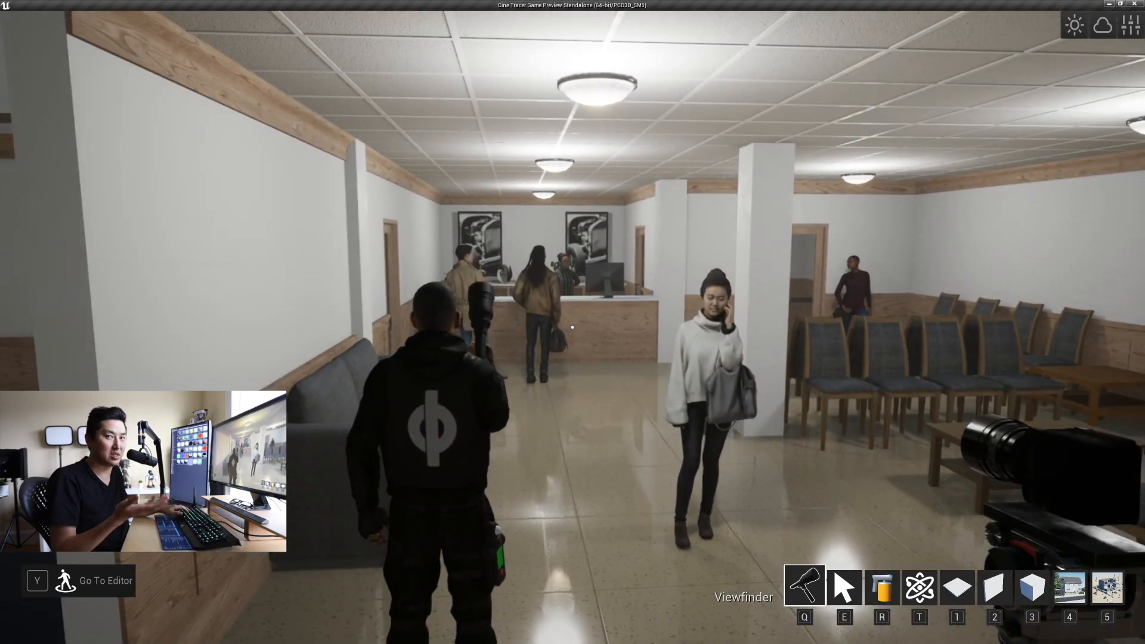
pyautogui.press('w')
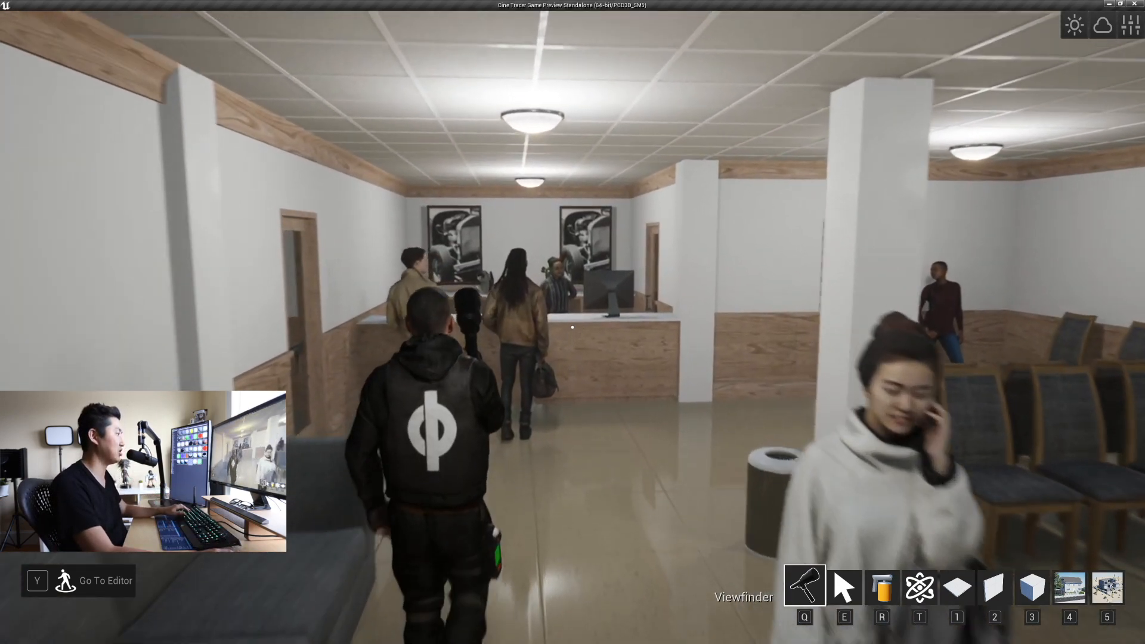
pyautogui.press('w')
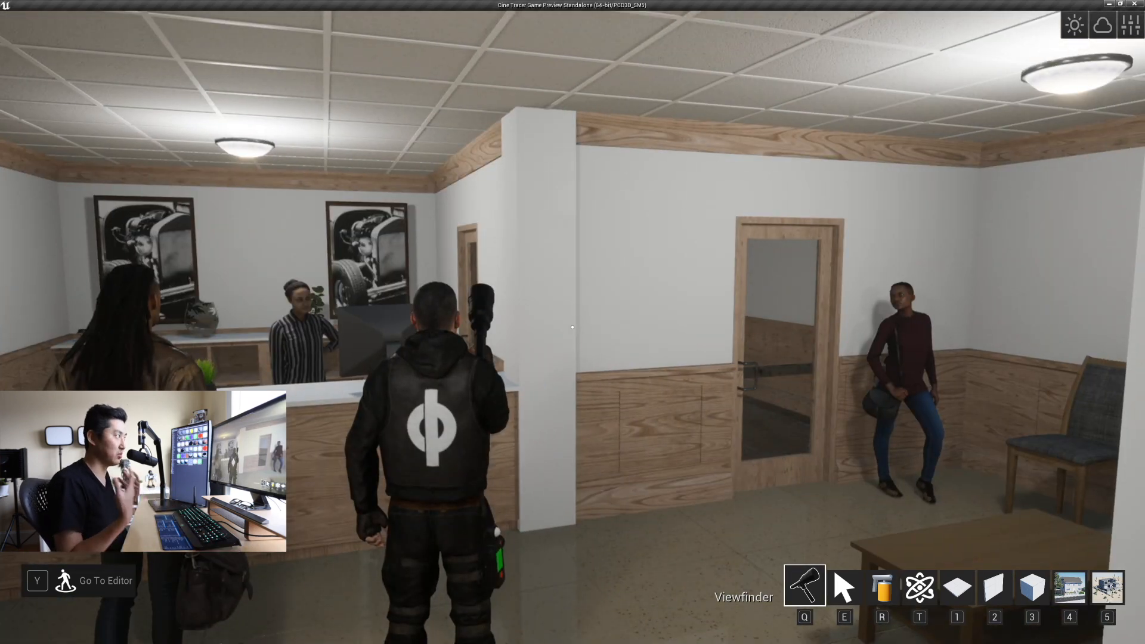
pyautogui.press('s')
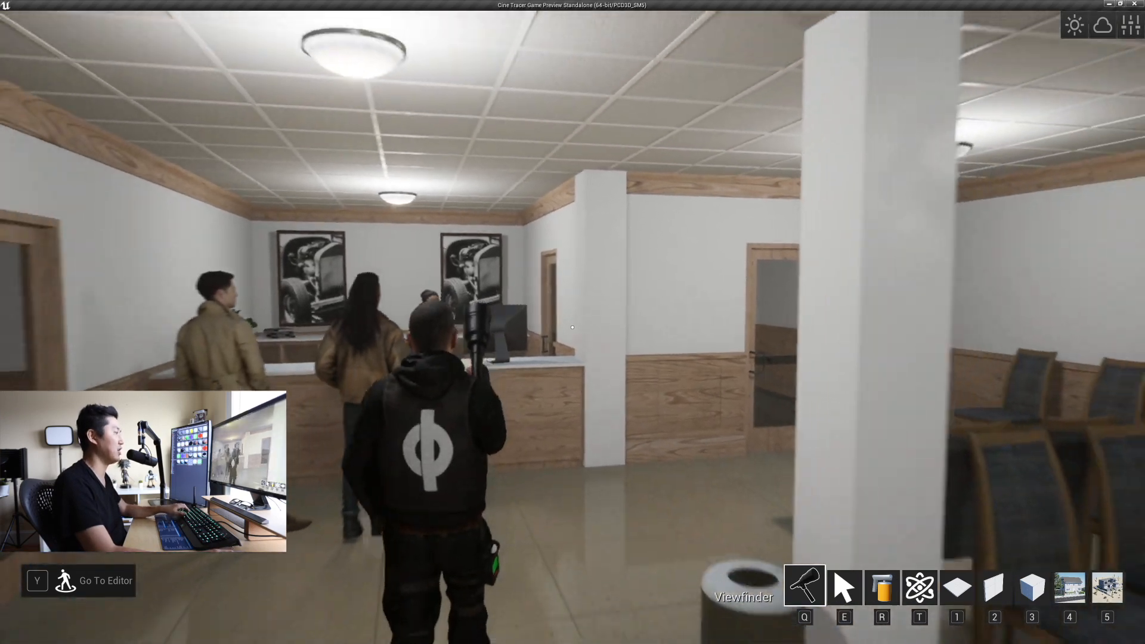
pyautogui.press('s')
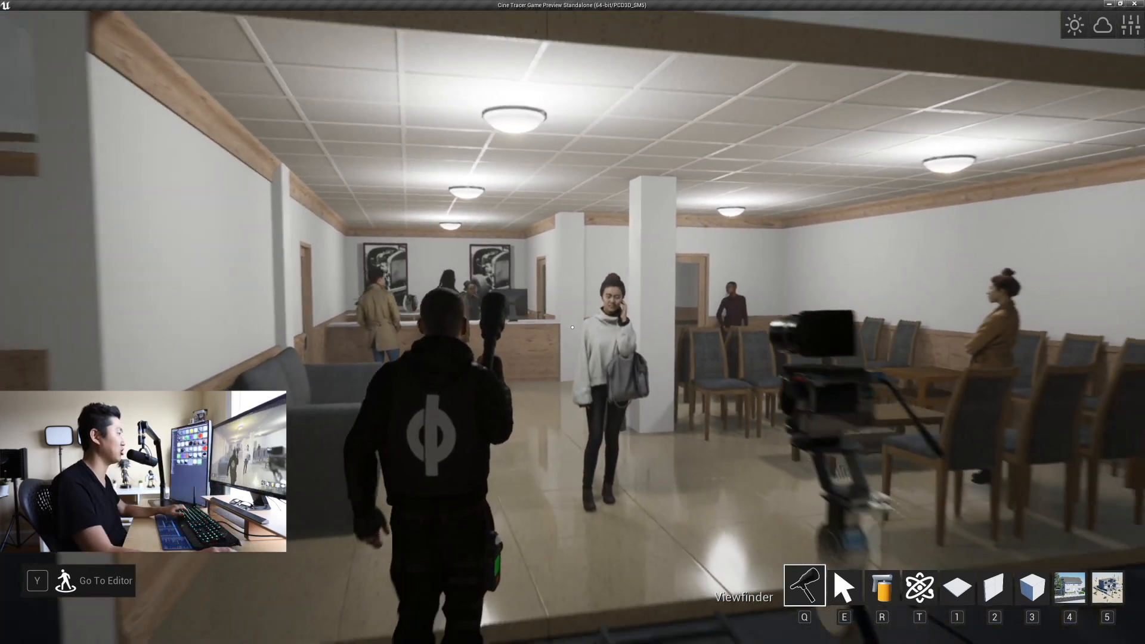
pyautogui.press('w')
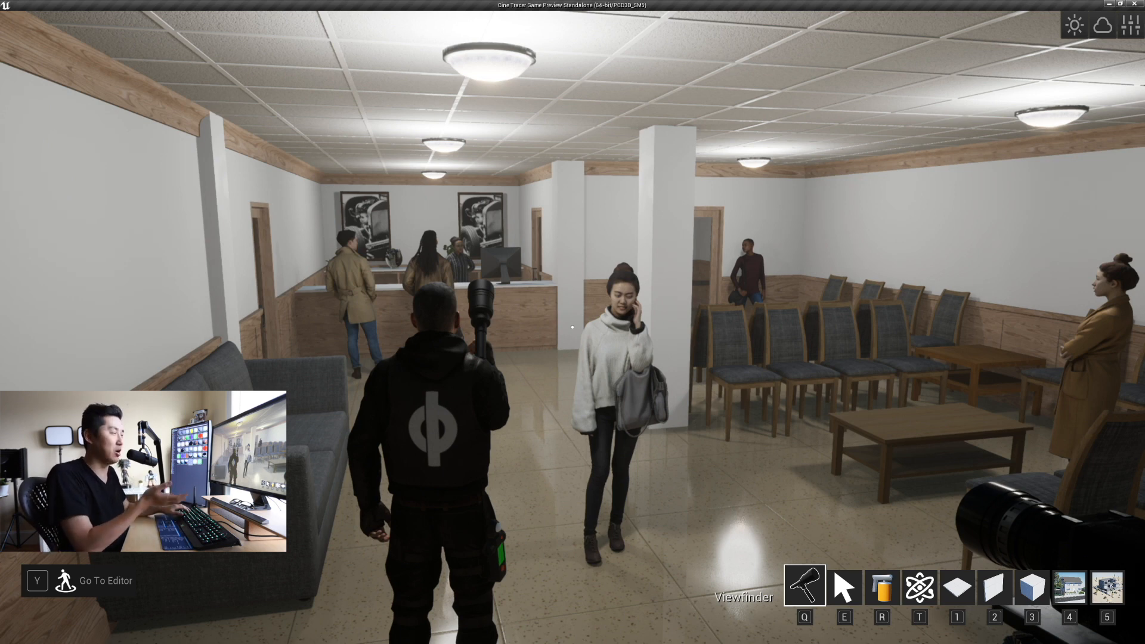
pyautogui.press('w')
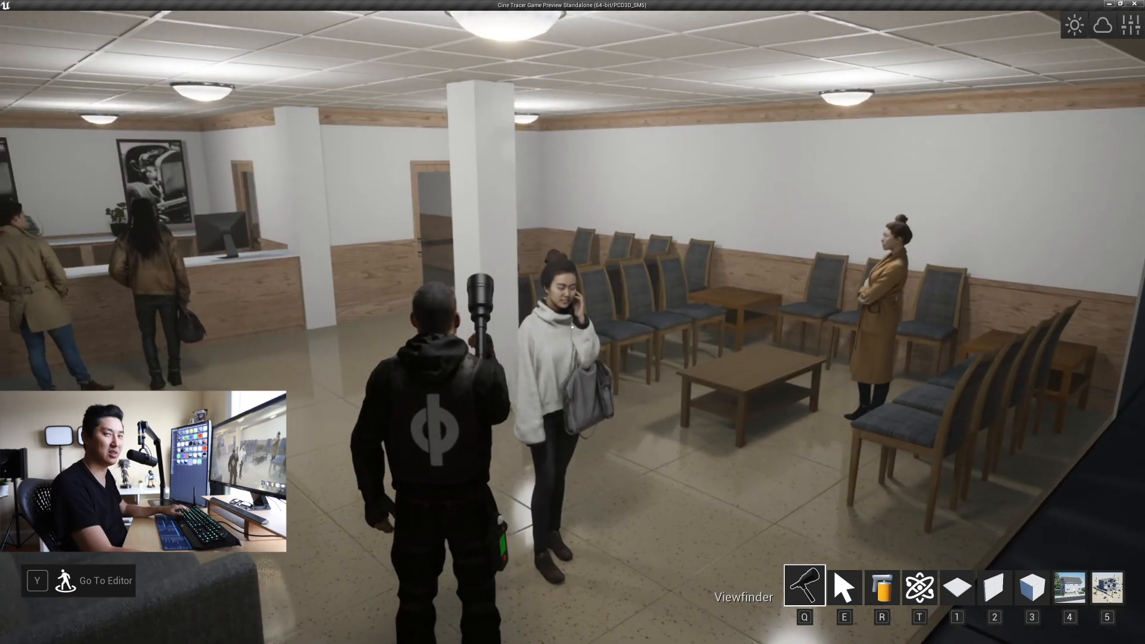
# Step: Take control of the dolly camera facing the woman on the phone and push it in to dolly position 111
pyautogui.press('s')
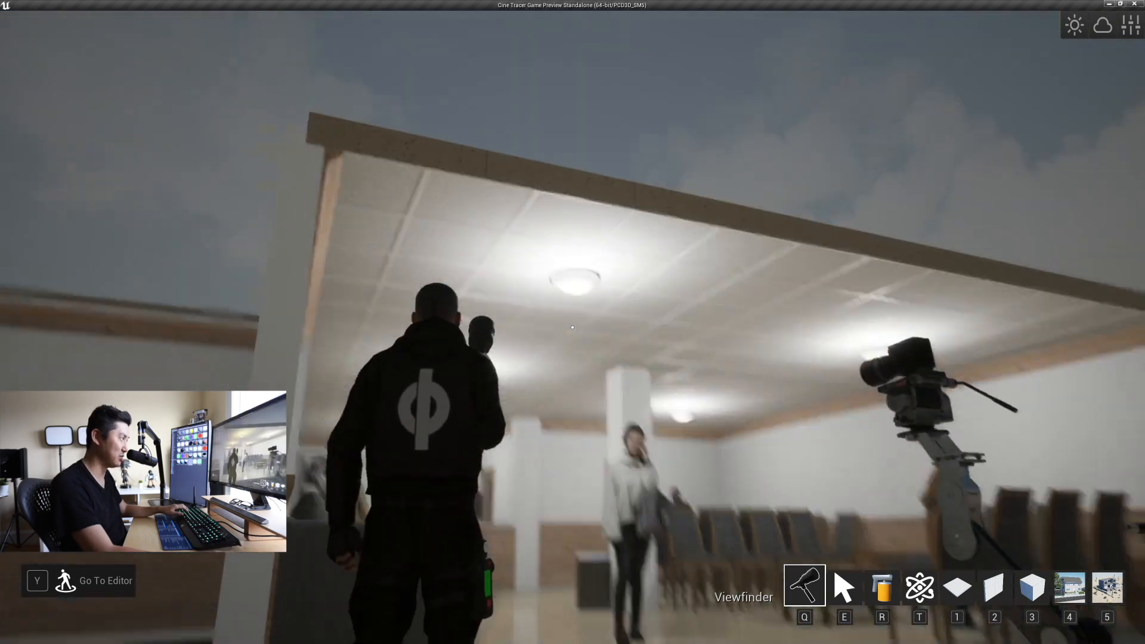
pyautogui.press('e')
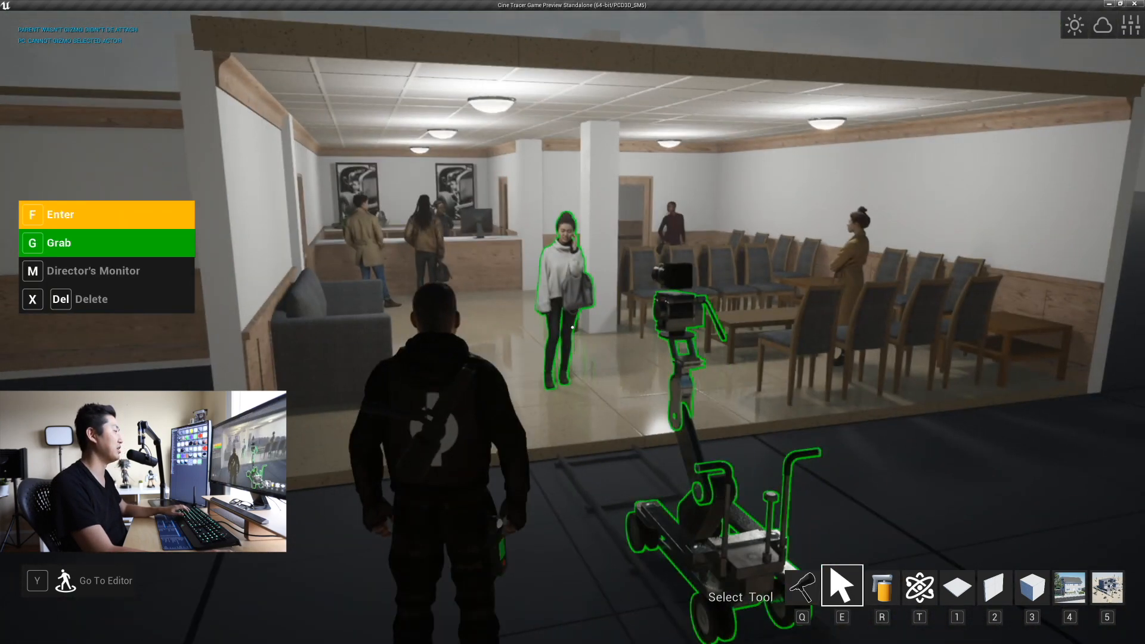
pyautogui.press('f')
pyautogui.press('v')
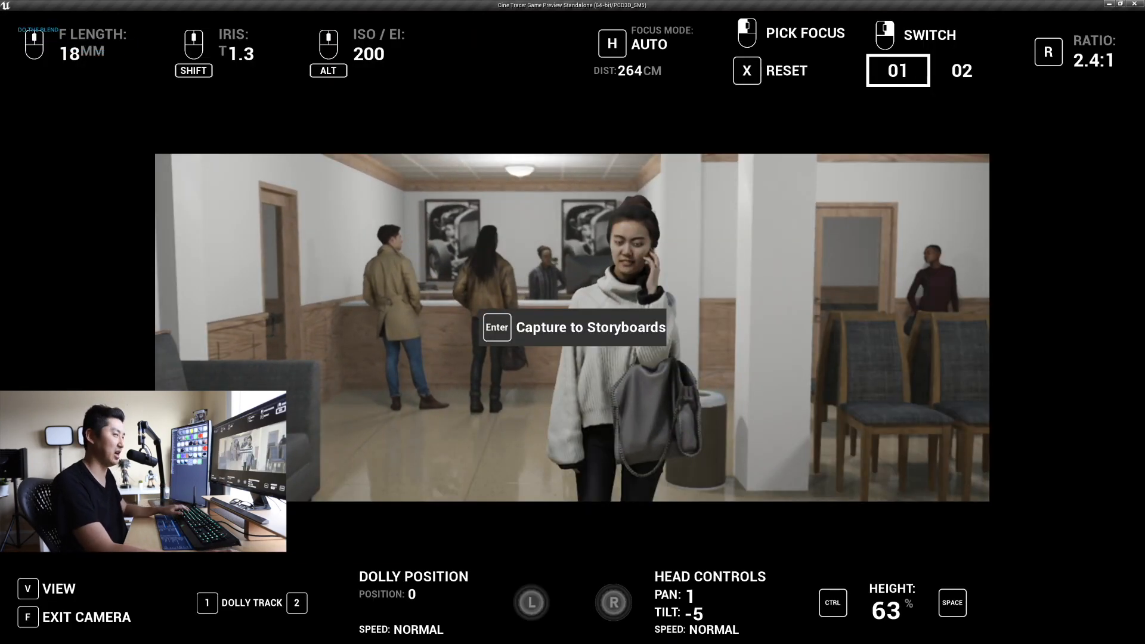
pyautogui.press('w')
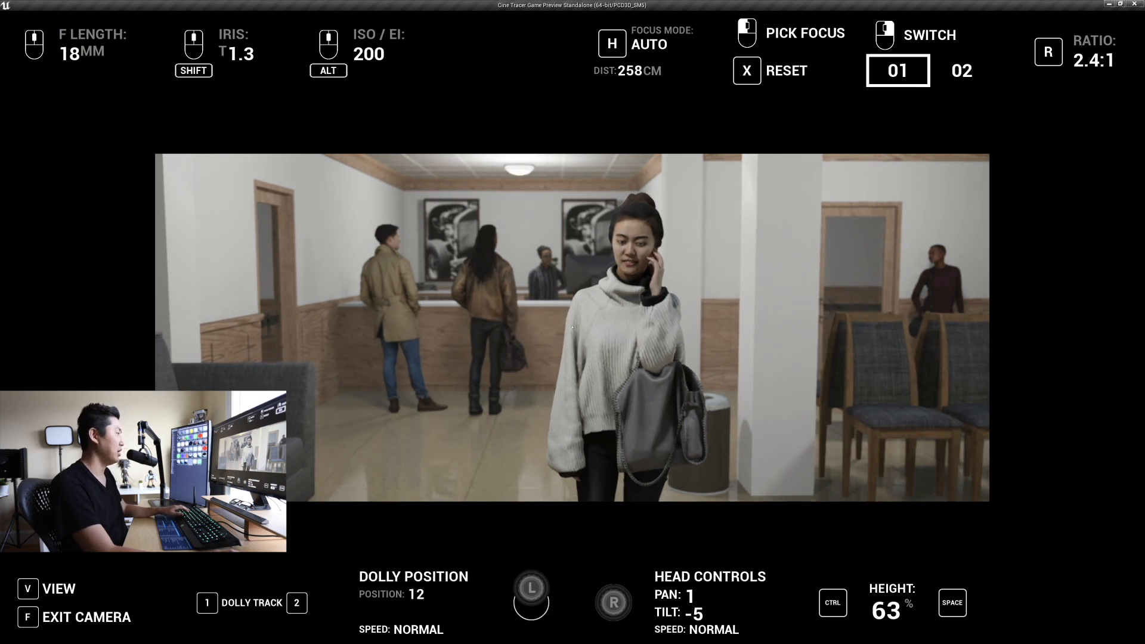
pyautogui.press('w')
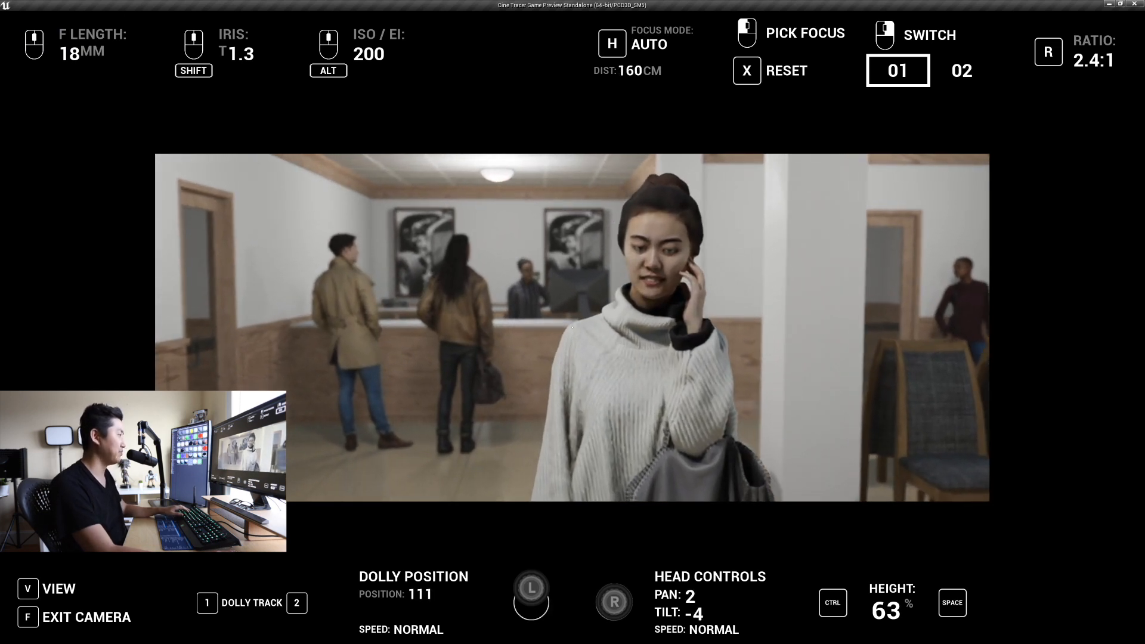
# Step: Capture storyboard frames of the woman from dolly position 0 and about position 120, and exit the camera
pyautogui.press('s')
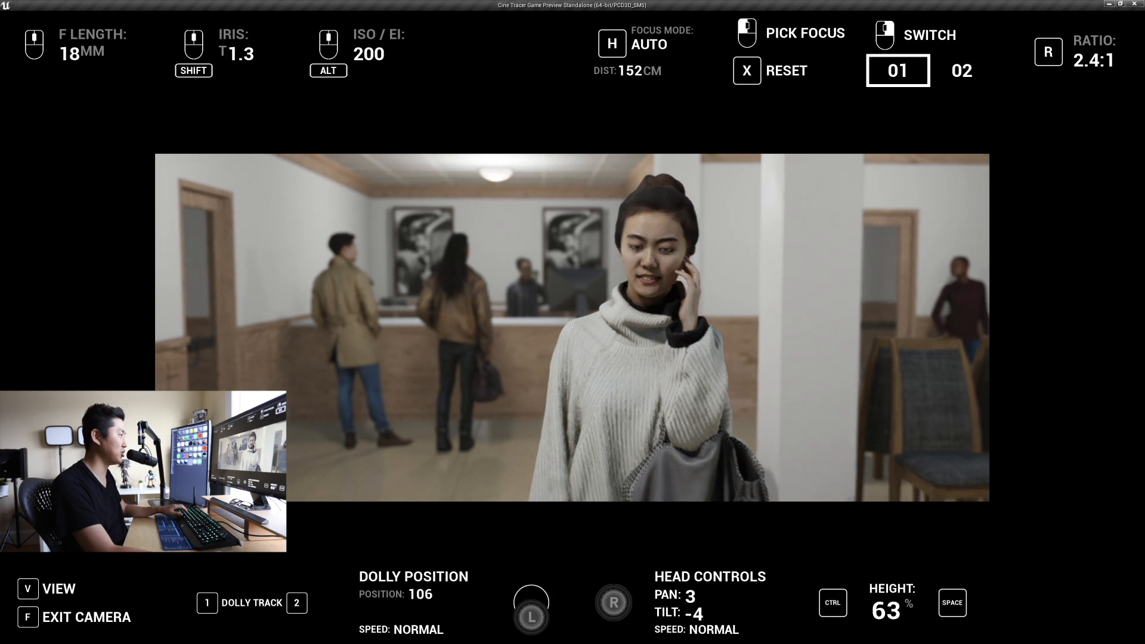
pyautogui.press('s')
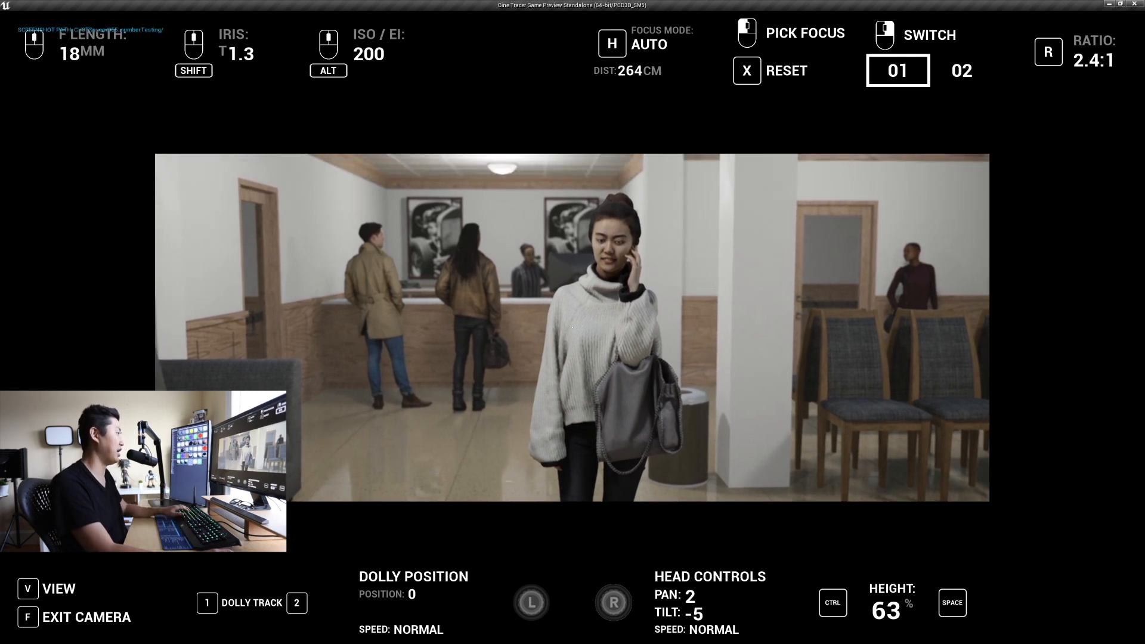
pyautogui.press('w')
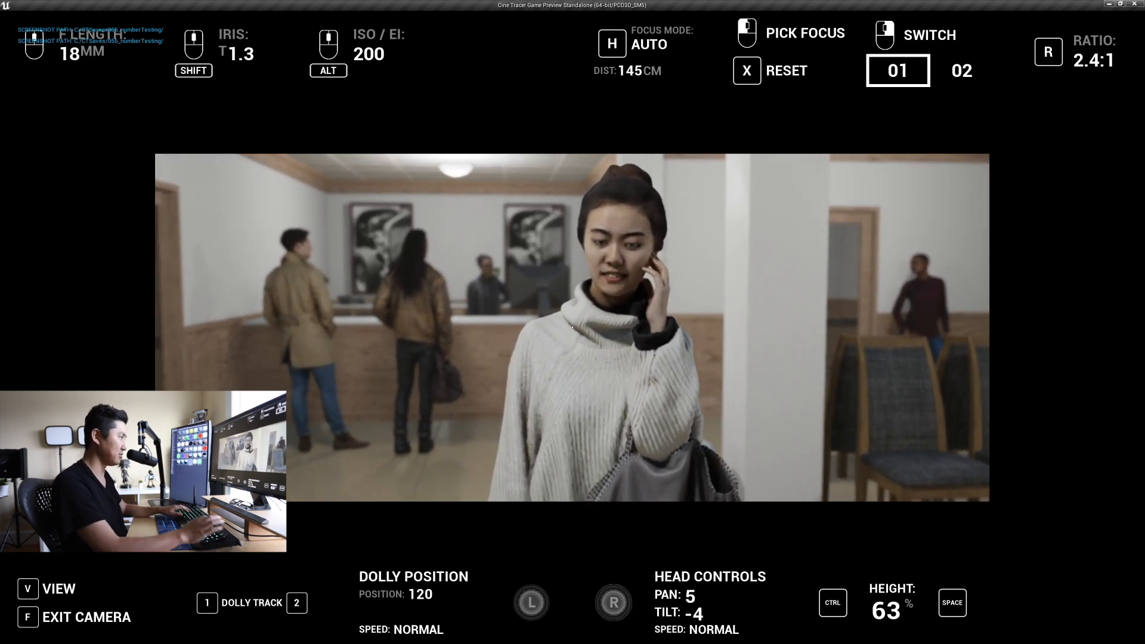
pyautogui.press('s')
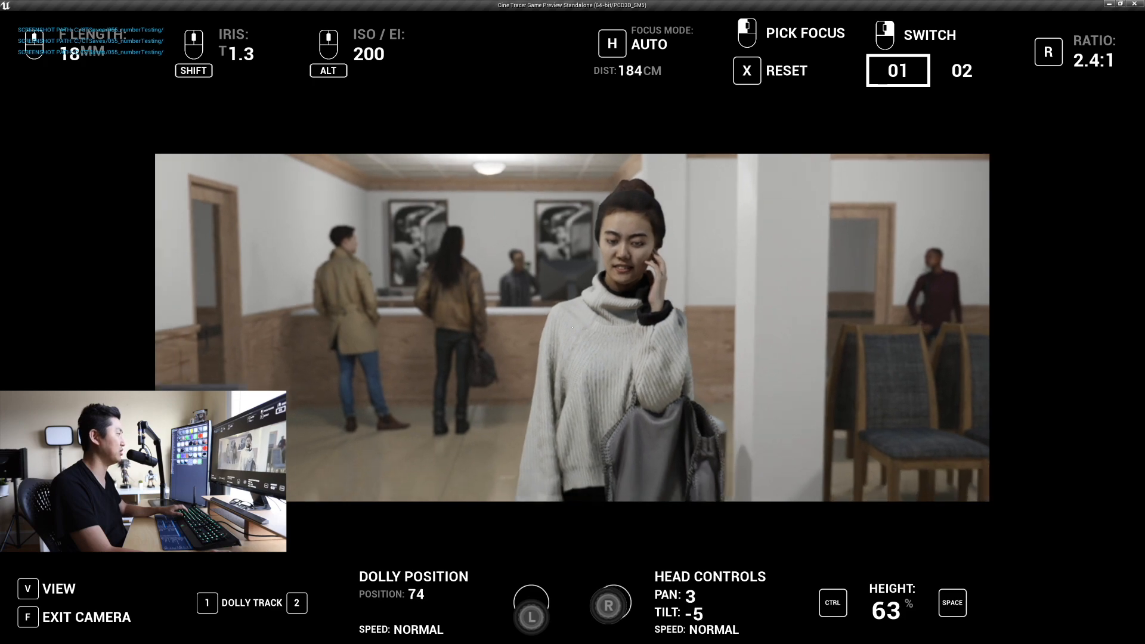
pyautogui.press('f')
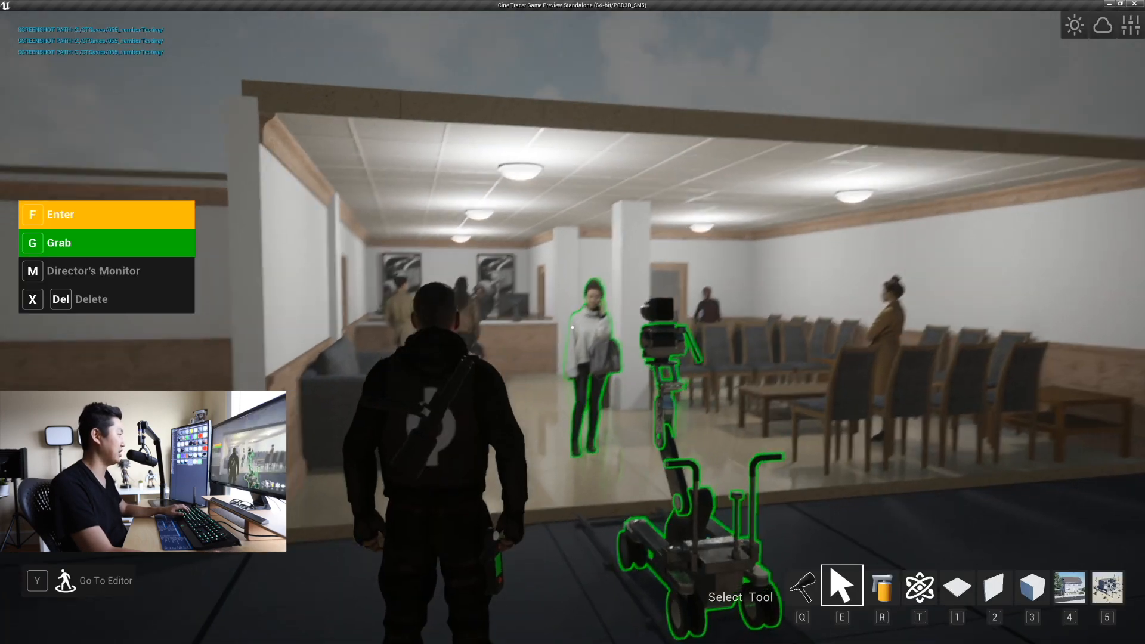
# Step: Walk the character through the waiting room and back outside to examine the overall white ceiling lighting
pyautogui.press('w')
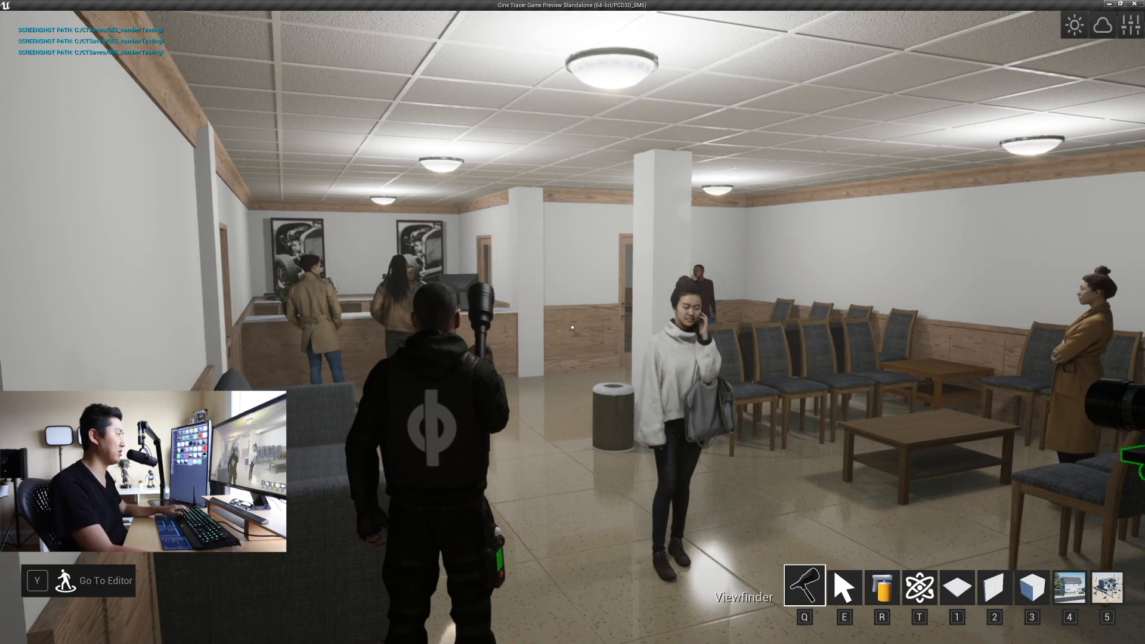
pyautogui.press('d')
pyautogui.press('s')
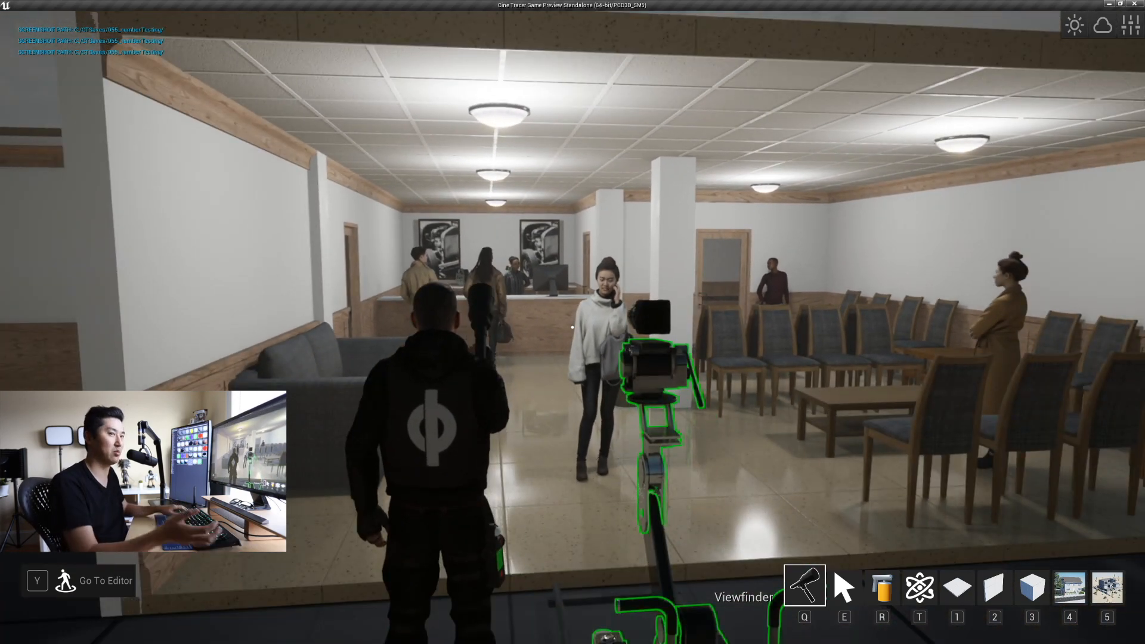
pyautogui.press('s')
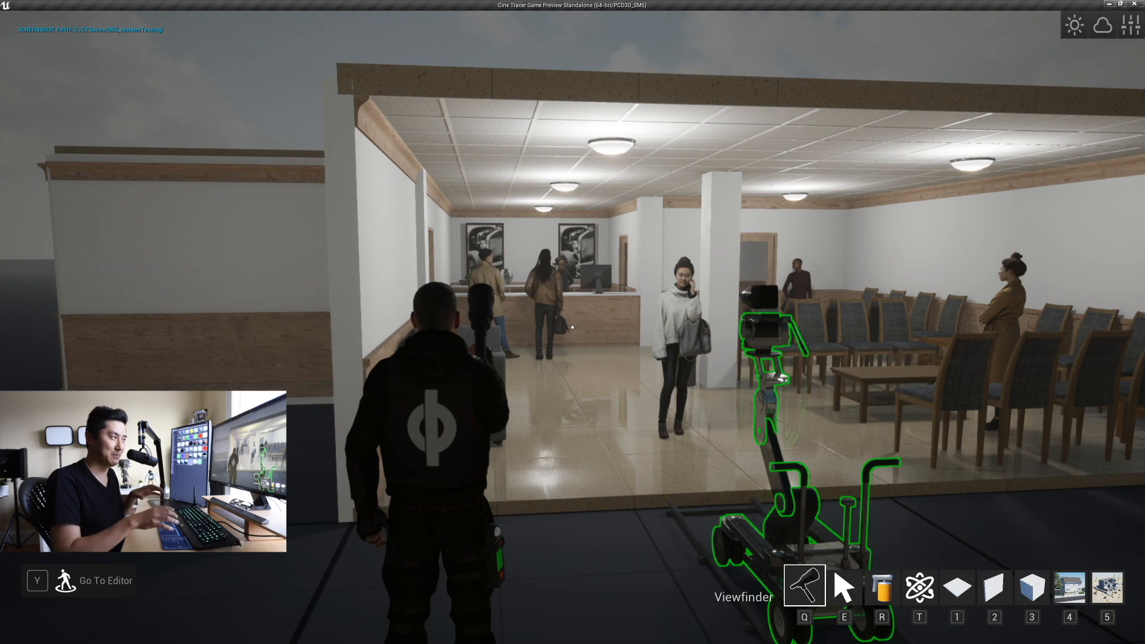
# Step: Return to the editor and delete all the ceiling lights from the waiting room
pyautogui.press('y')
pyautogui.press('w')
pyautogui.click(566, 198)
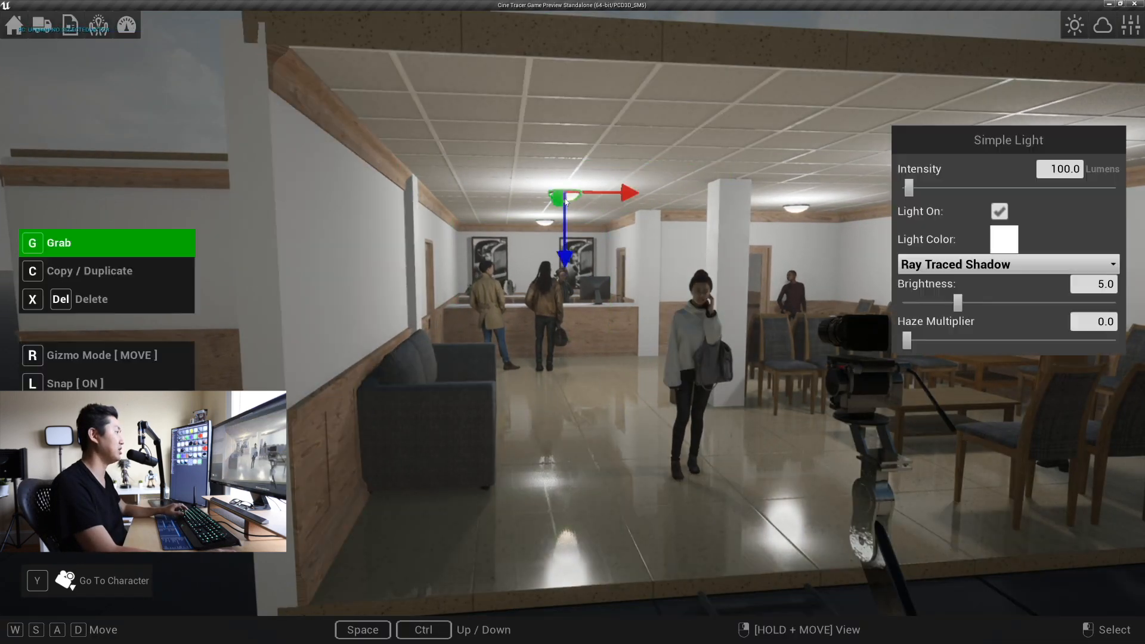
pyautogui.press('x')
pyautogui.click(548, 223)
pyautogui.press('x')
pyautogui.press('d')
pyautogui.click(708, 211)
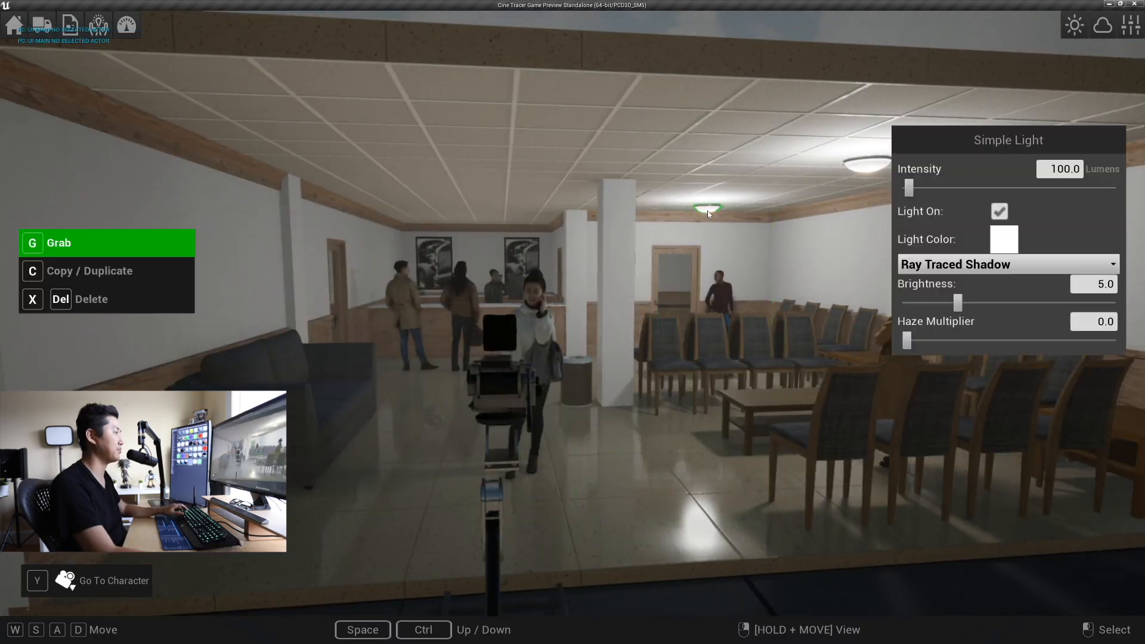
pyautogui.press('x')
pyautogui.click(866, 168)
pyautogui.press('x')
pyautogui.press('a')
pyautogui.press('s')
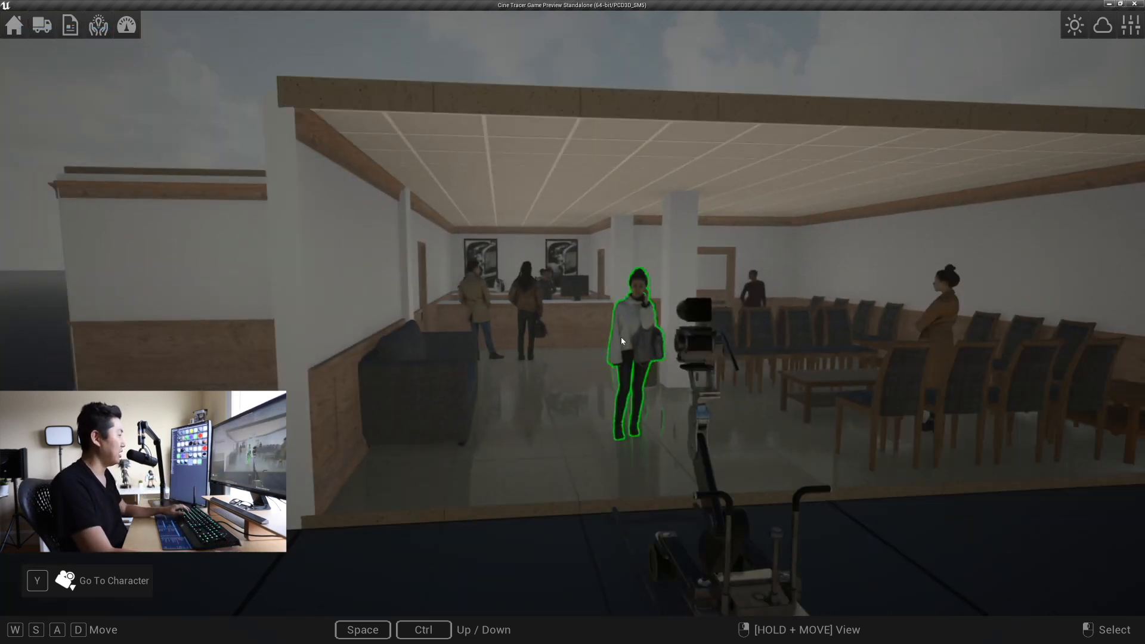
# Step: Add a tube light from the Film Industry lighting category and mount it horizontally on the wall above the sofa
pyautogui.press('Tab')
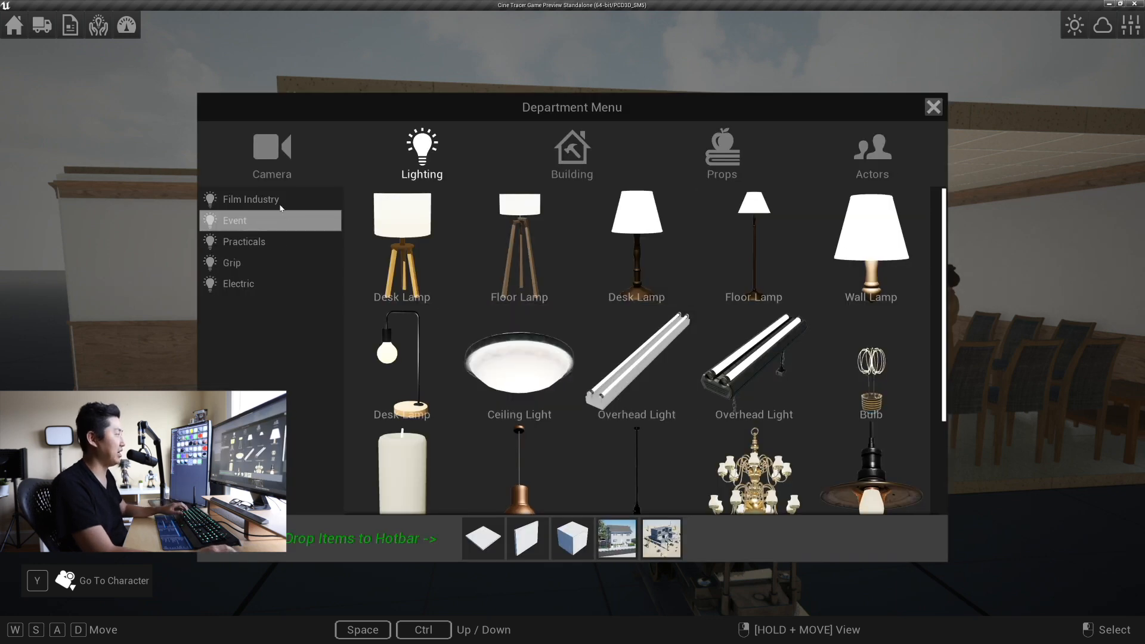
pyautogui.click(319, 199)
pyautogui.click(522, 367)
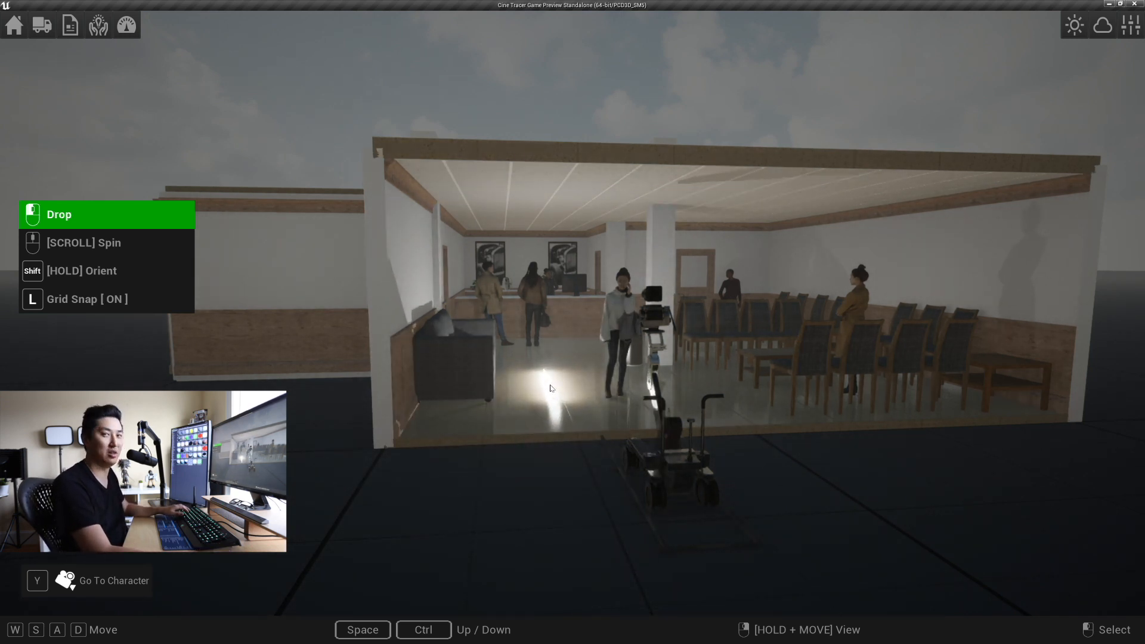
pyautogui.press('w')
pyautogui.moveTo(550, 392); pyautogui.dragTo(299, 376, button='right')
pyautogui.scroll(8, 580, 317)
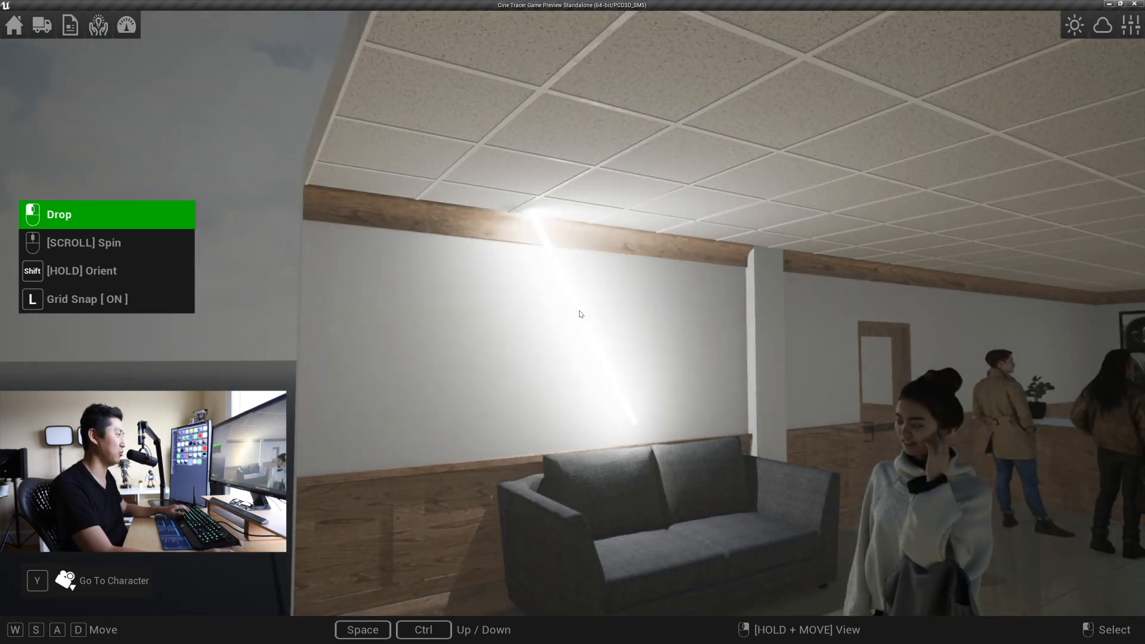
pyautogui.scroll(-6, 570, 310)
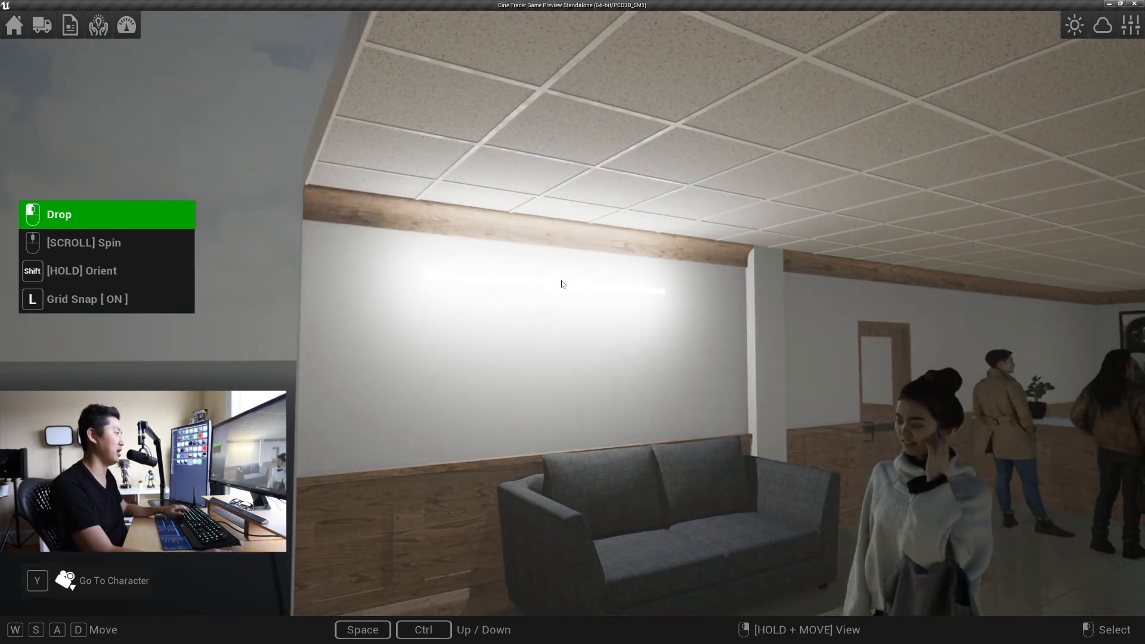
pyautogui.click(562, 283)
pyautogui.press('s')
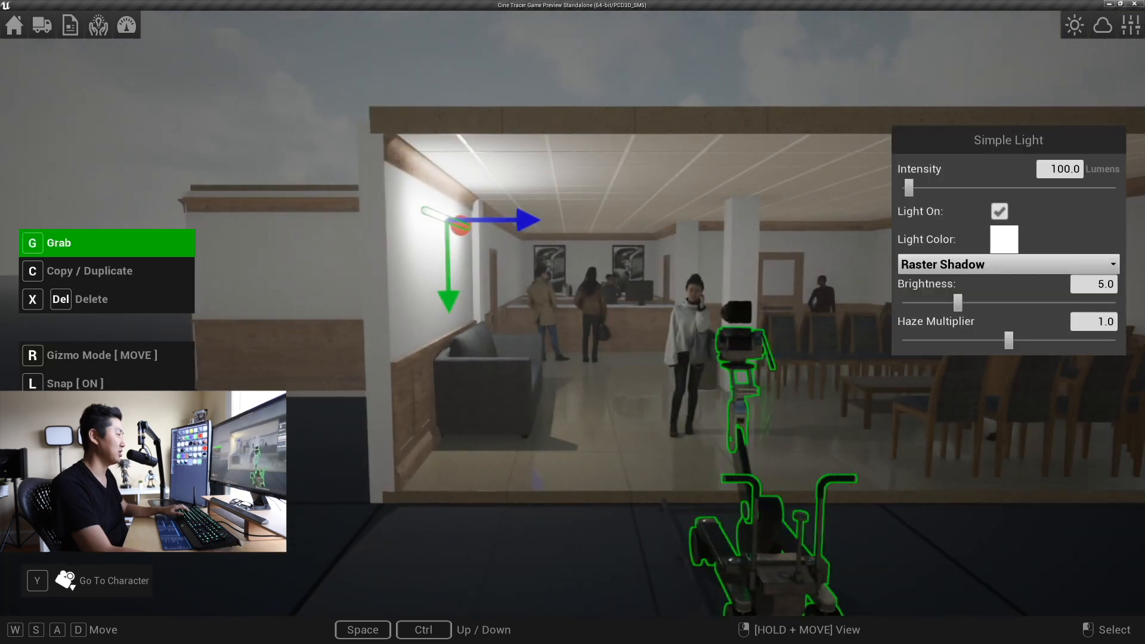
# Step: Give the tube light a cyan colour with Hue 188.17 and Saturation 0.77, and set its Intensity to 20 lumens
pyautogui.press('w')
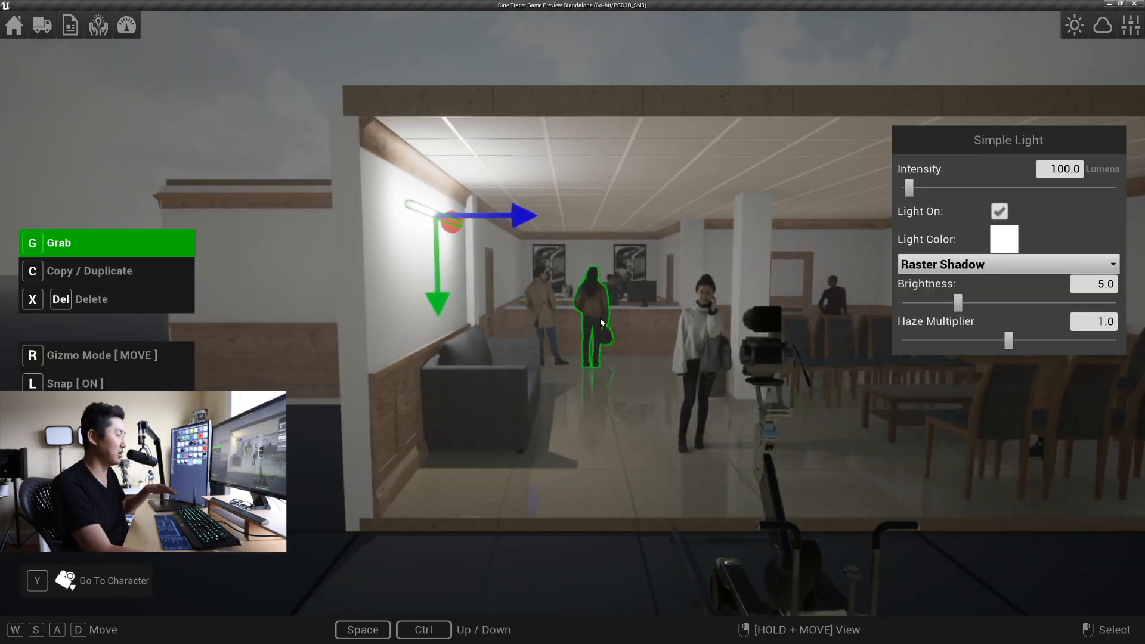
pyautogui.click(1003, 244)
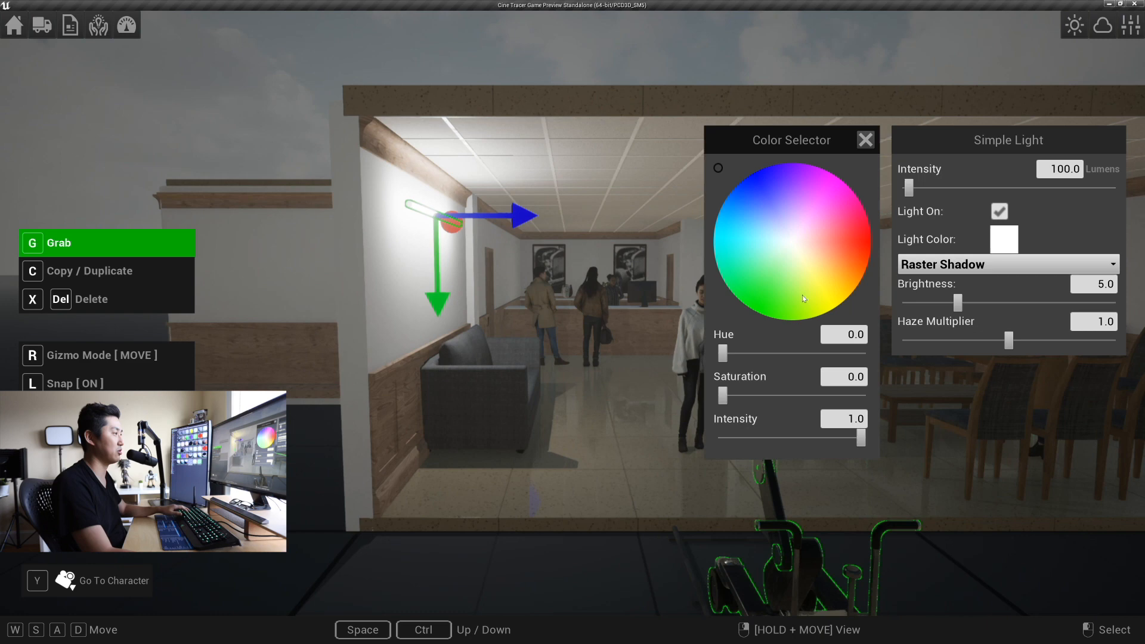
pyautogui.click(754, 239)
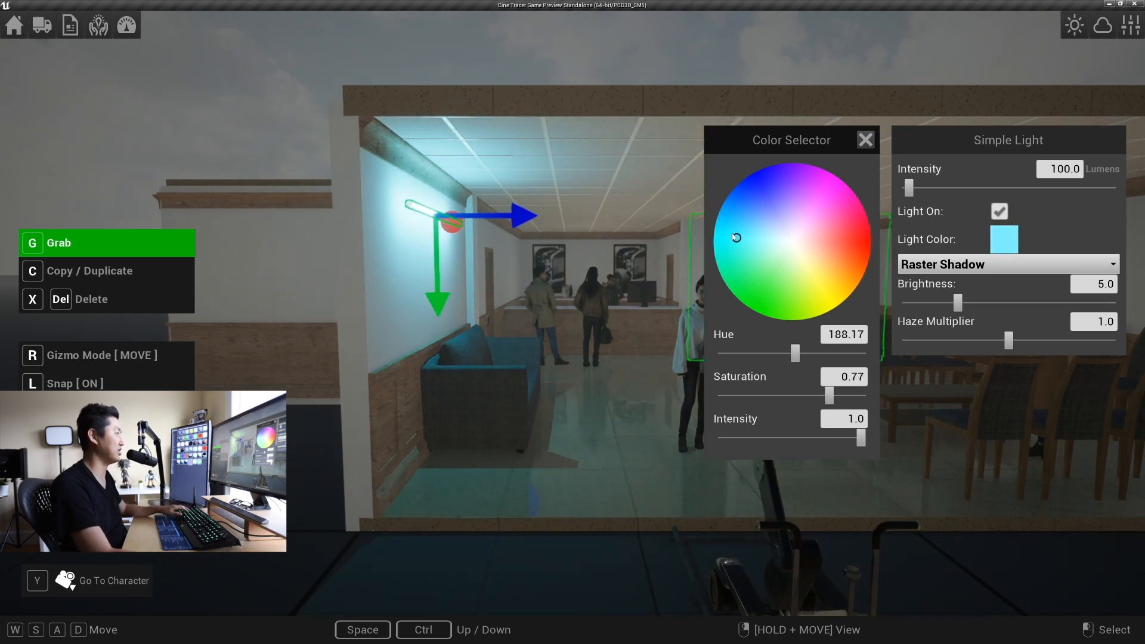
pyautogui.press('w')
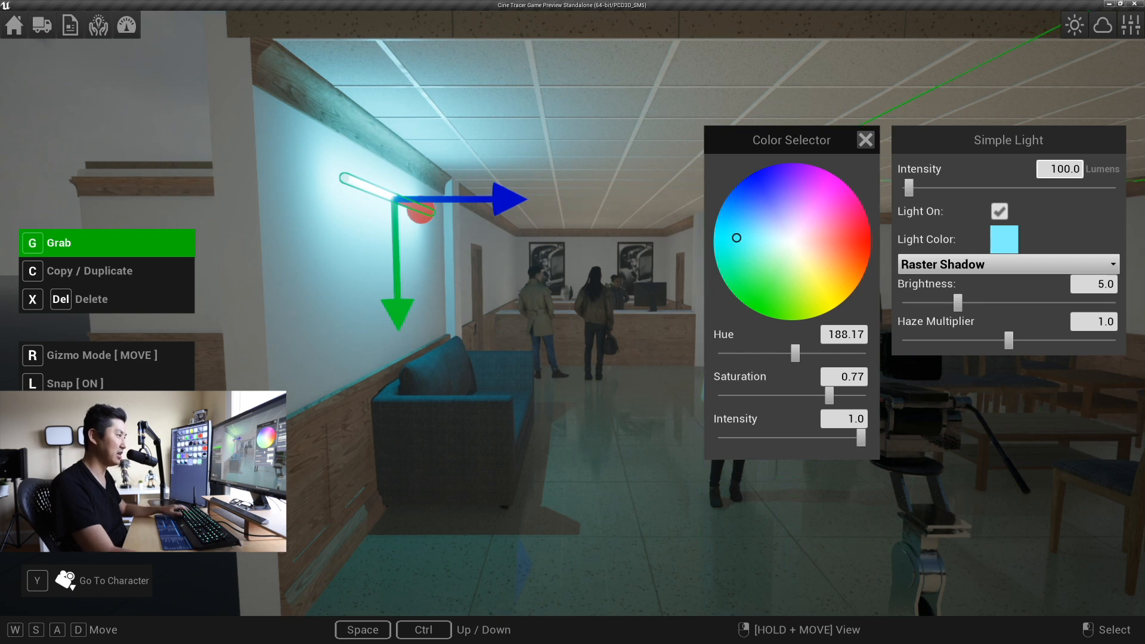
pyautogui.press('Return')
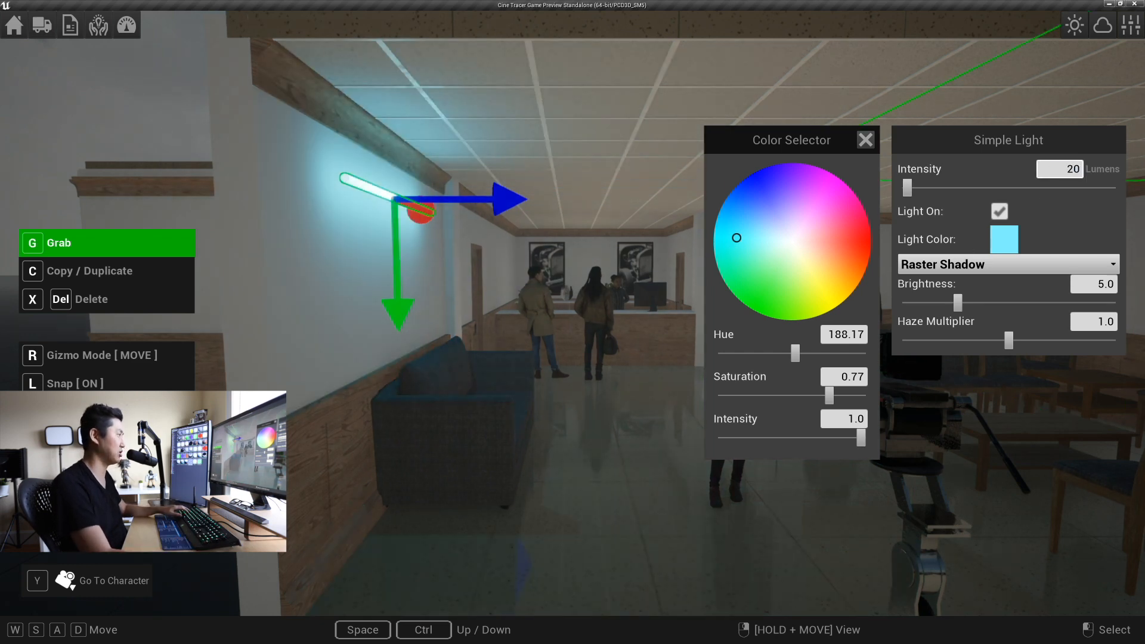
# Step: Apply the Twilight sky preset to the scene
pyautogui.click(1132, 19)
pyautogui.click(957, 67)
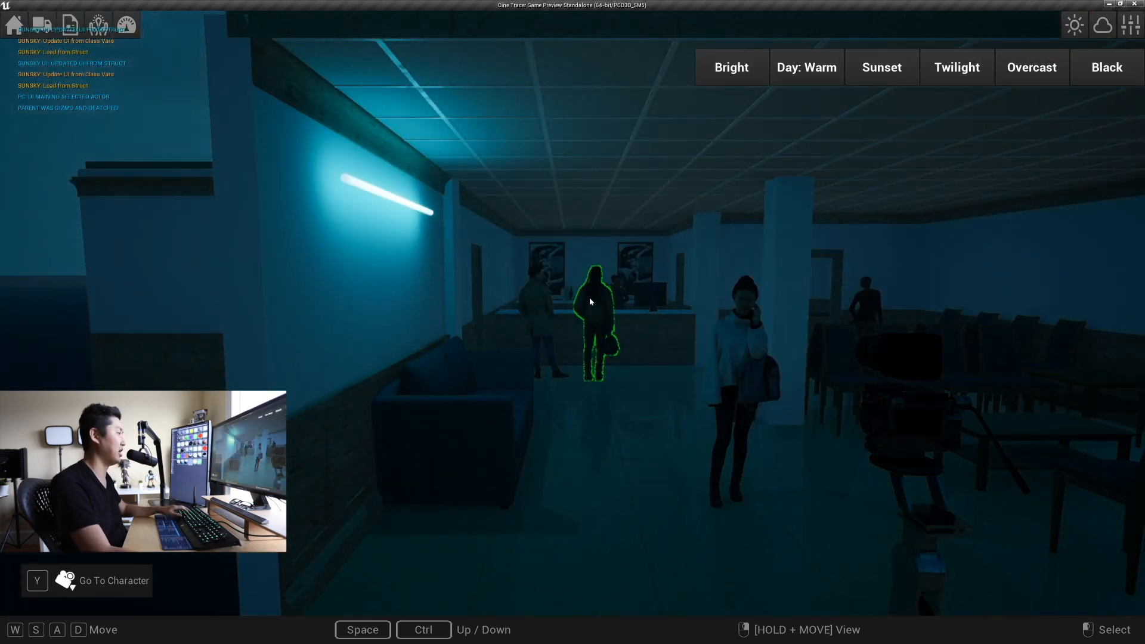
pyautogui.press('s')
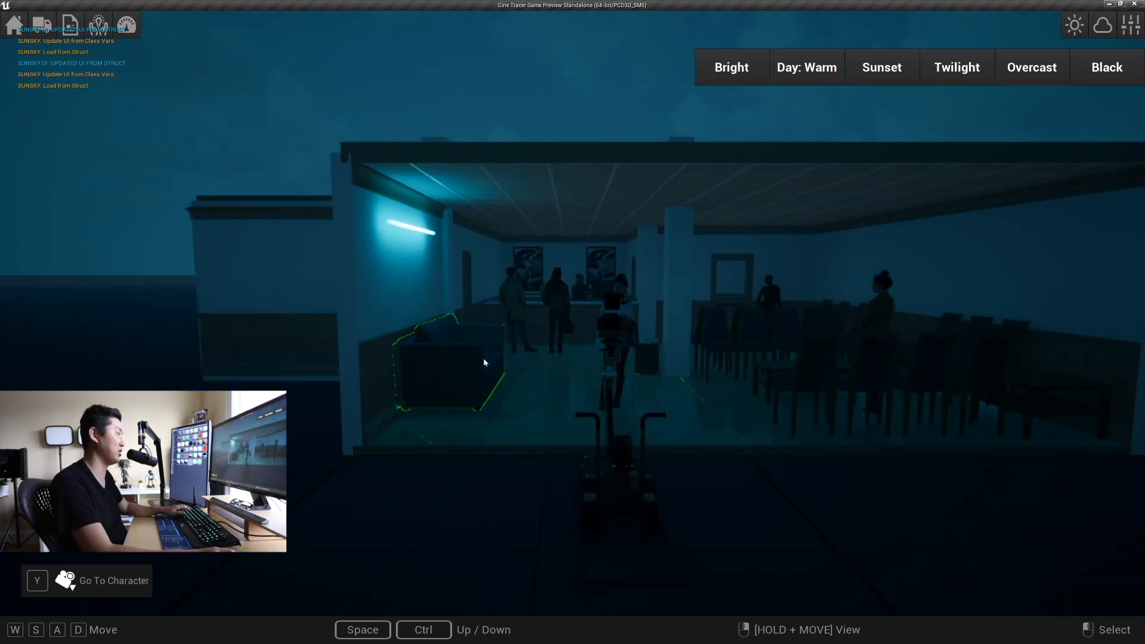
# Step: Duplicate the cyan tube light further along the sofa wall and onto the back wall between the two reception posters
pyautogui.press('w')
pyautogui.press('w')
pyautogui.click(353, 215)
pyautogui.press('w')
pyautogui.moveTo(481, 307); pyautogui.dragTo(370, 304, button='right')
pyautogui.moveTo(573, 292); pyautogui.dragTo(593, 256, button='right')
pyautogui.press('g')
pyautogui.click(615, 238)
pyautogui.press('w')
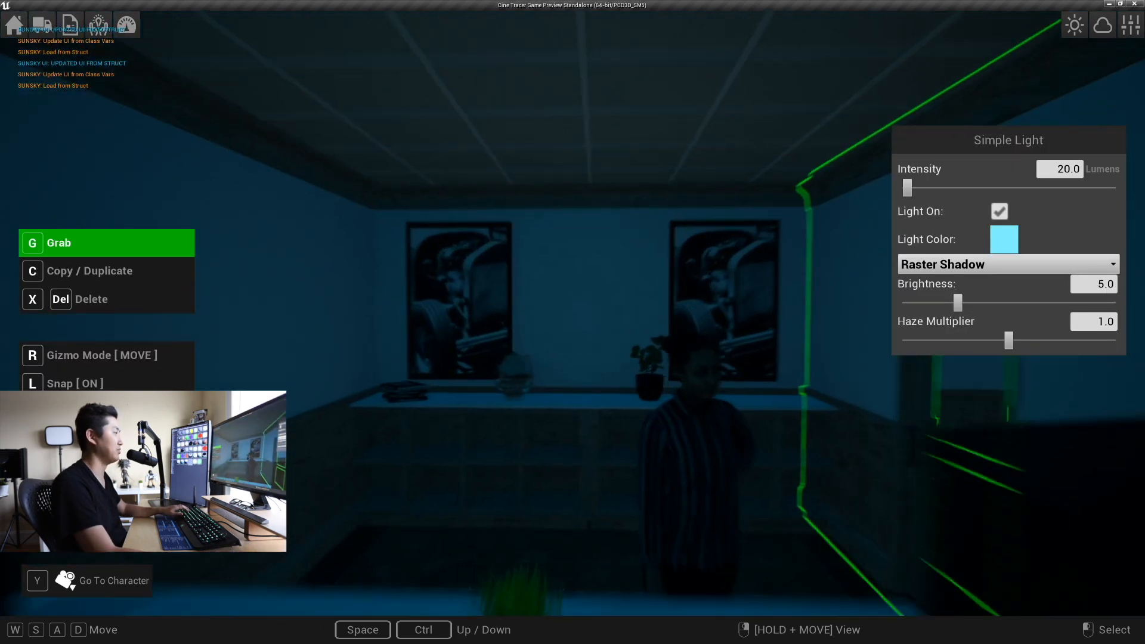
pyautogui.press('g')
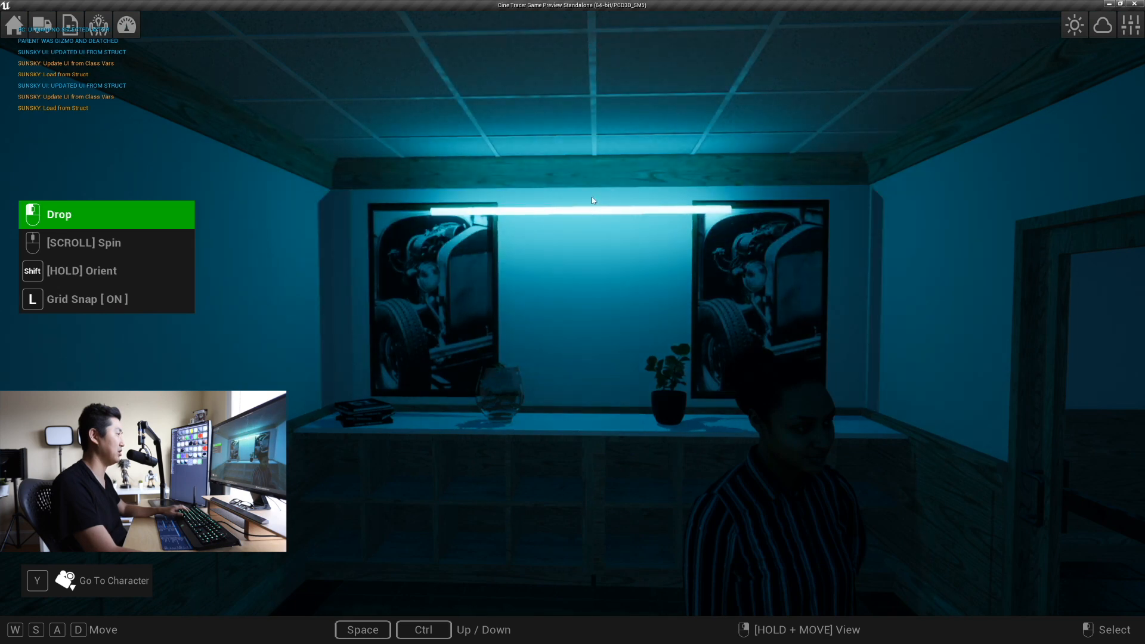
pyautogui.click(590, 194)
# Step: Duplicate the tube light onto the wall above the back door and twice along the side wall by the chairs
pyautogui.press('s')
pyautogui.moveTo(591, 194); pyautogui.dragTo(542, 210, button='right')
pyautogui.press('c')
pyautogui.click(604, 199)
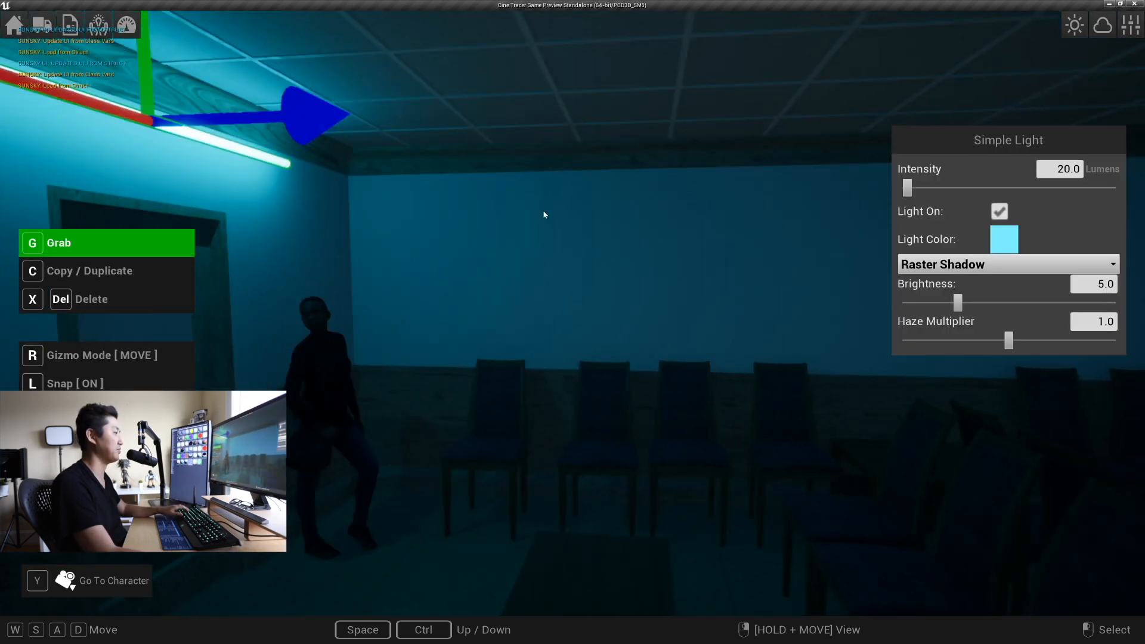
pyautogui.press('c')
pyautogui.scroll(-2, 599, 189)
pyautogui.click(607, 188)
pyautogui.press('d')
pyautogui.moveTo(607, 189); pyautogui.dragTo(528, 232, button='right')
pyautogui.press('c')
pyautogui.click(614, 177)
# Step: Switch to the character and walk into the room to examine the cyan tube lighting on the walls, actors and floor
pyautogui.press('y')
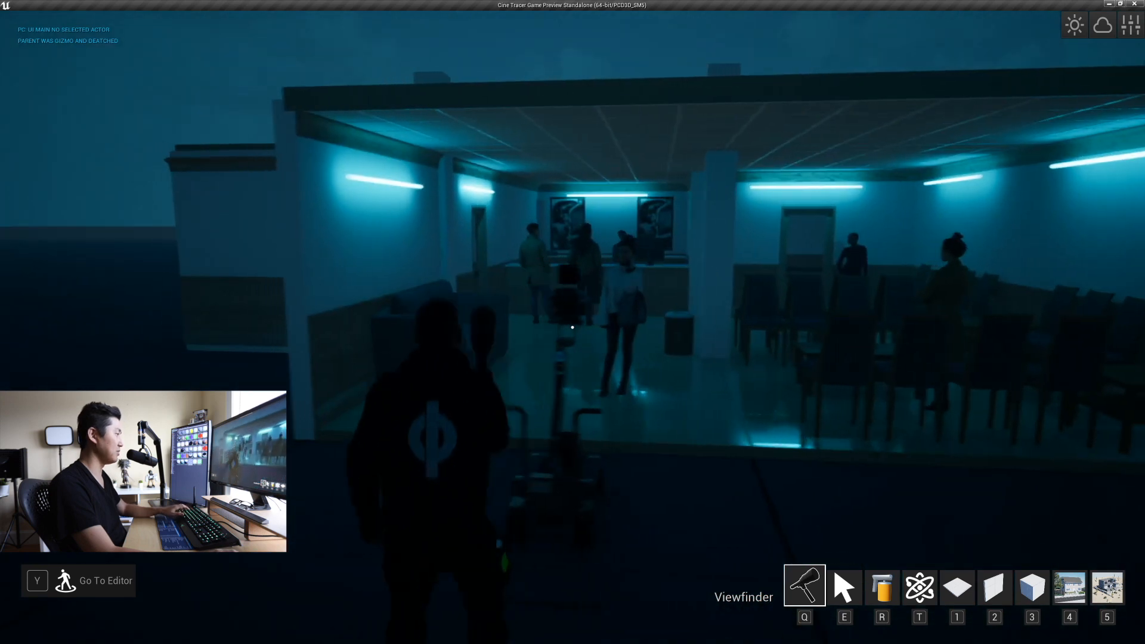
pyautogui.press('w')
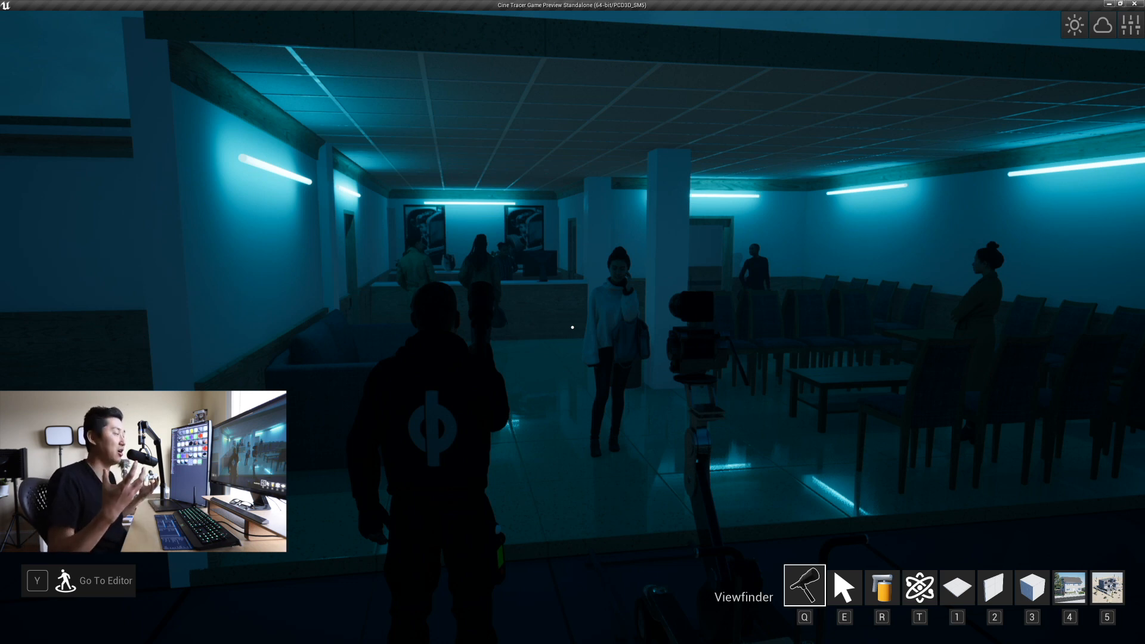
pyautogui.press('w')
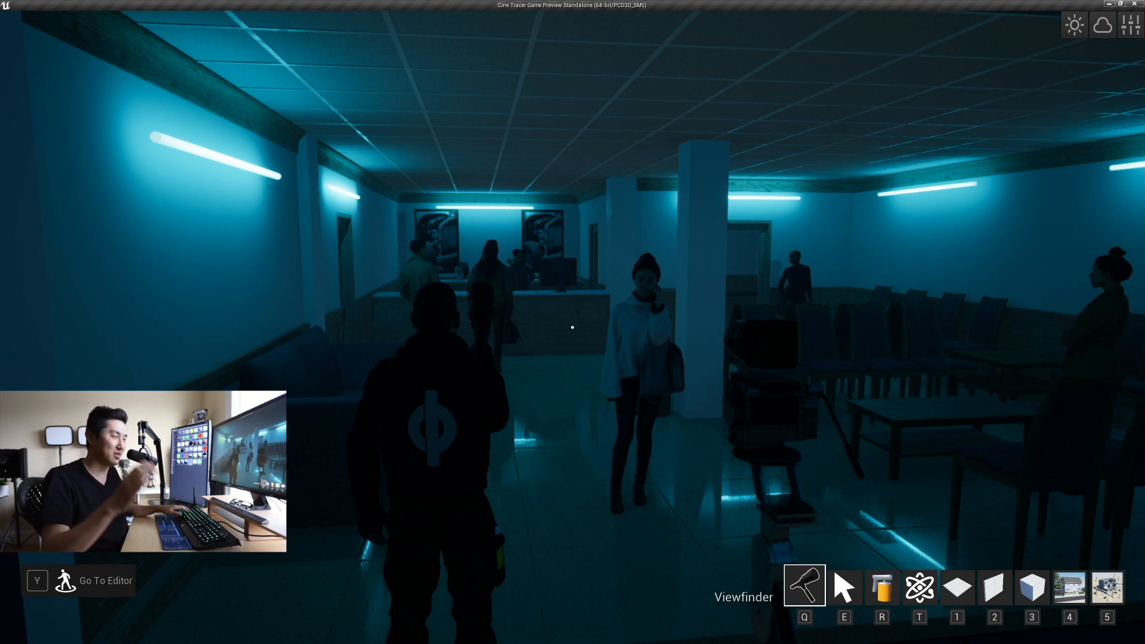
pyautogui.press('w')
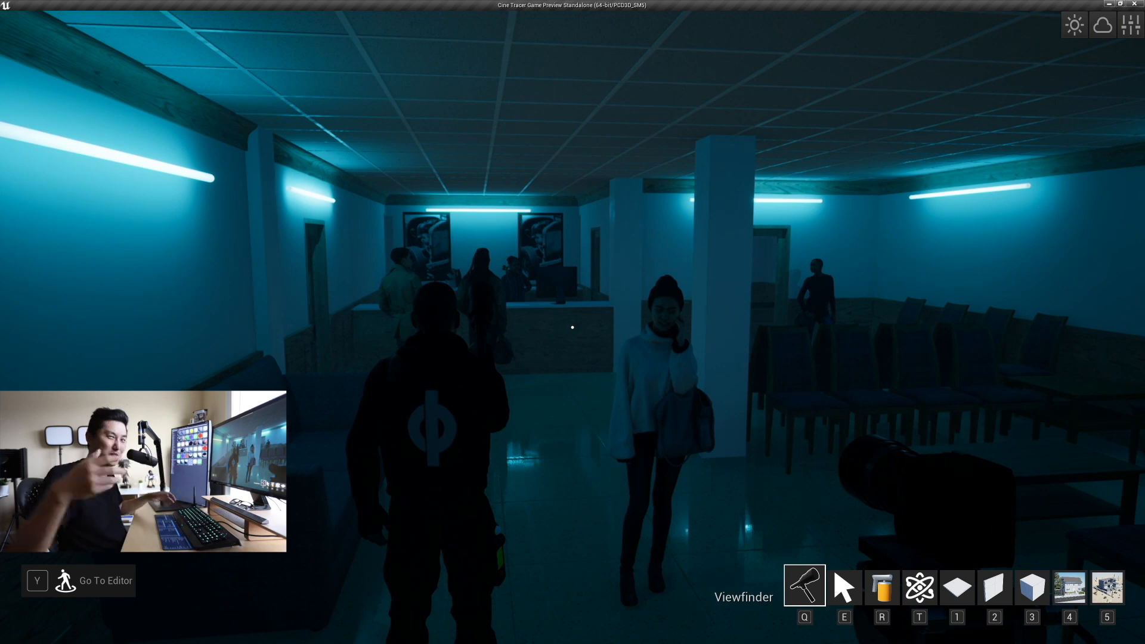
# Step: Walk through the room and back outside its open front to examine how the cyan tubes light the actors and furniture
pyautogui.press('s')
pyautogui.press('a')
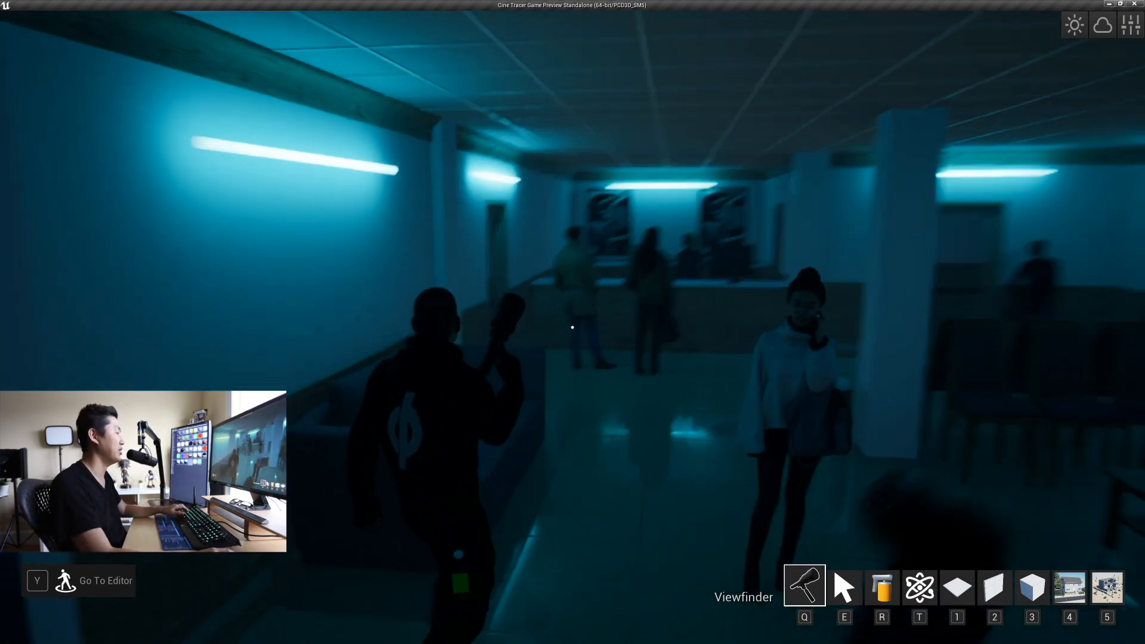
pyautogui.press('w')
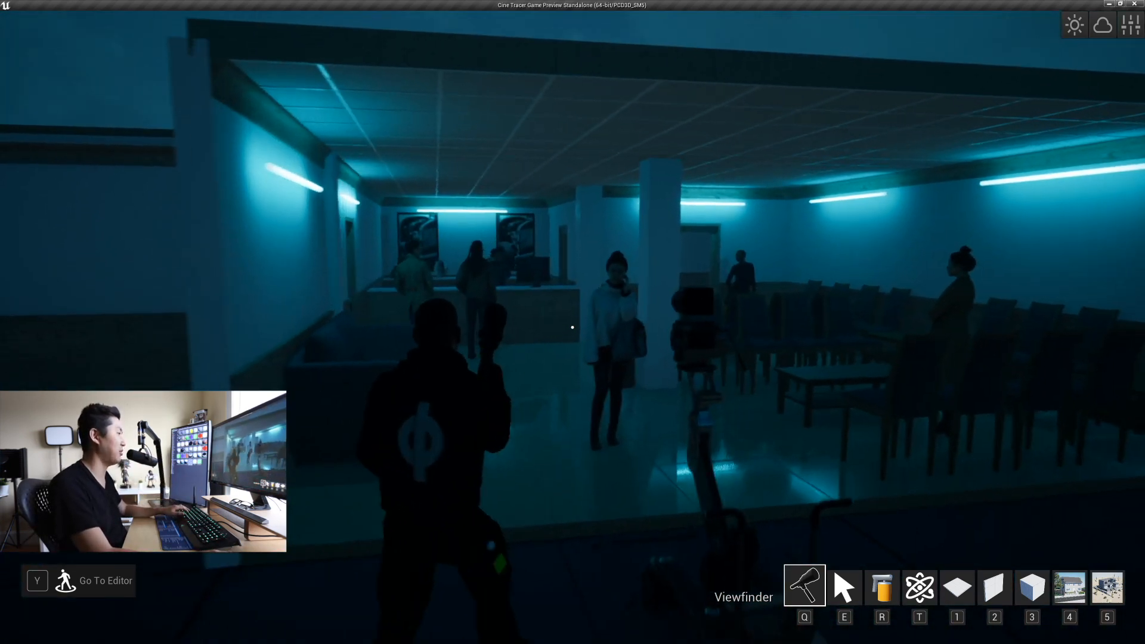
pyautogui.press('w')
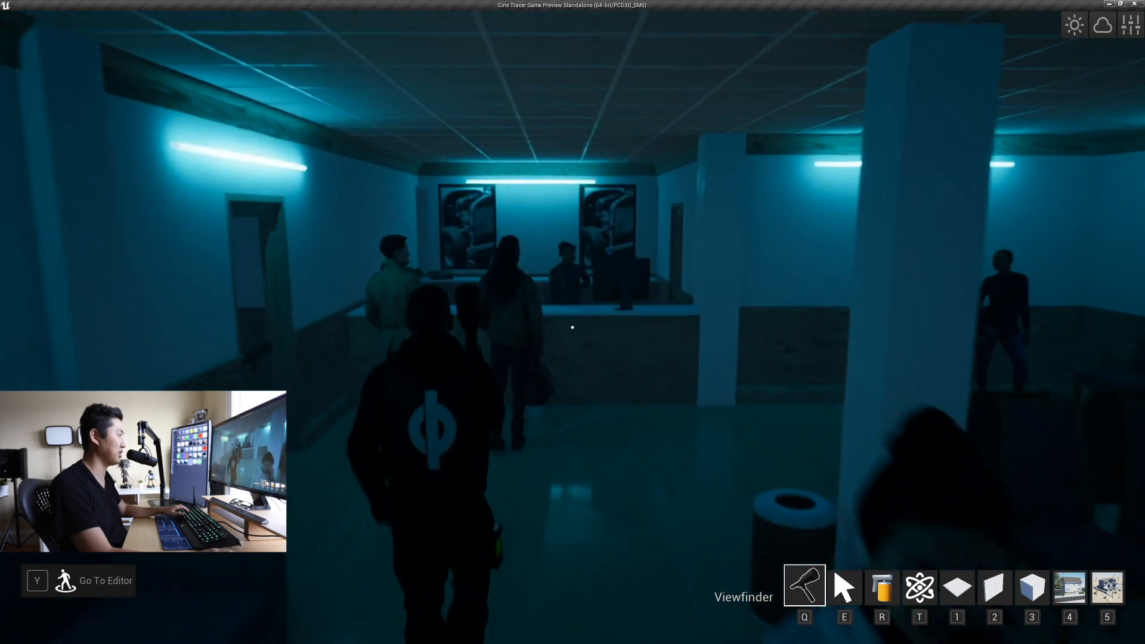
pyautogui.press('w')
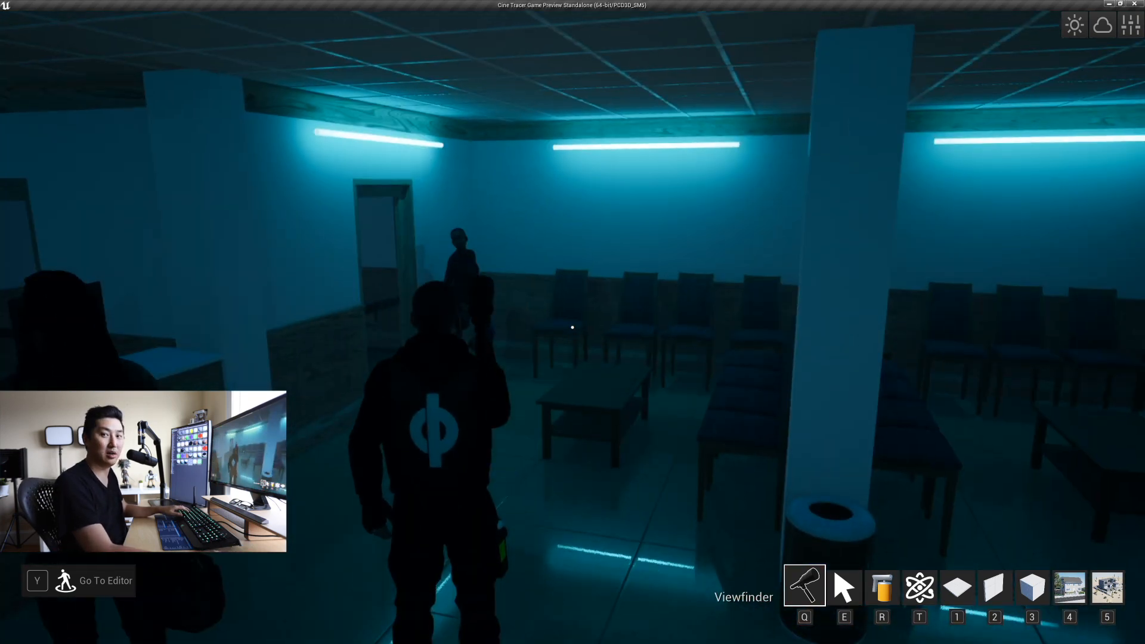
pyautogui.press('s')
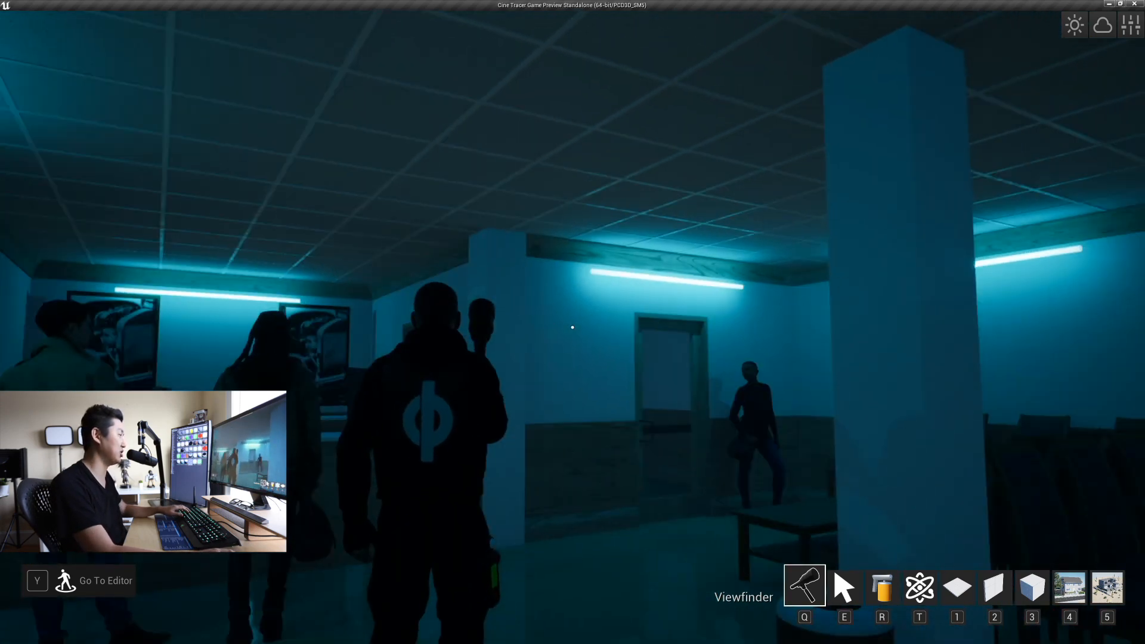
pyautogui.press('w')
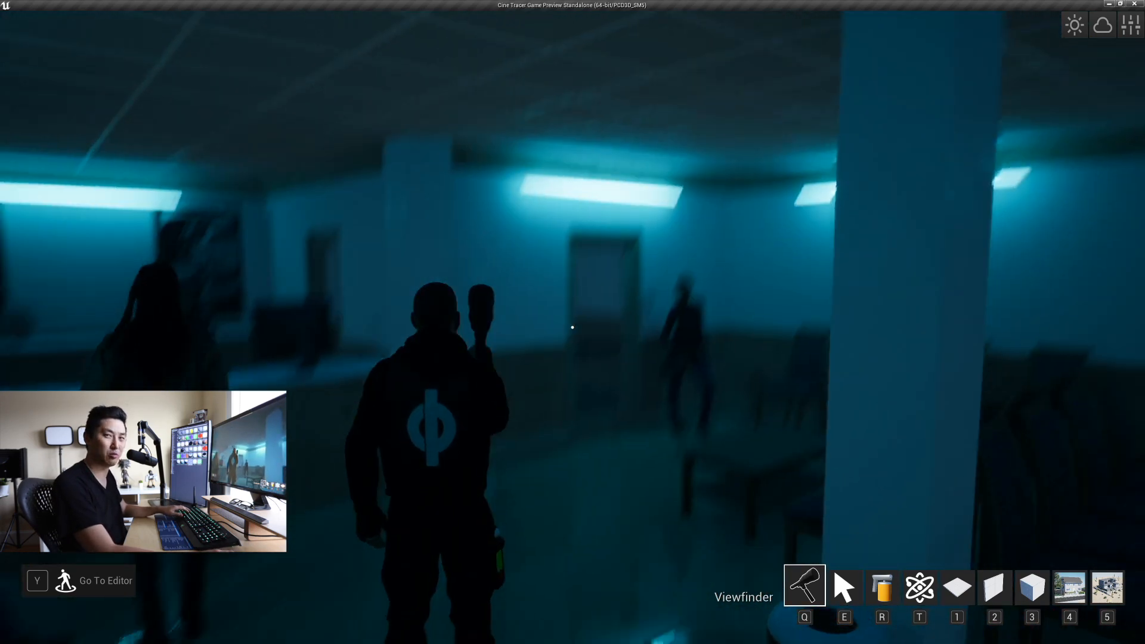
pyautogui.press('s')
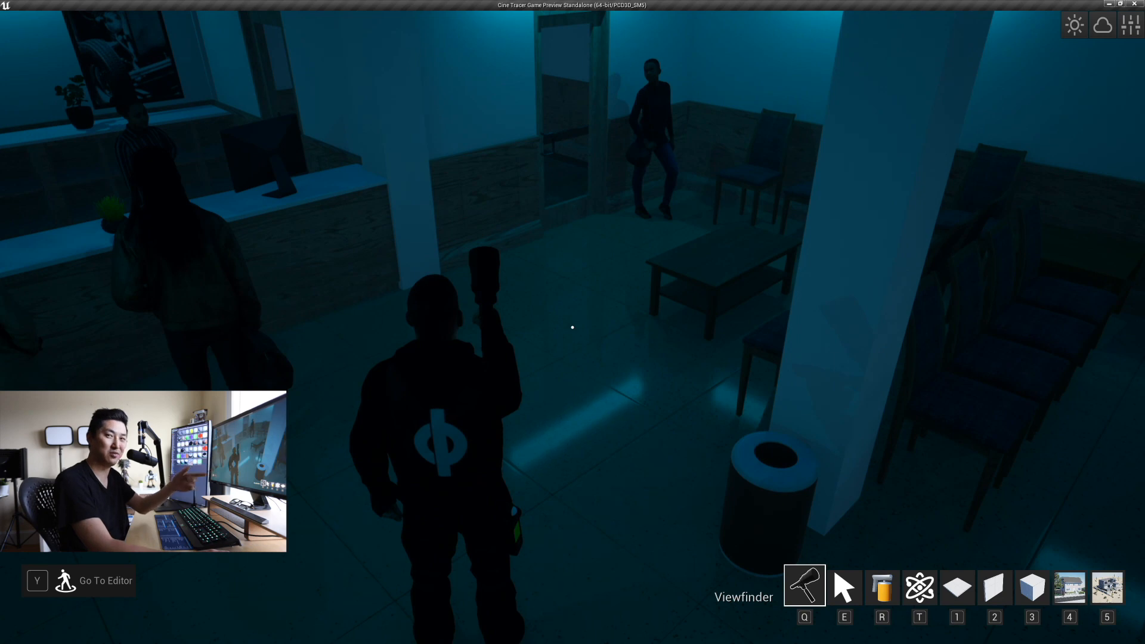
pyautogui.press('s')
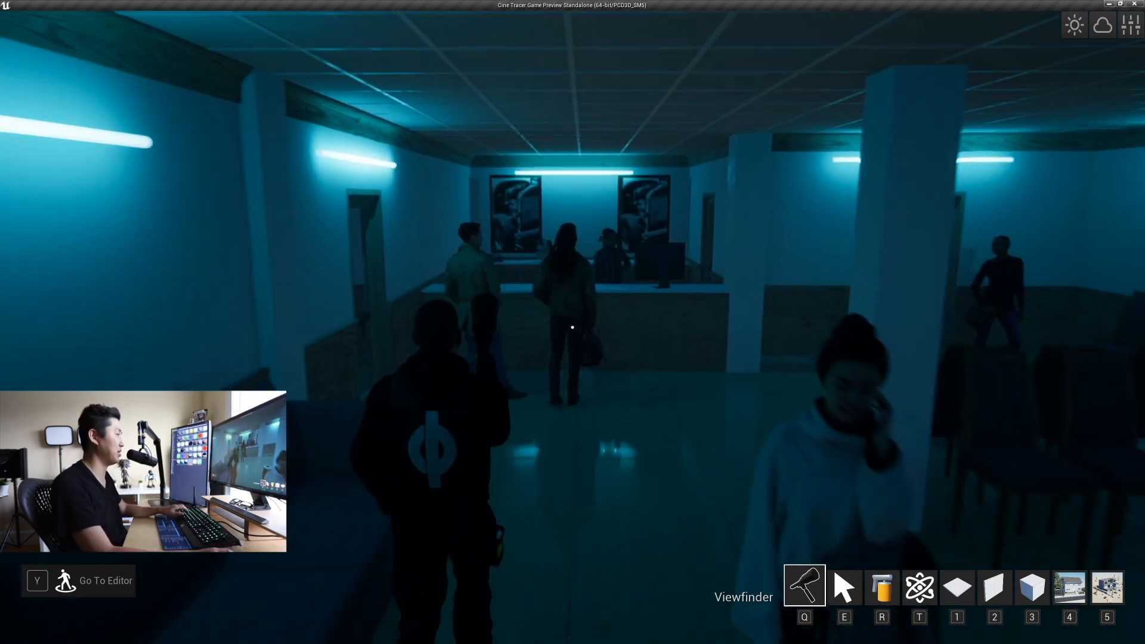
pyautogui.press('s')
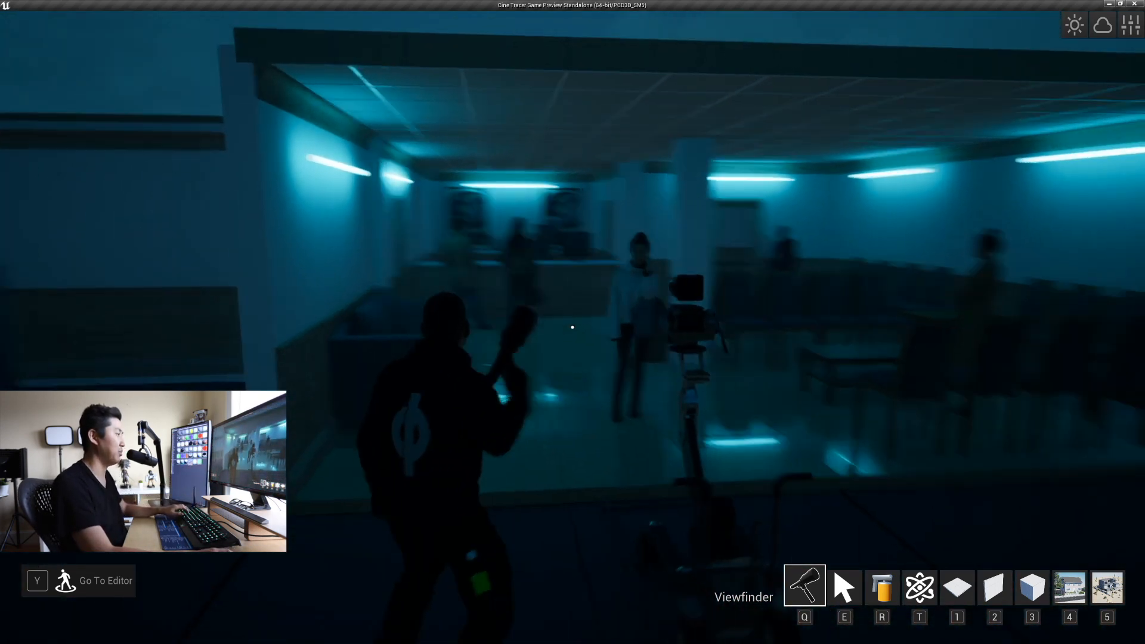
pyautogui.press('a')
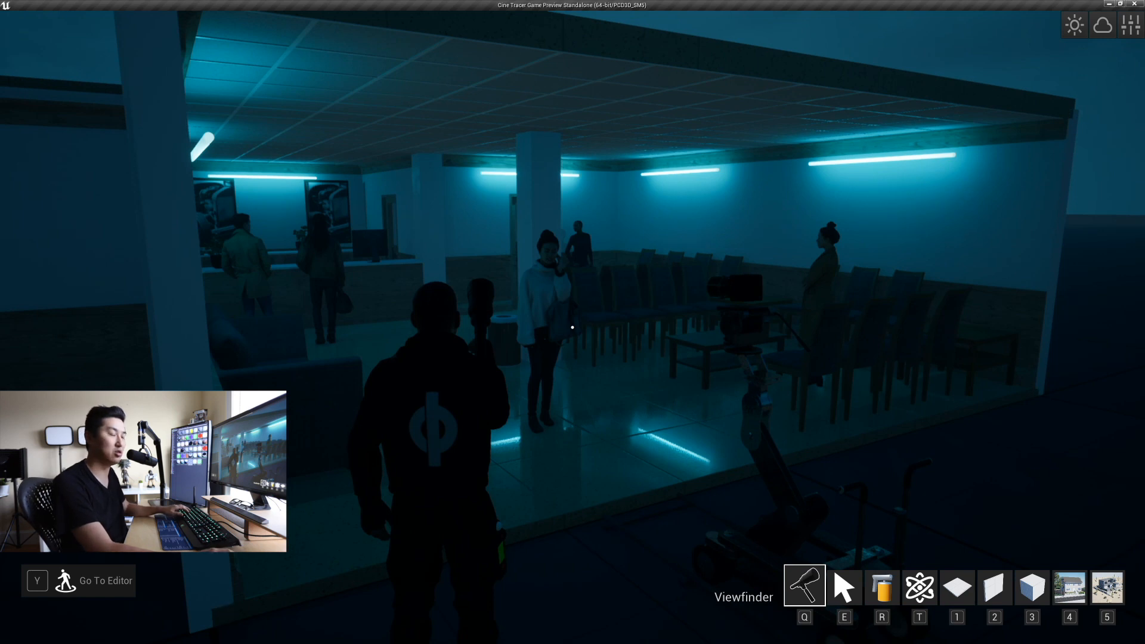
pyautogui.press('d')
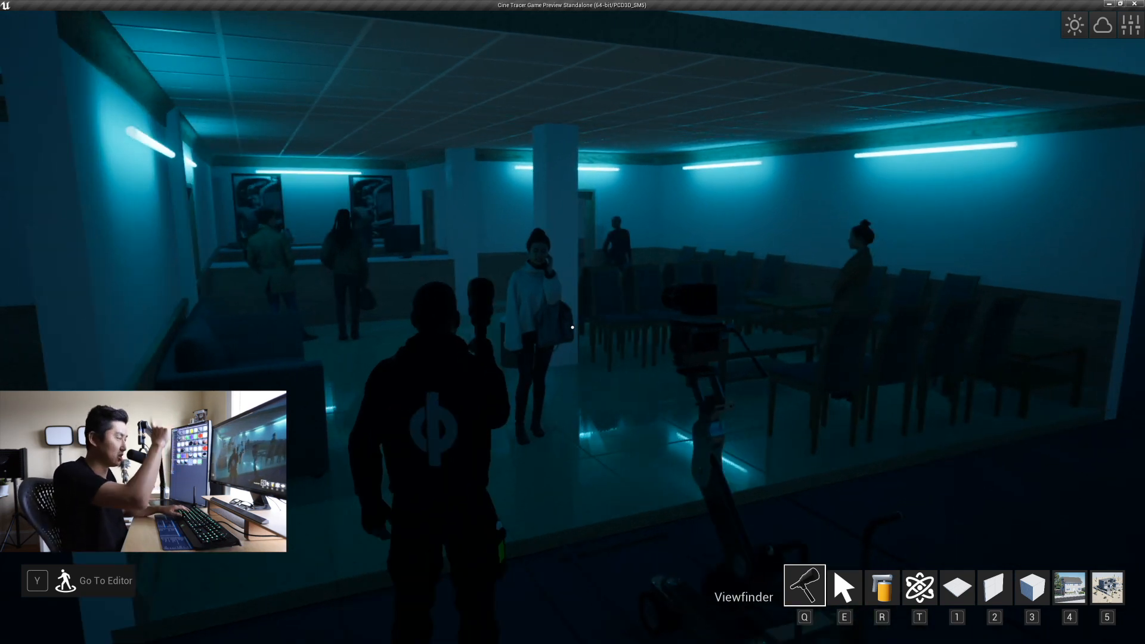
# Step: Add a Frame Light 4x4 at the room's open front beside the sofa wall, turned toward the woman on the phone, and raise it
pyautogui.press('y')
pyautogui.press('Tab')
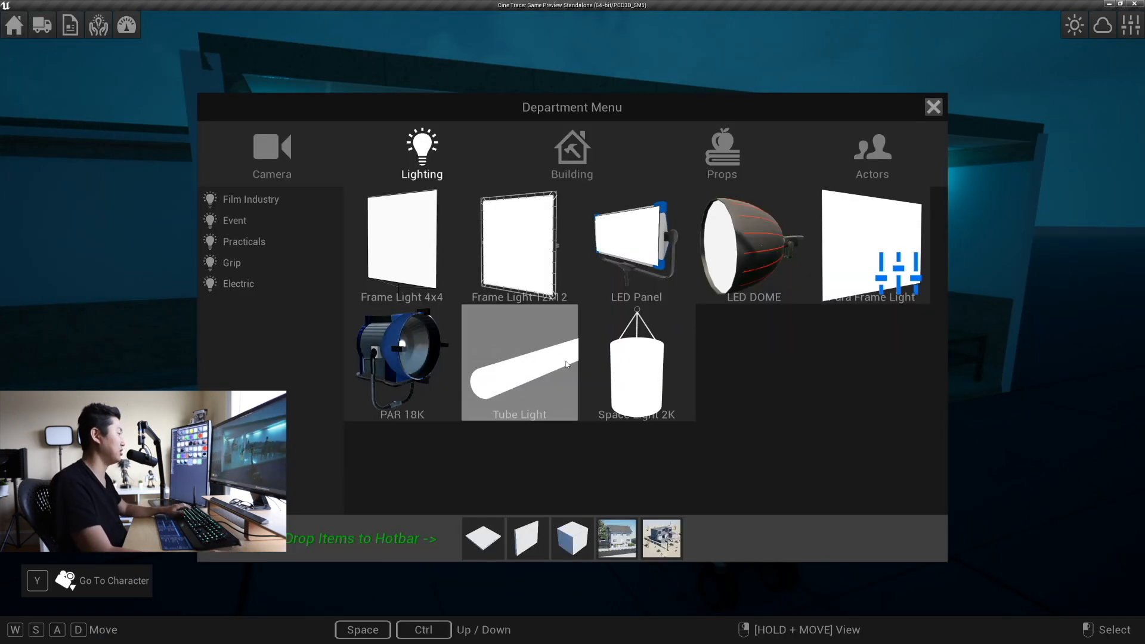
pyautogui.click(403, 257)
pyautogui.press('w')
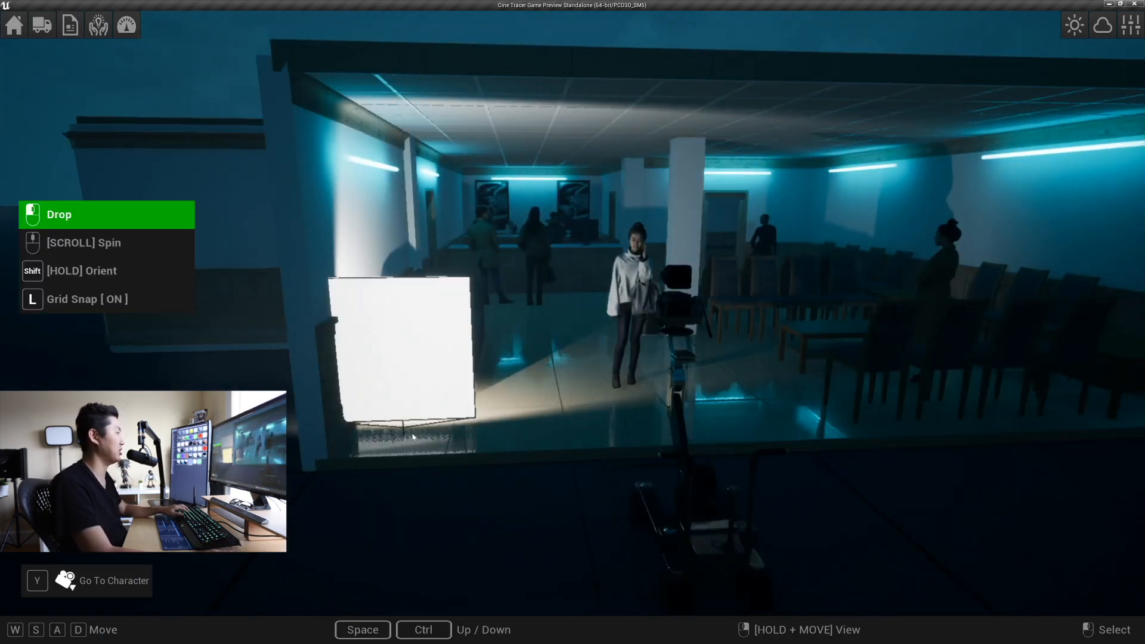
pyautogui.scroll(-5, 394, 442)
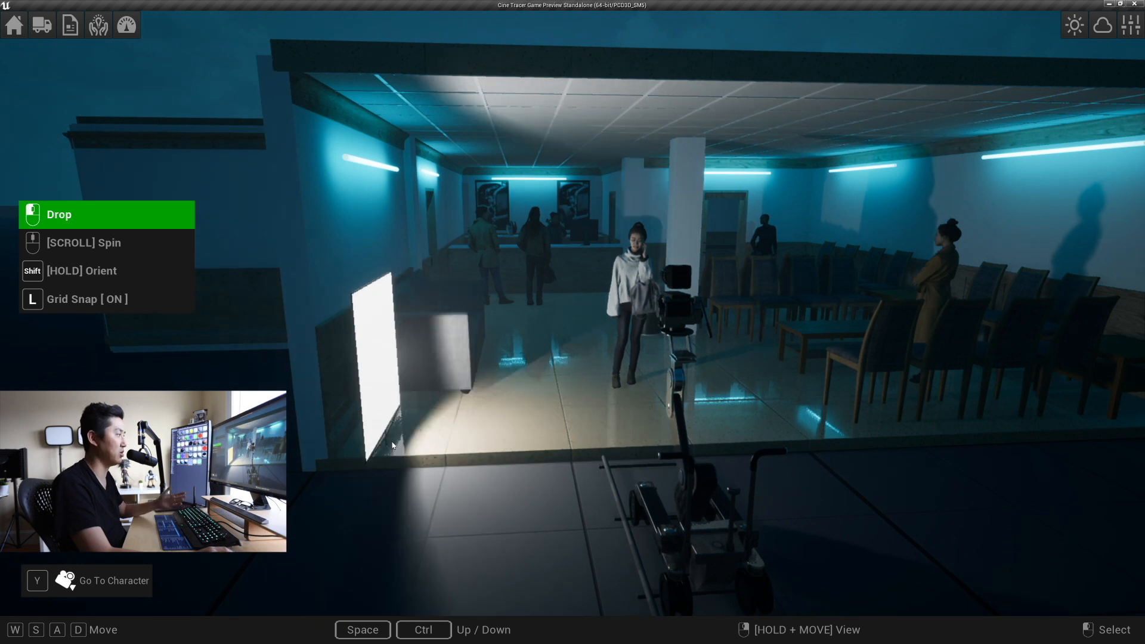
pyautogui.scroll(-3, 376, 445)
pyautogui.click(373, 443)
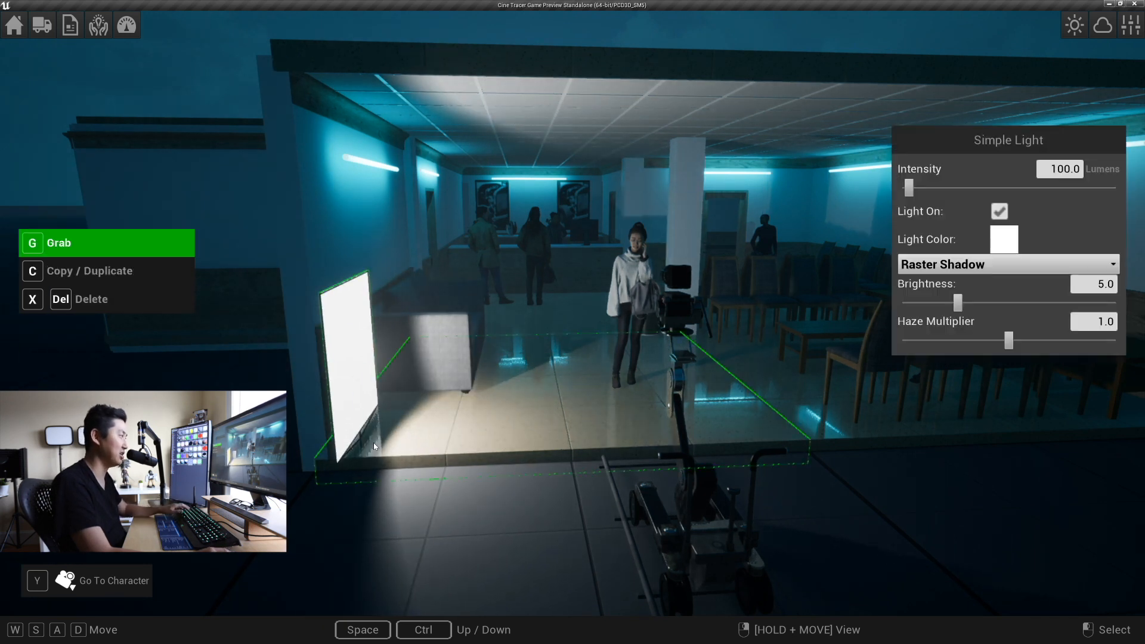
pyautogui.moveTo(362, 368); pyautogui.dragTo(358, 258)
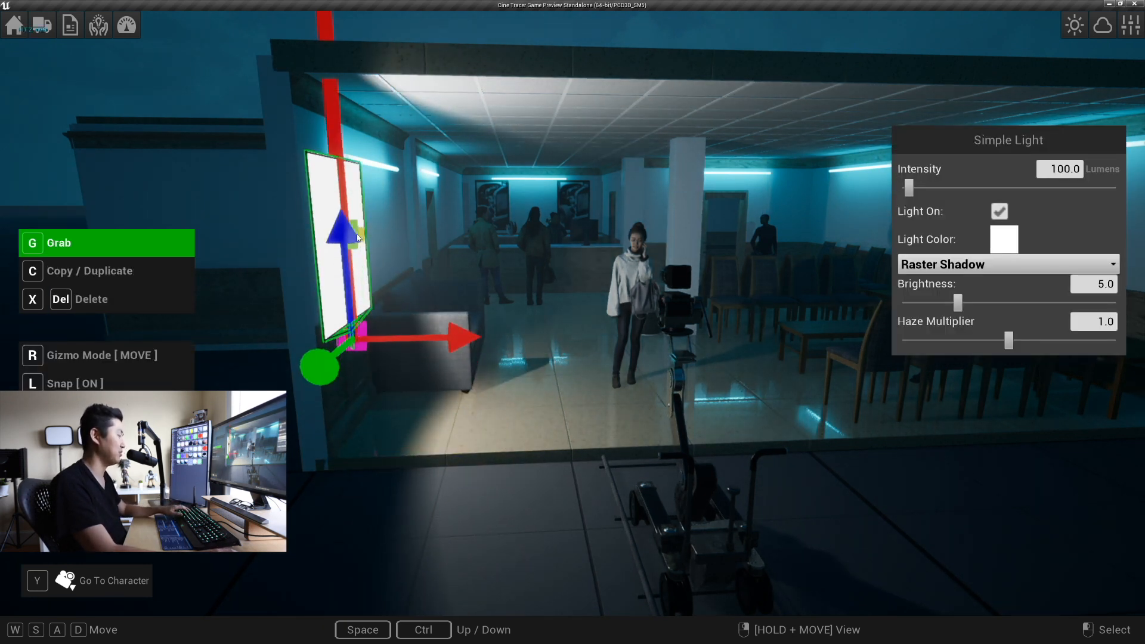
# Step: Set the frame light's colour to a pale cyan with hue 187.54 and saturation 0.52
pyautogui.press('w')
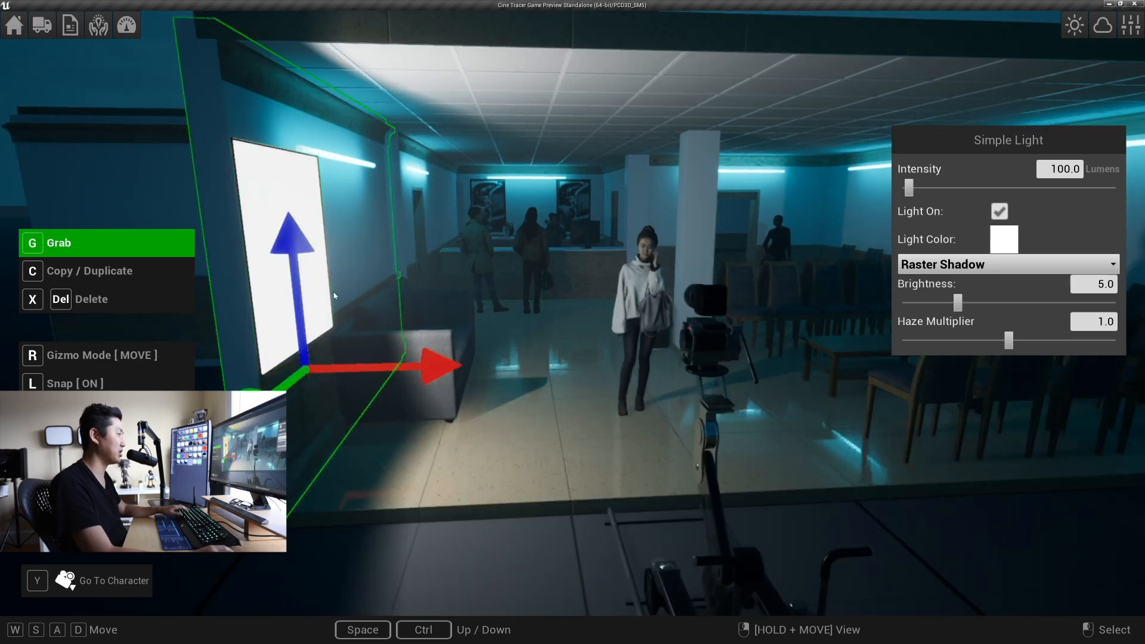
pyautogui.press('w')
pyautogui.moveTo(544, 263); pyautogui.dragTo(466, 256, button='right')
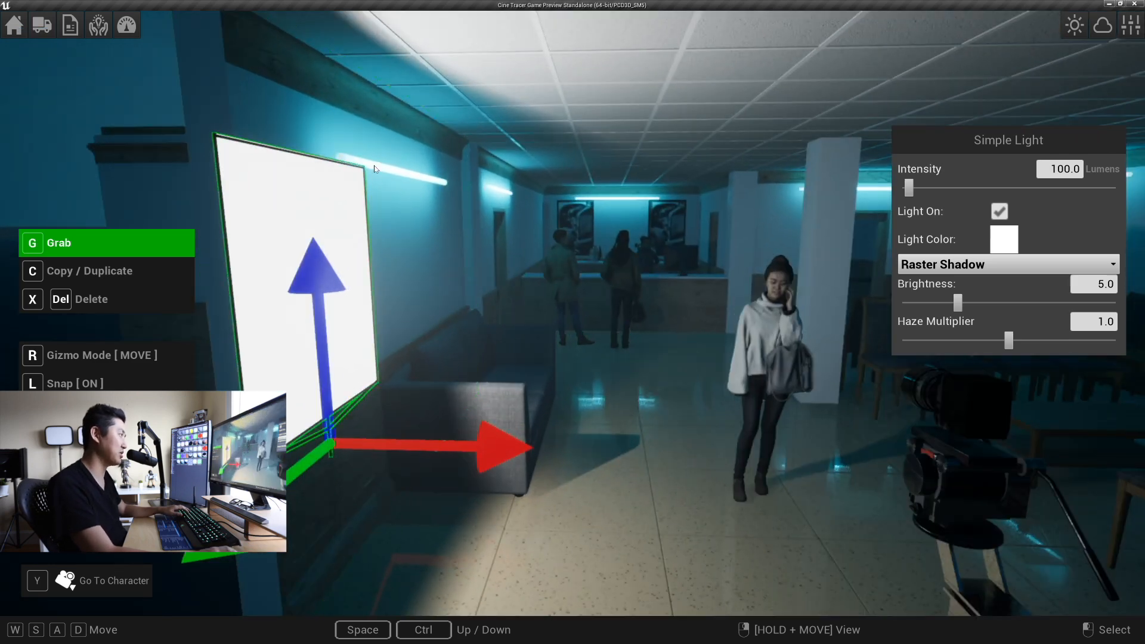
pyautogui.click(1007, 245)
pyautogui.click(762, 240)
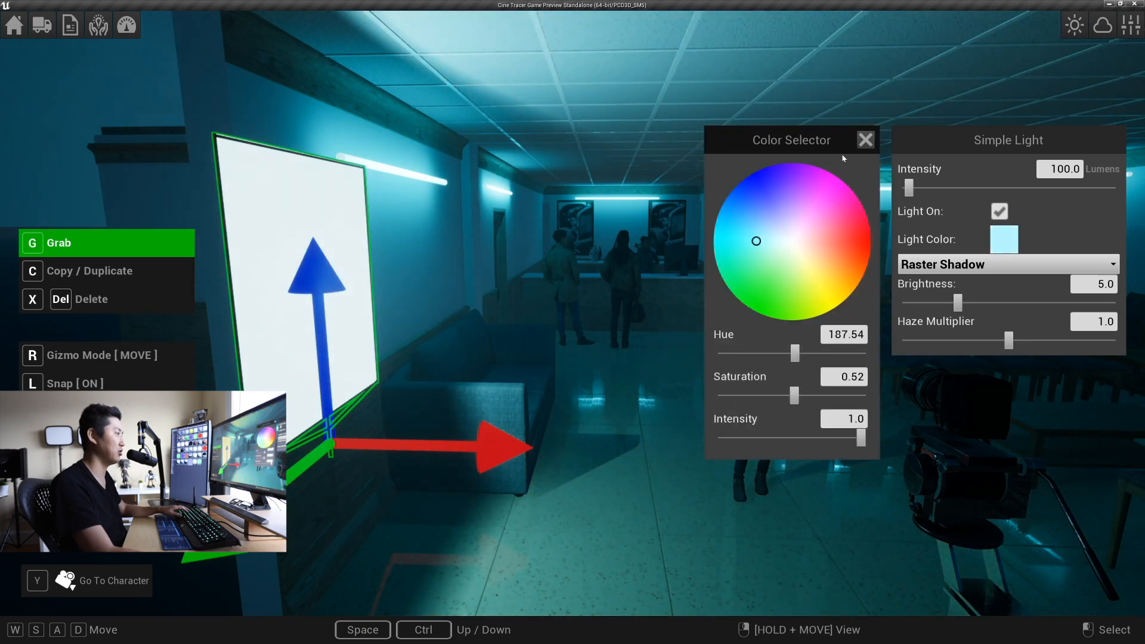
pyautogui.click(866, 139)
# Step: Switch the frame light to Ray Traced Shadow and raise its intensity to 386.71 lumens
pyautogui.press('s')
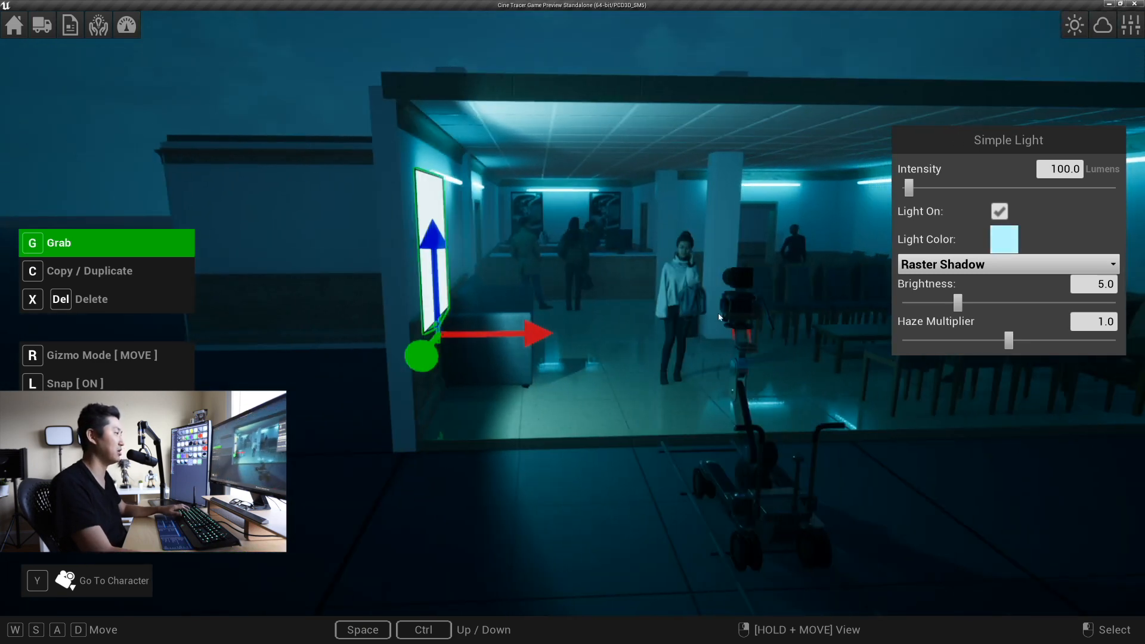
pyautogui.click(926, 266)
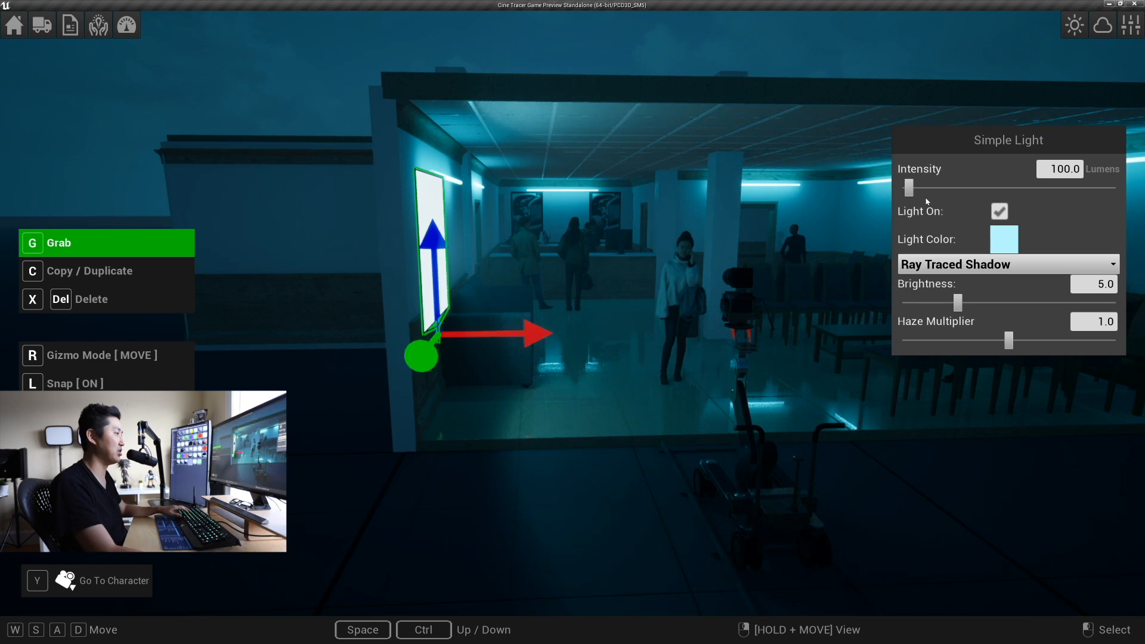
pyautogui.moveTo(910, 190); pyautogui.dragTo(914, 190)
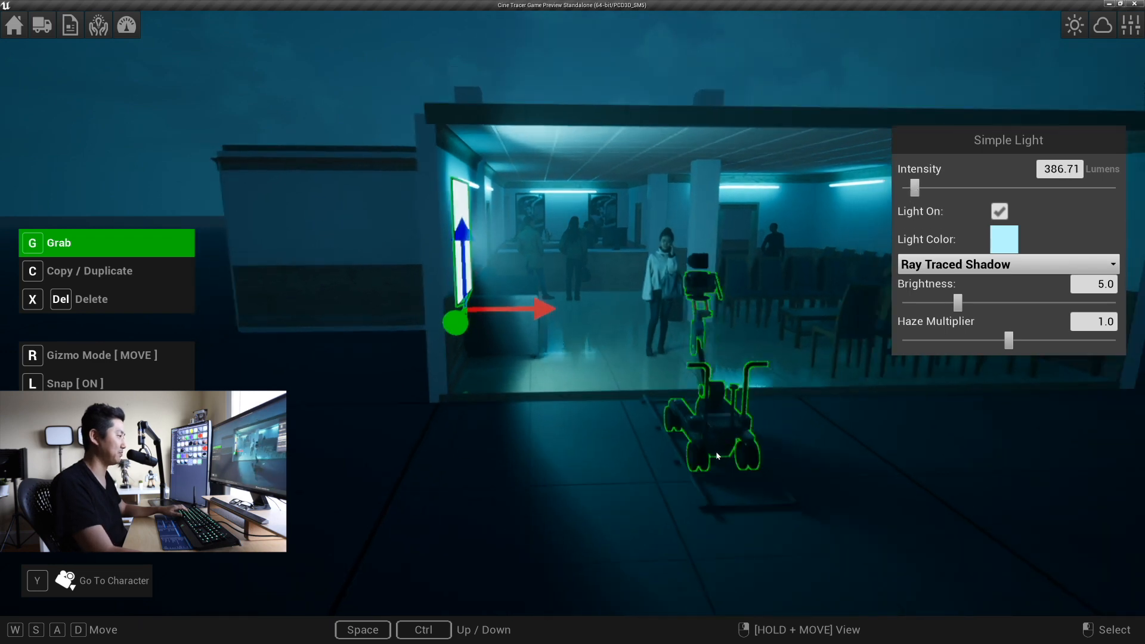
# Step: Enter the dolly camera as the character, push in to dolly position 120 on the woman and capture the frame to storyboards
pyautogui.click(717, 449)
pyautogui.press('y')
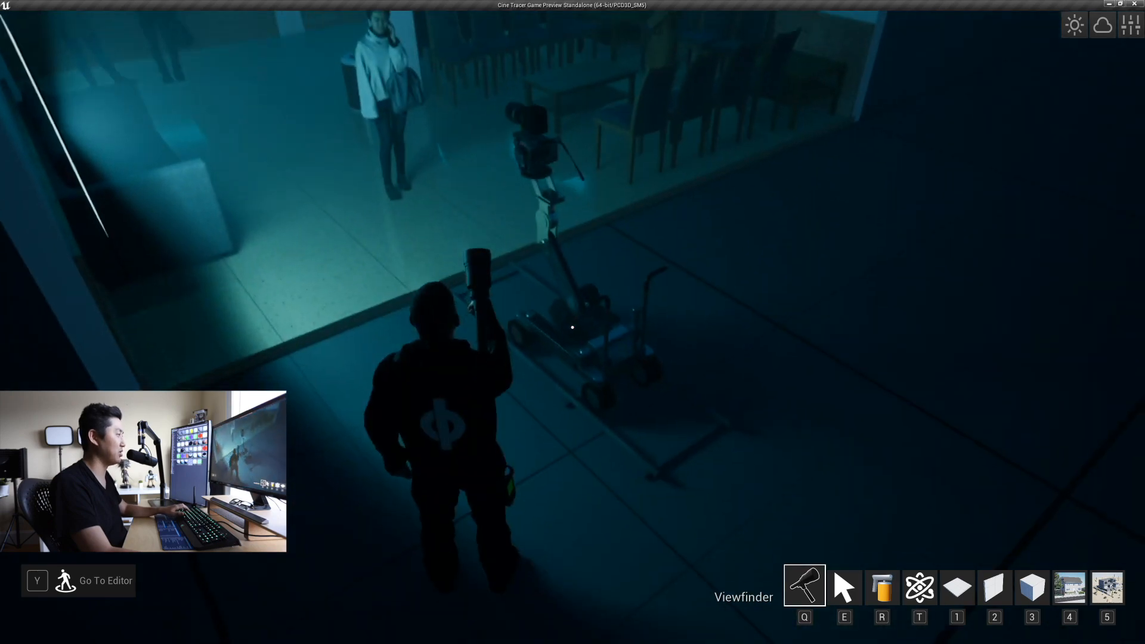
pyautogui.press('e')
pyautogui.press('f')
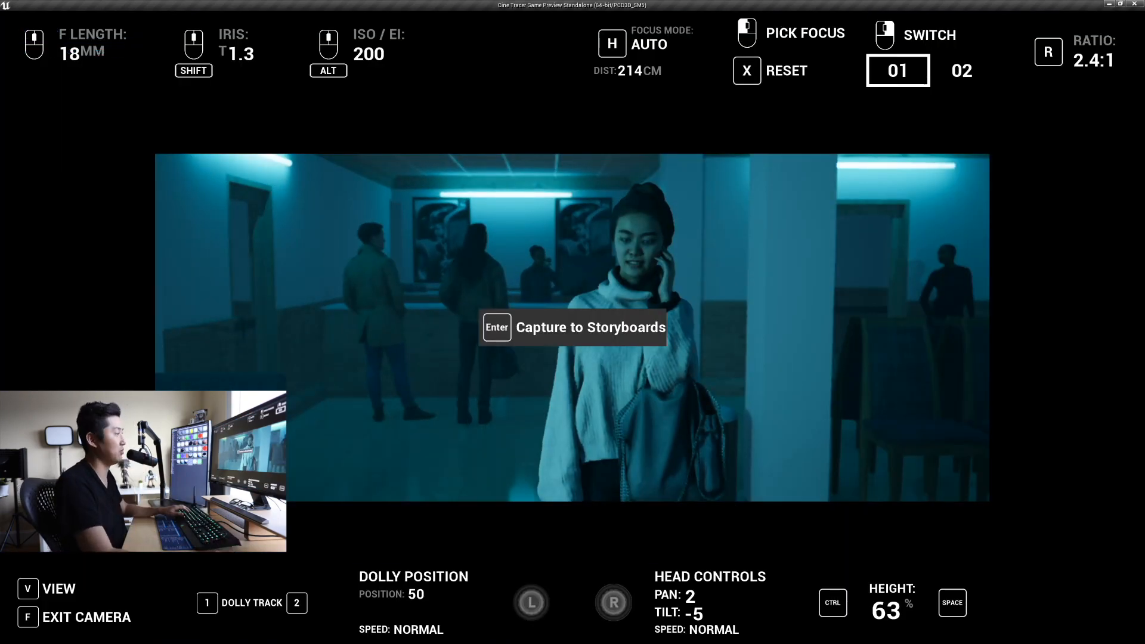
pyautogui.press('w')
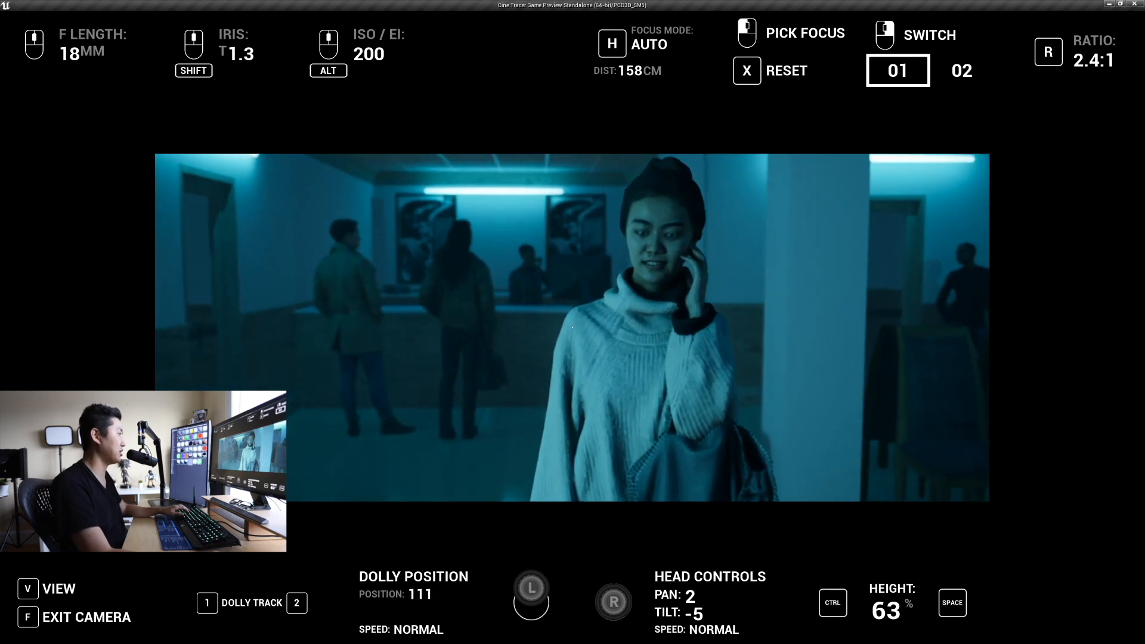
pyautogui.press('w')
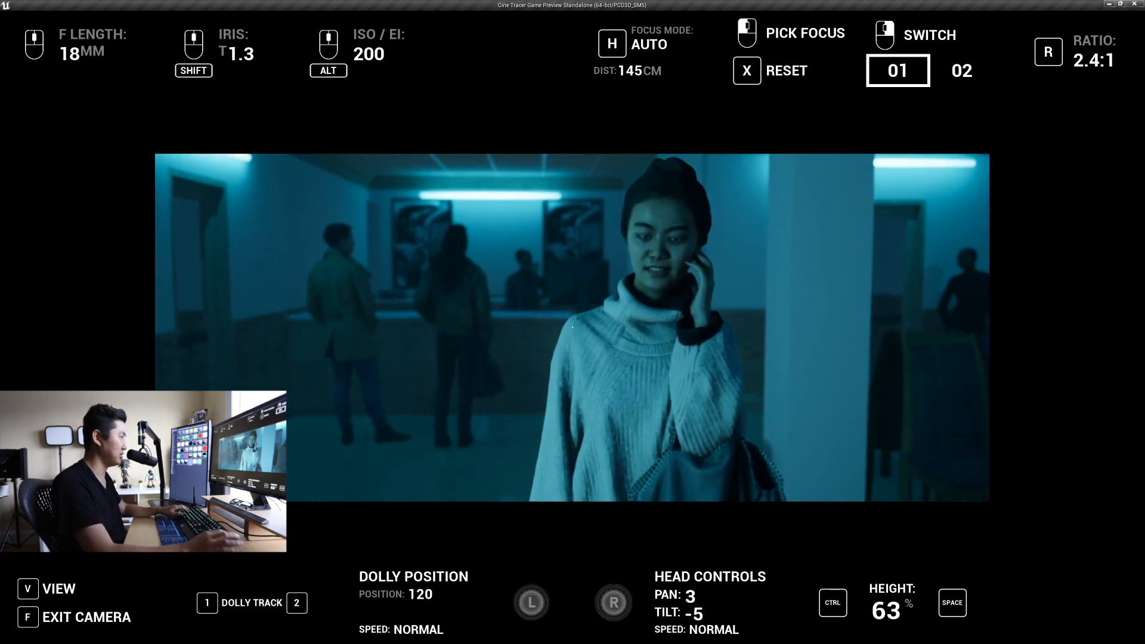
pyautogui.press('s')
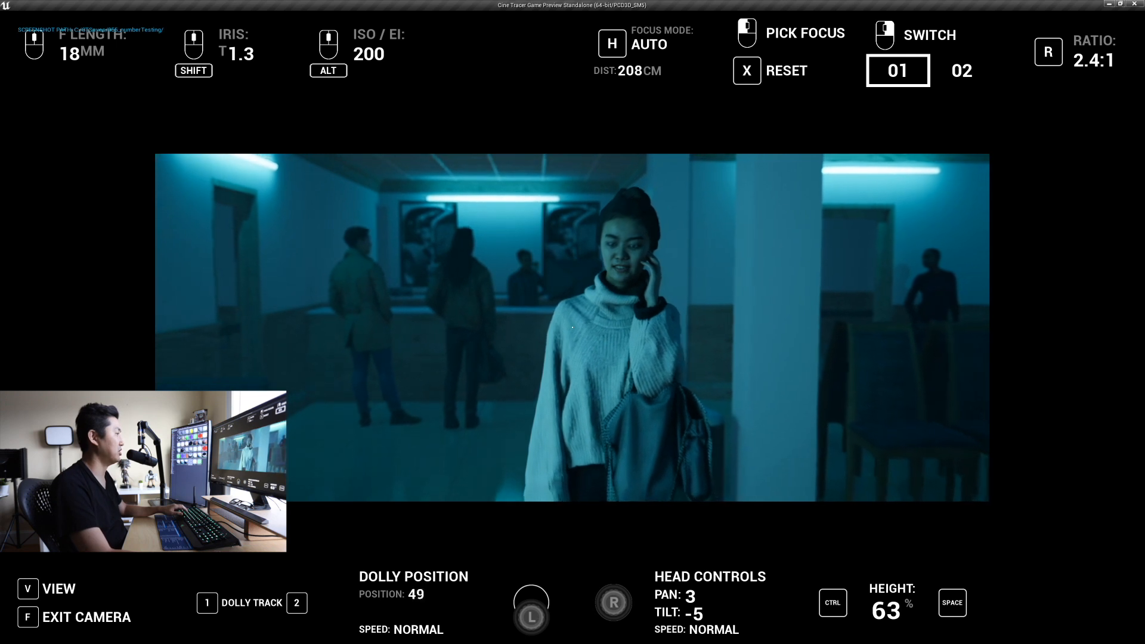
# Step: Lower the camera to 45% height, capture a wider dolly shot of the woman to storyboards, and leave the camera
pyautogui.press('s')
pyautogui.press('ctrl')
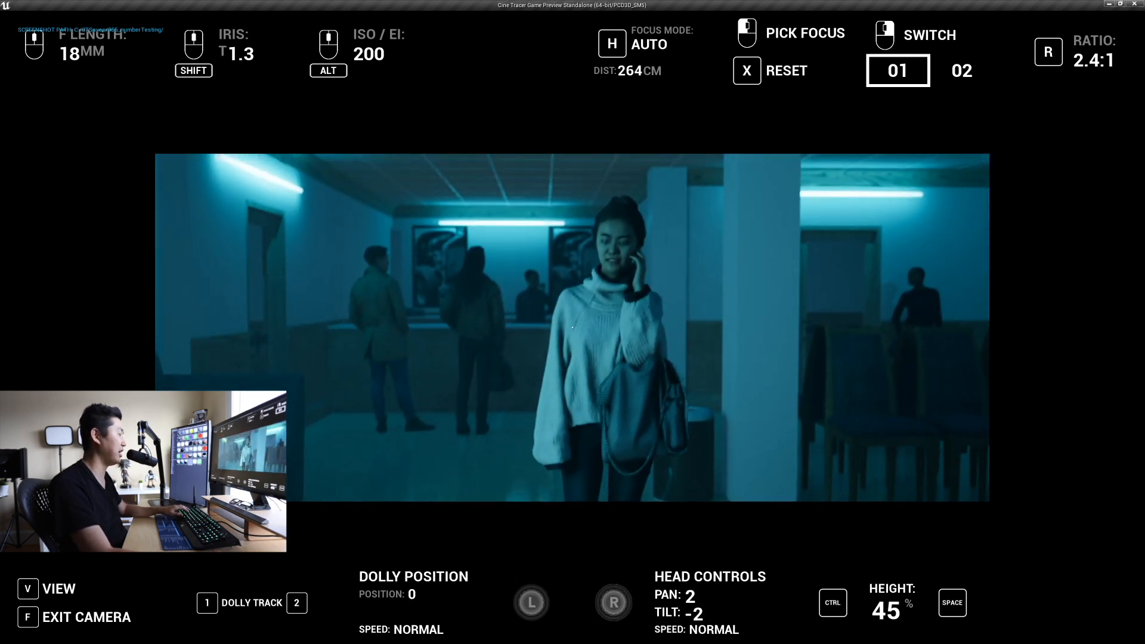
pyautogui.press('w')
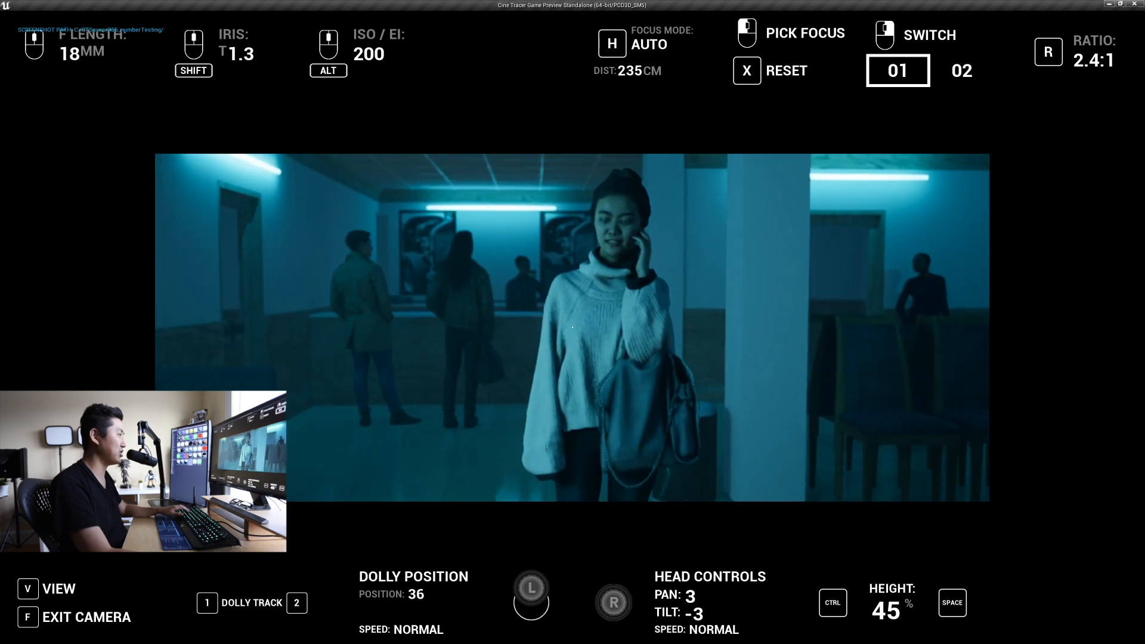
pyautogui.press('s')
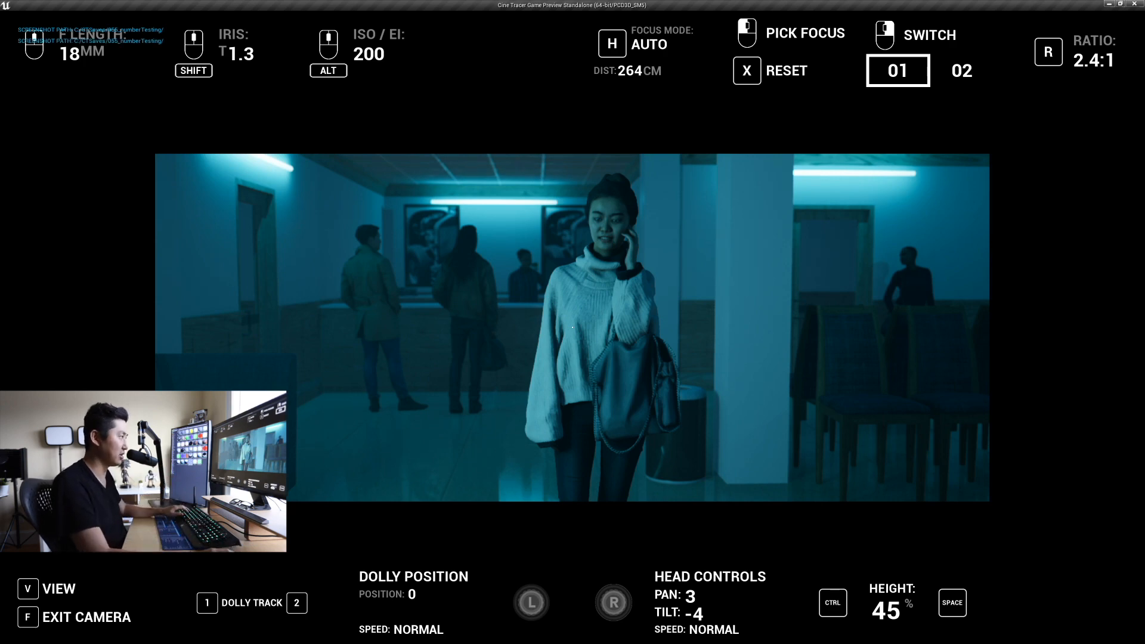
pyautogui.press('f')
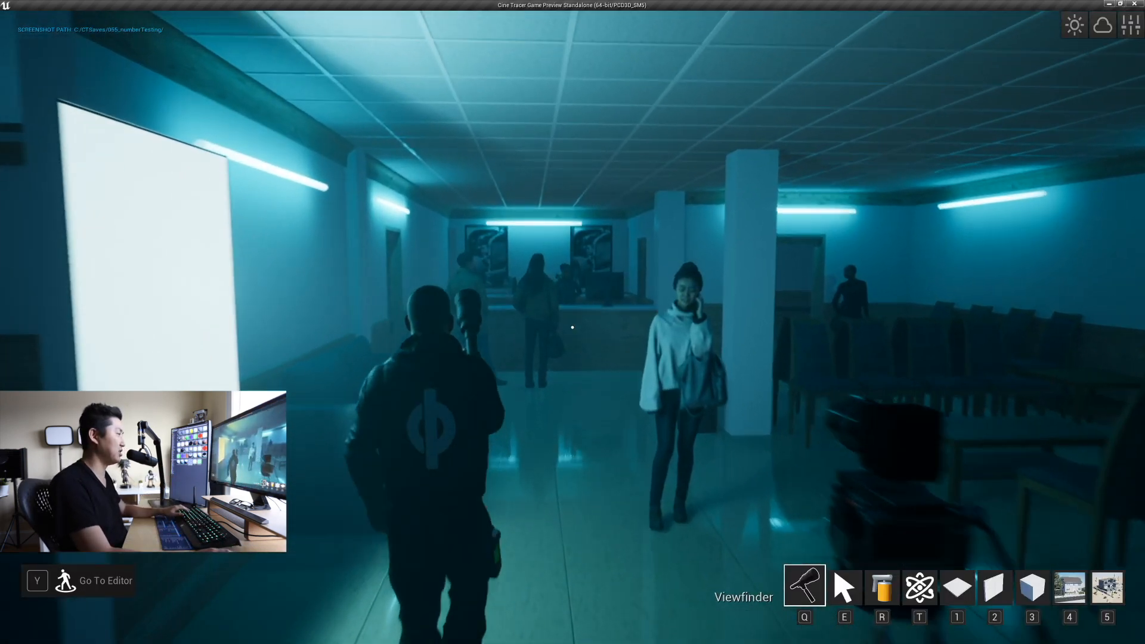
pyautogui.press('s')
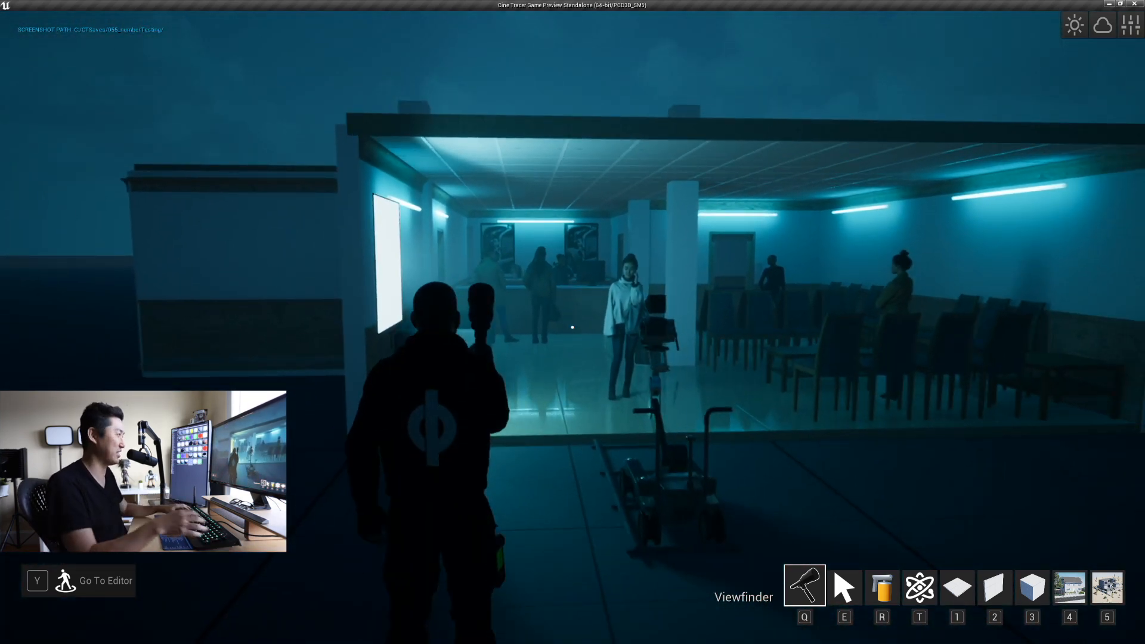
# Step: Return to the editor and delete the frame light and the two tube lights along the wall on its side of the room
pyautogui.press('y')
pyautogui.press('w')
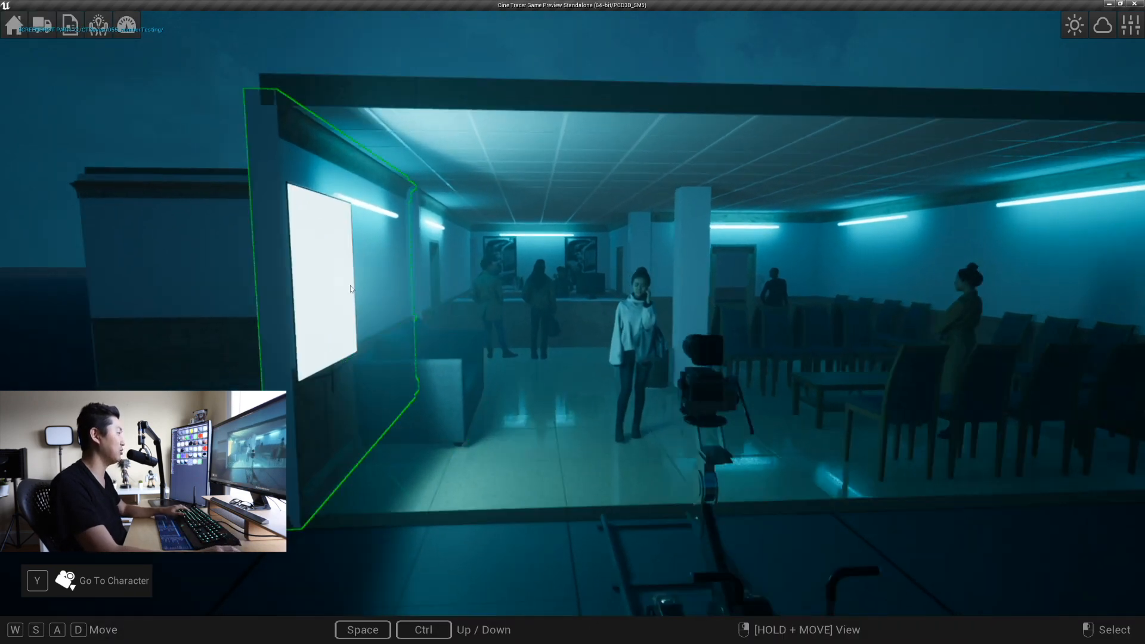
pyautogui.click(351, 289)
pyautogui.press('Delete')
pyautogui.click(372, 207)
pyautogui.press('Delete')
pyautogui.press('w')
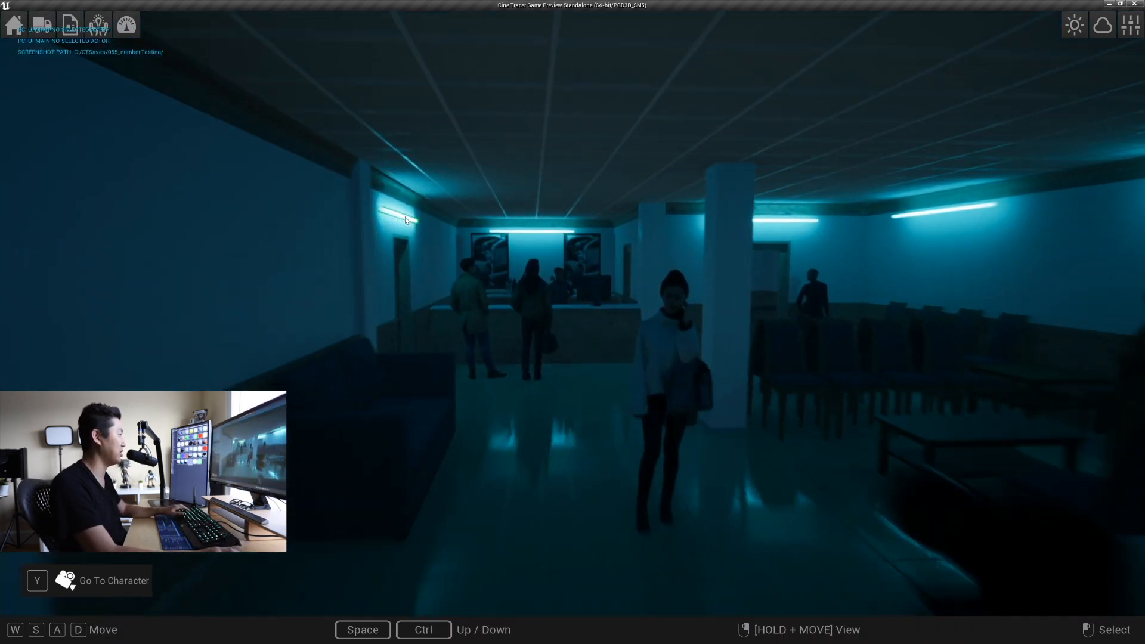
pyautogui.click(406, 220)
pyautogui.press('Delete')
# Step: Delete the tube light above the reception posters and the one above the far doorway
pyautogui.press('w')
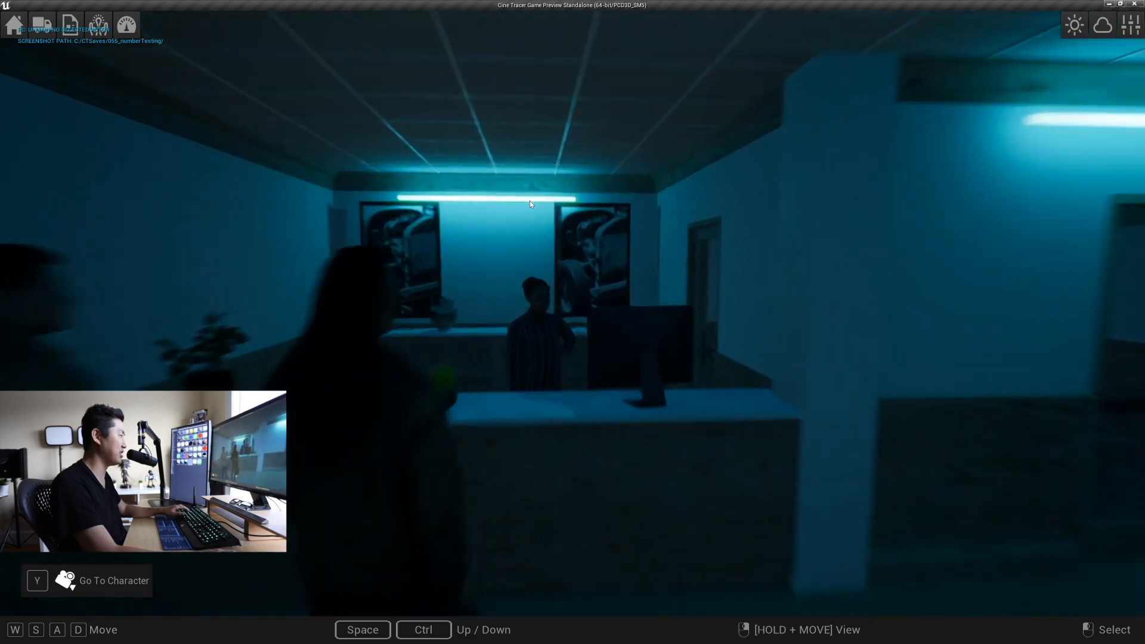
pyautogui.click(532, 200)
pyautogui.press('Delete')
pyautogui.press('w')
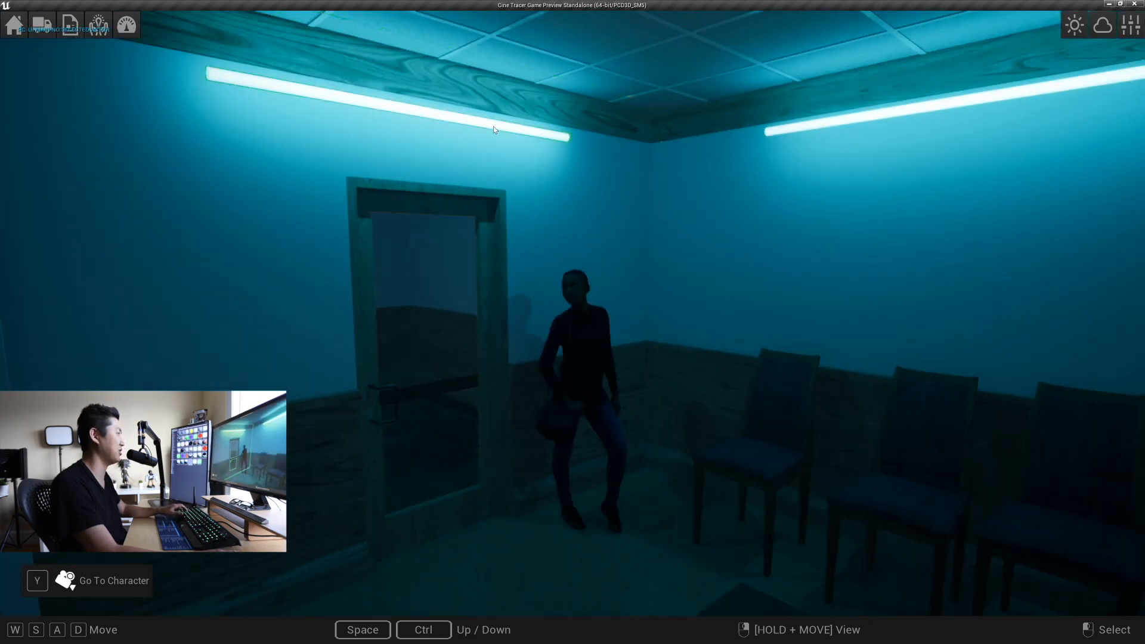
pyautogui.click(494, 130)
pyautogui.press('Delete')
# Step: Delete the remaining tube lights on the long wall behind the waiting-room chairs
pyautogui.moveTo(494, 130); pyautogui.dragTo(582, 147, button='right')
pyautogui.click(582, 147)
pyautogui.press('Delete')
pyautogui.press('s')
pyautogui.moveTo(620, 221); pyautogui.dragTo(665, 196, button='right')
pyautogui.press('w')
pyautogui.click(716, 184)
pyautogui.press('Delete')
pyautogui.press('s')
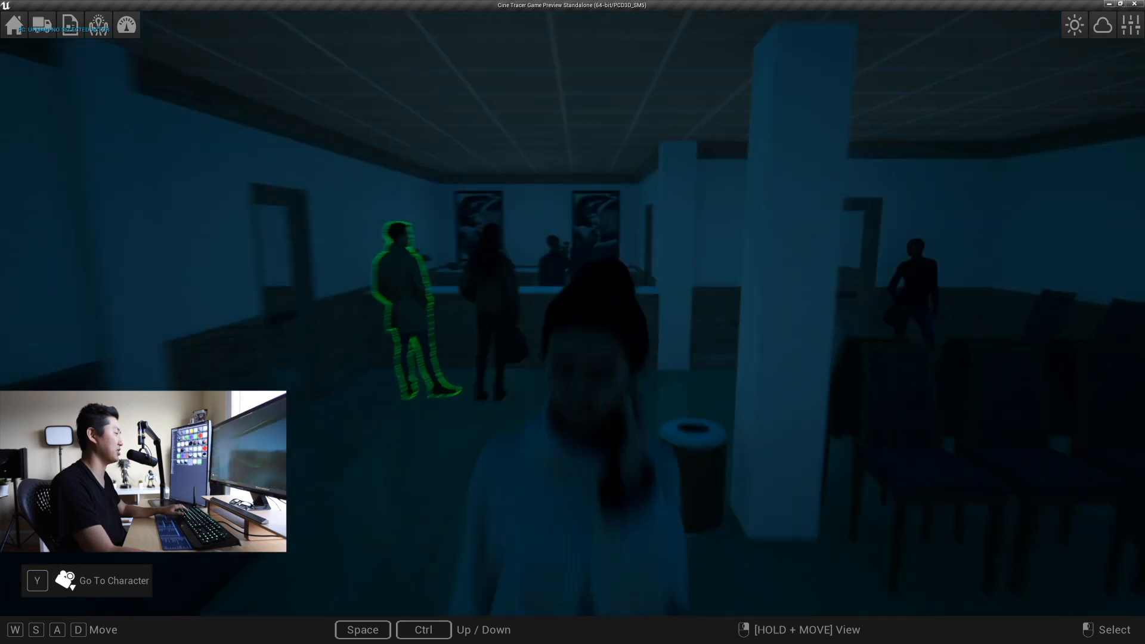
# Step: Place a Practicals tripod floor lamp and a matching tripod desk lamp on the ground outside the building
pyautogui.press('Tab')
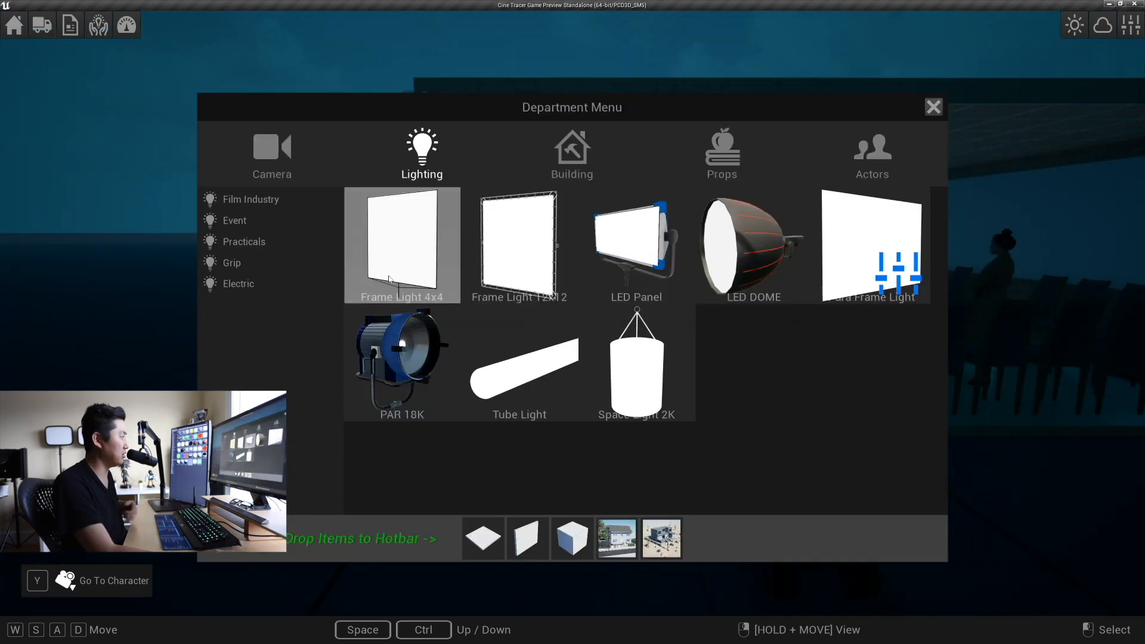
pyautogui.click(266, 240)
pyautogui.click(519, 250)
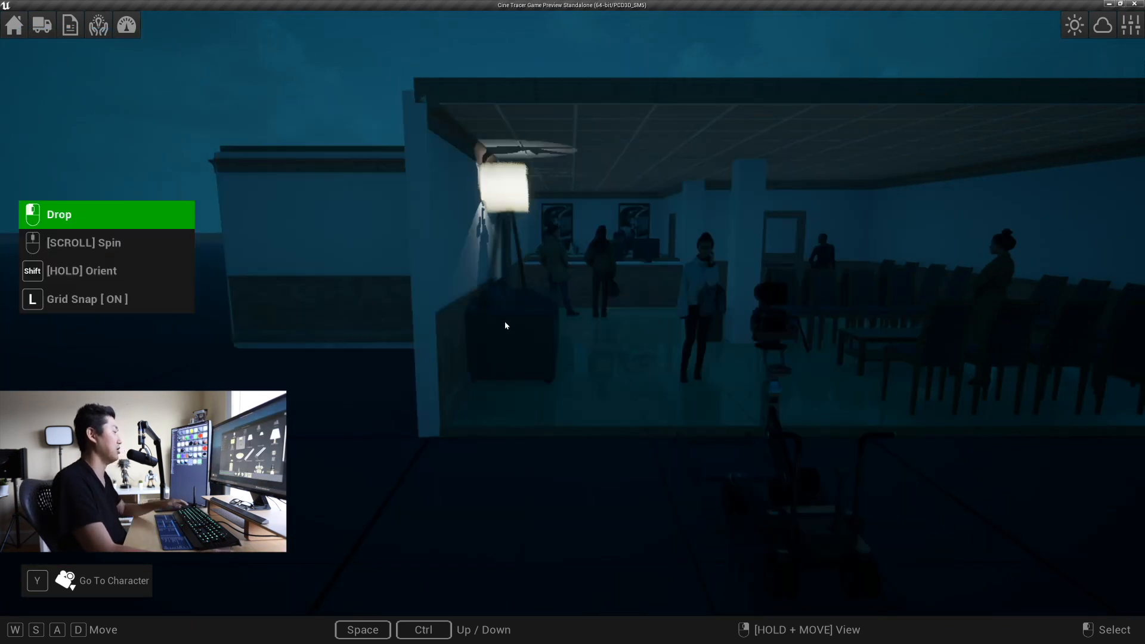
pyautogui.click(314, 518)
pyautogui.press('Tab')
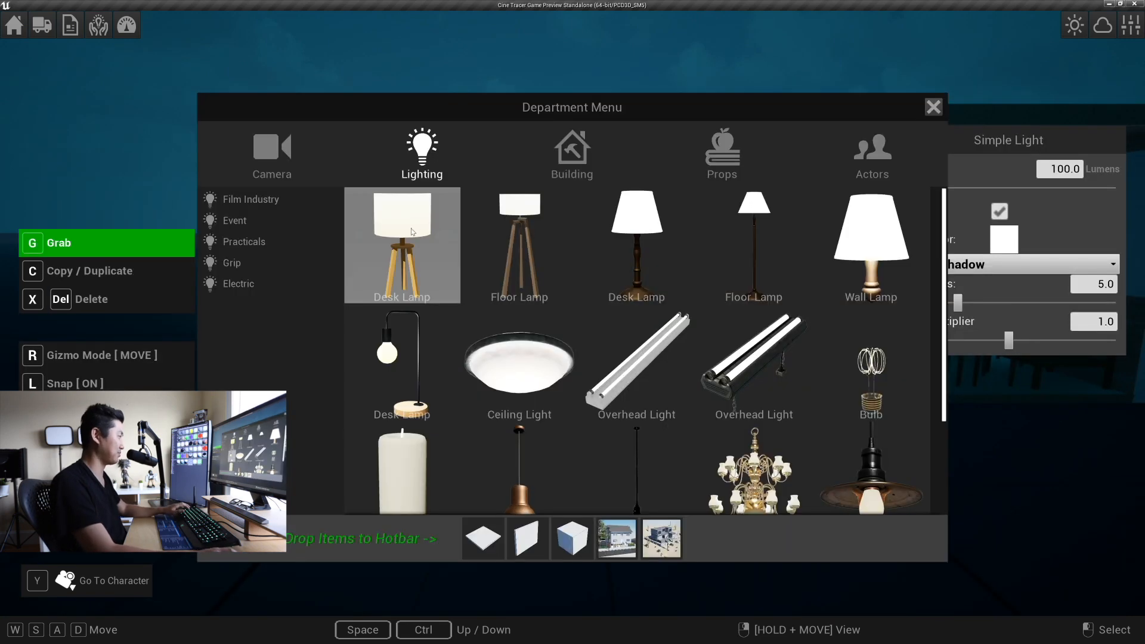
pyautogui.click(402, 465)
pyautogui.click(420, 430)
# Step: Add a wall lamp from the practical lights and drop it on the ground beside the desk lamp
pyautogui.press('Tab')
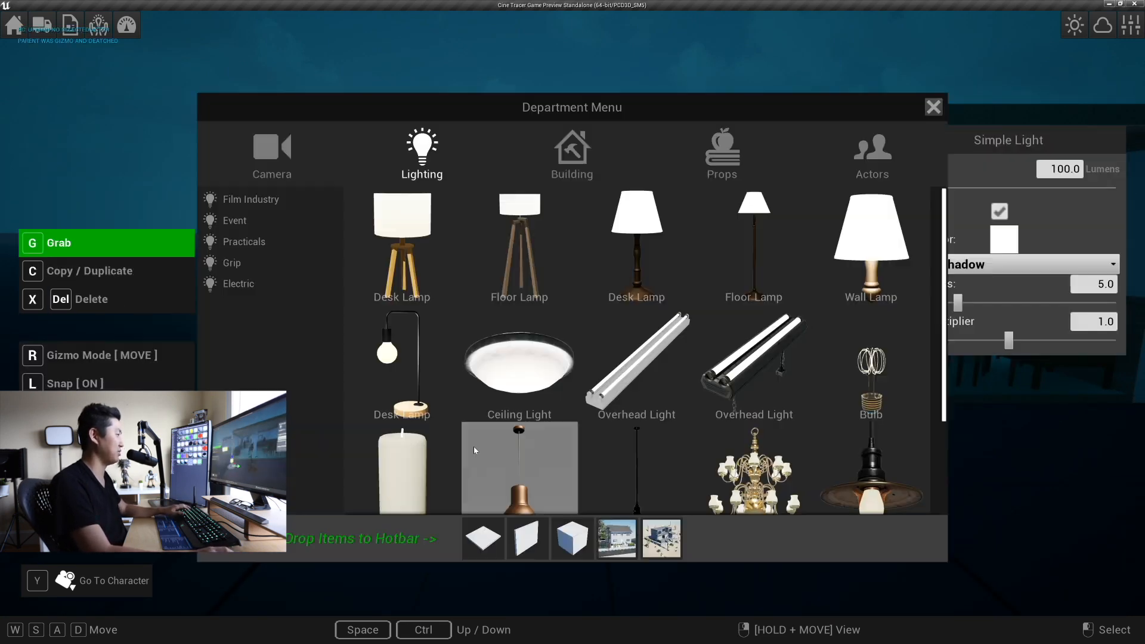
pyautogui.scroll(-2, 632, 370)
pyautogui.scroll(2, 644, 364)
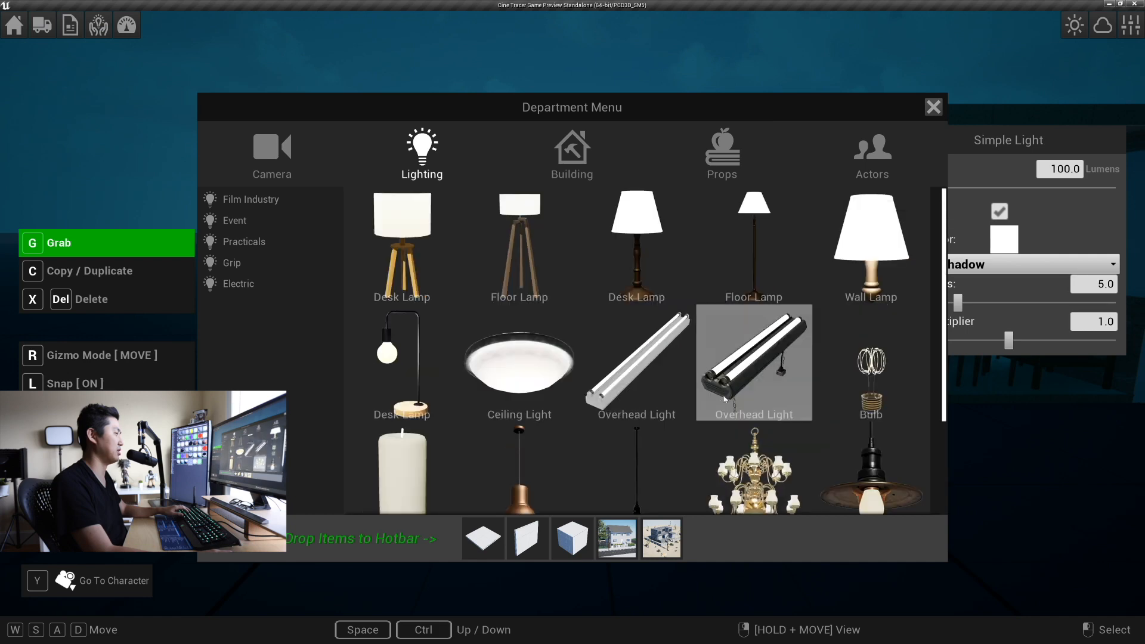
pyautogui.click(850, 263)
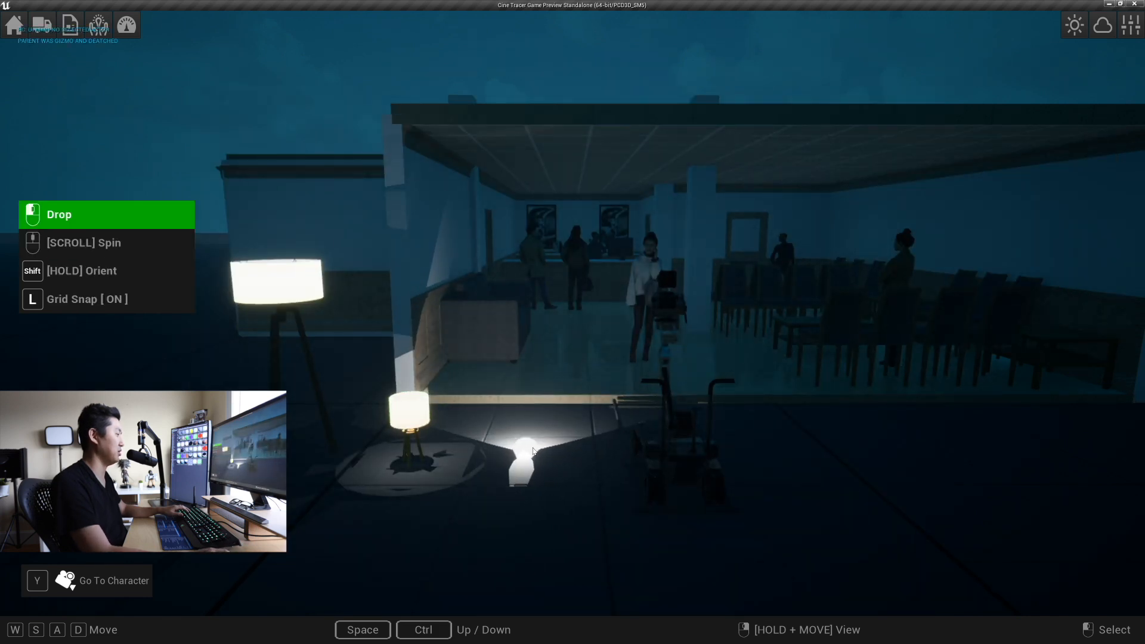
pyautogui.click(533, 452)
# Step: Move the tripod floor lamp from outside onto the waiting-room floor near the standing woman
pyautogui.press('a')
pyautogui.press('w')
pyautogui.click(399, 302)
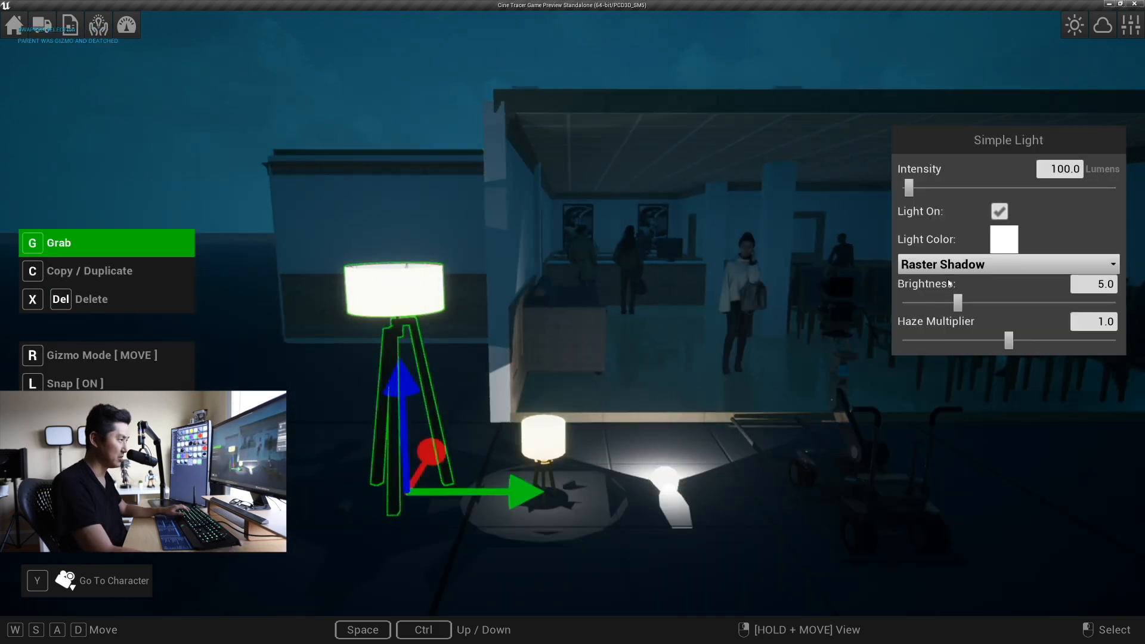
pyautogui.press('g')
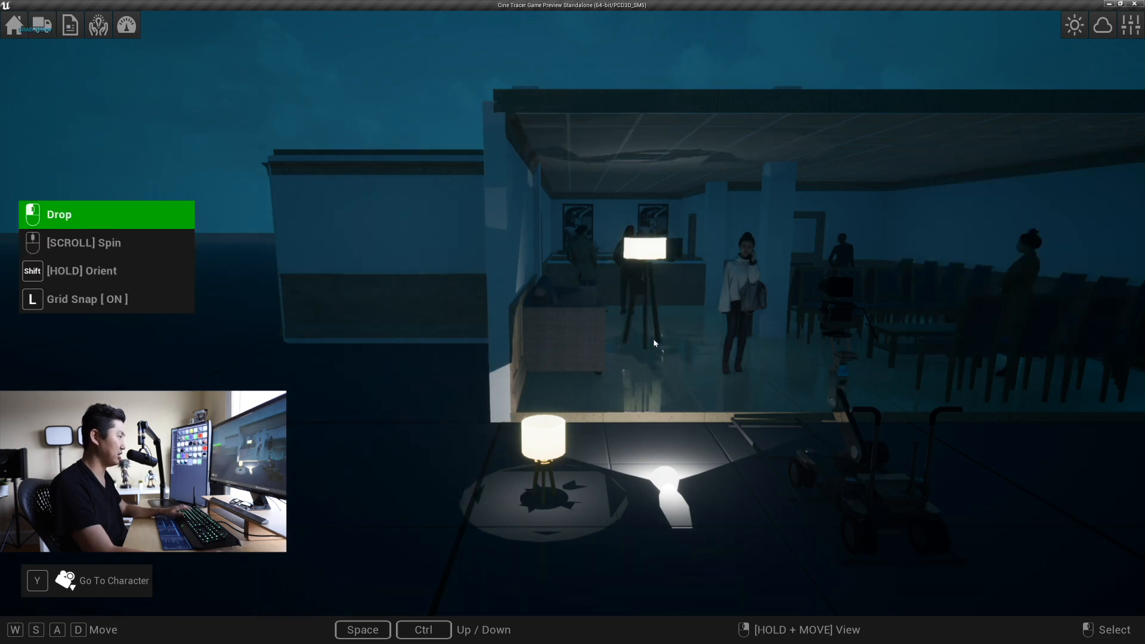
pyautogui.click(667, 337)
# Step: Switch the floor lamp to Ray Traced Shadow and lower its haze multiplier to 0.29
pyautogui.press('w')
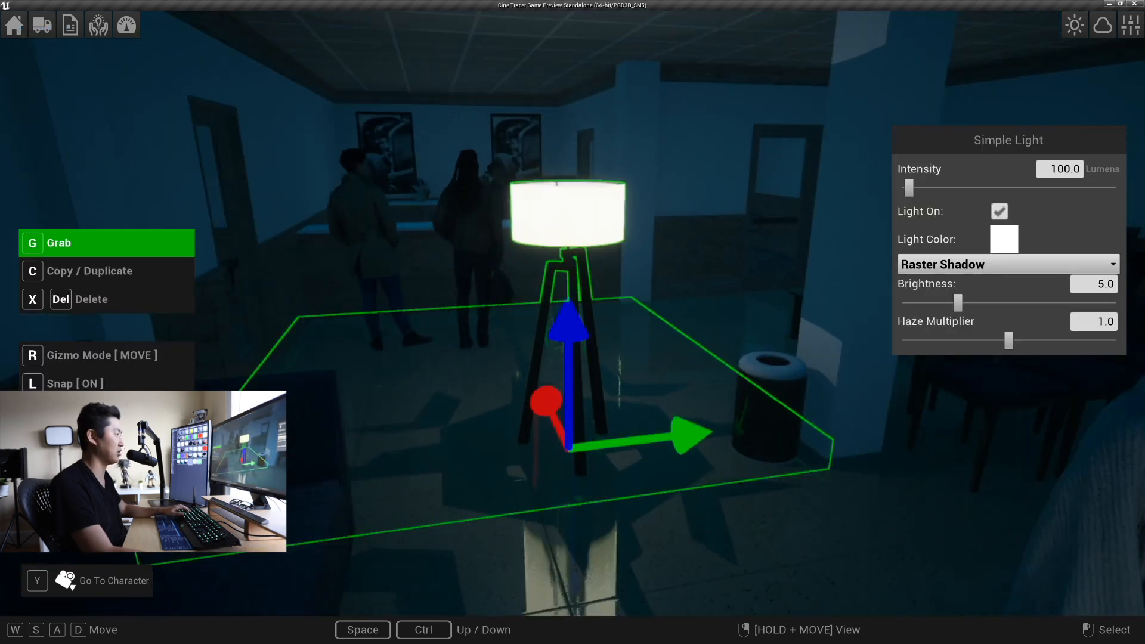
pyautogui.click(943, 265)
pyautogui.click(919, 313)
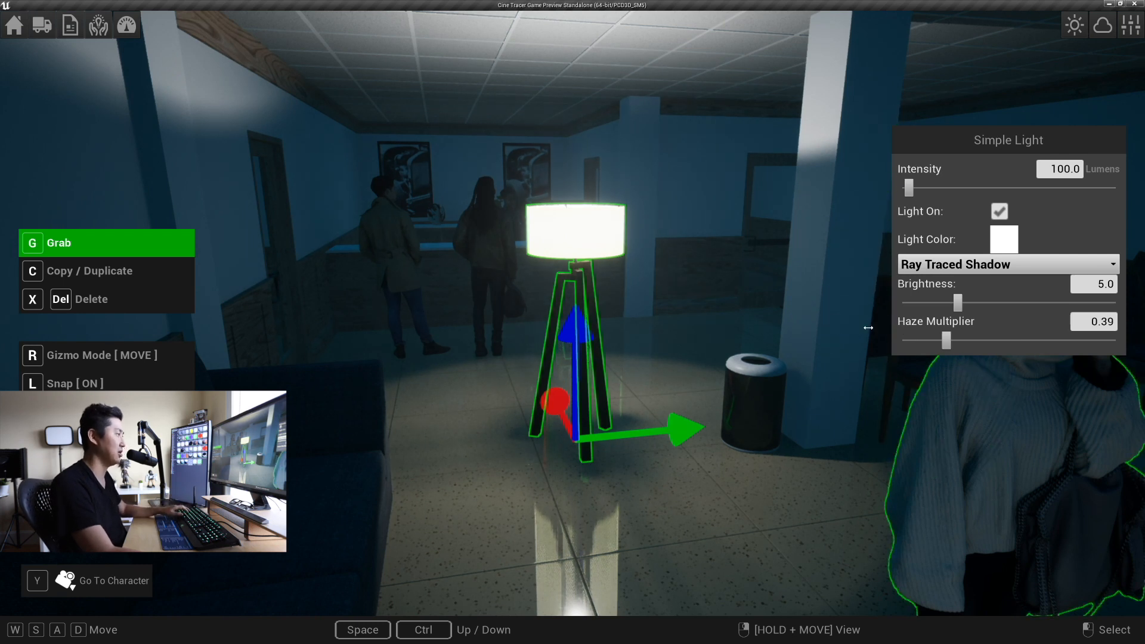
pyautogui.moveTo(868, 328); pyautogui.dragTo(865, 326)
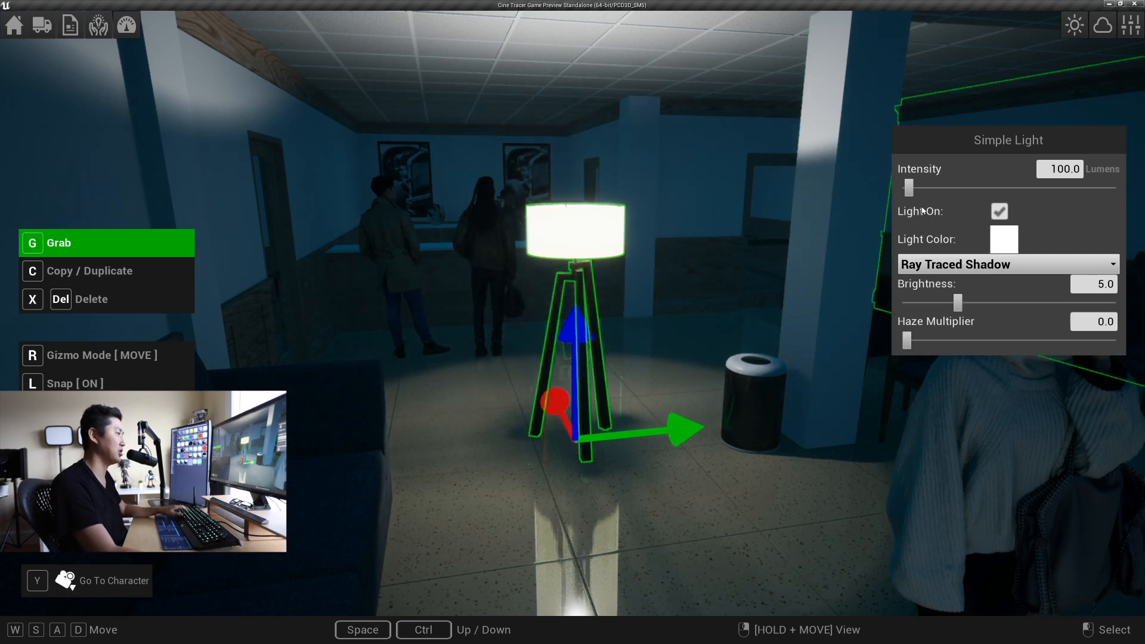
# Step: Set the floor lamp's light colour to a warm tone with hue 32.61 and saturation 0.36
pyautogui.click(1010, 239)
pyautogui.moveTo(821, 260); pyautogui.dragTo(803, 247)
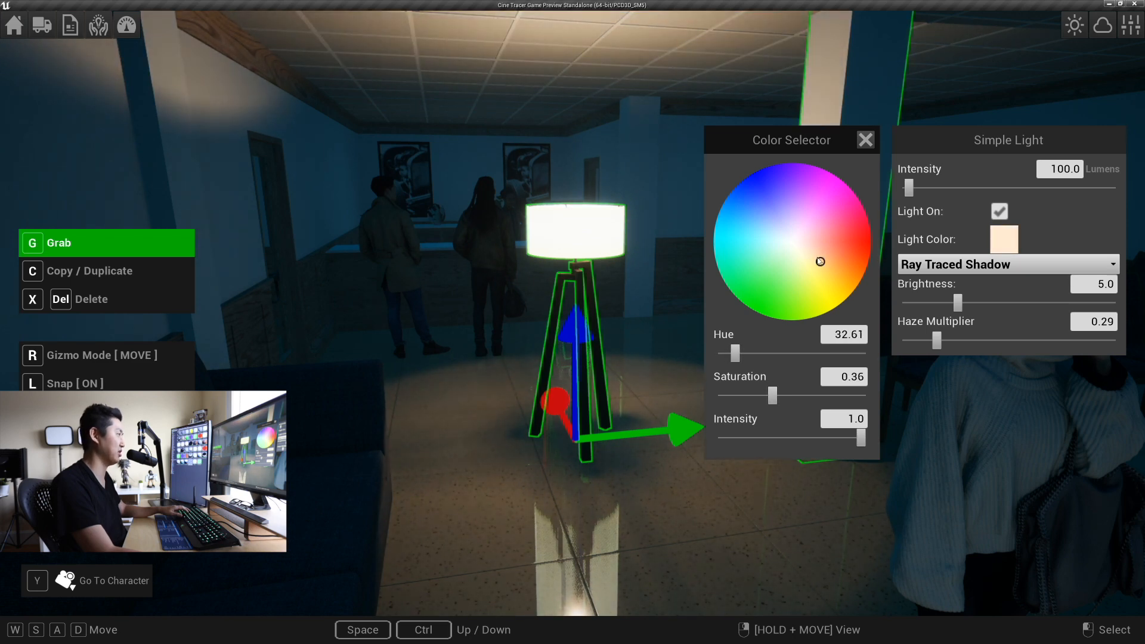
pyautogui.click(865, 142)
# Step: Move the floor lamp beside the end of the reception wall, next to the far doorway
pyautogui.press('w')
pyautogui.moveTo(865, 149)
pyautogui.mouseDown(button='right')
pyautogui.moveTo(879, 128)
pyautogui.moveTo(878, 138)
pyautogui.mouseUp(button='right')
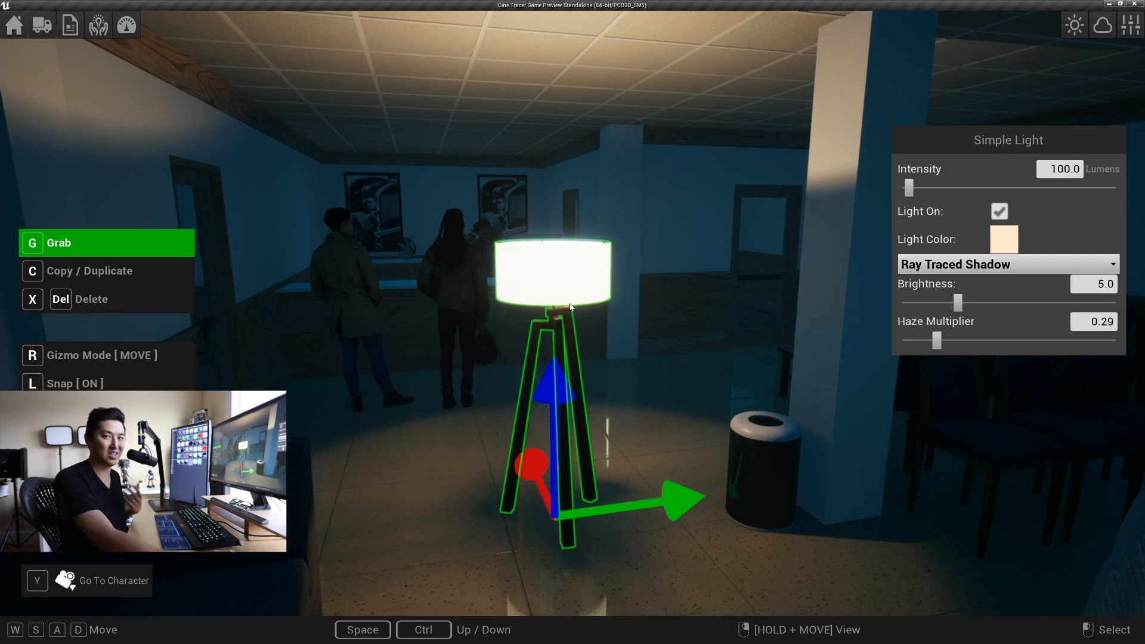
pyautogui.moveTo(535, 278); pyautogui.dragTo(533, 261, button='right')
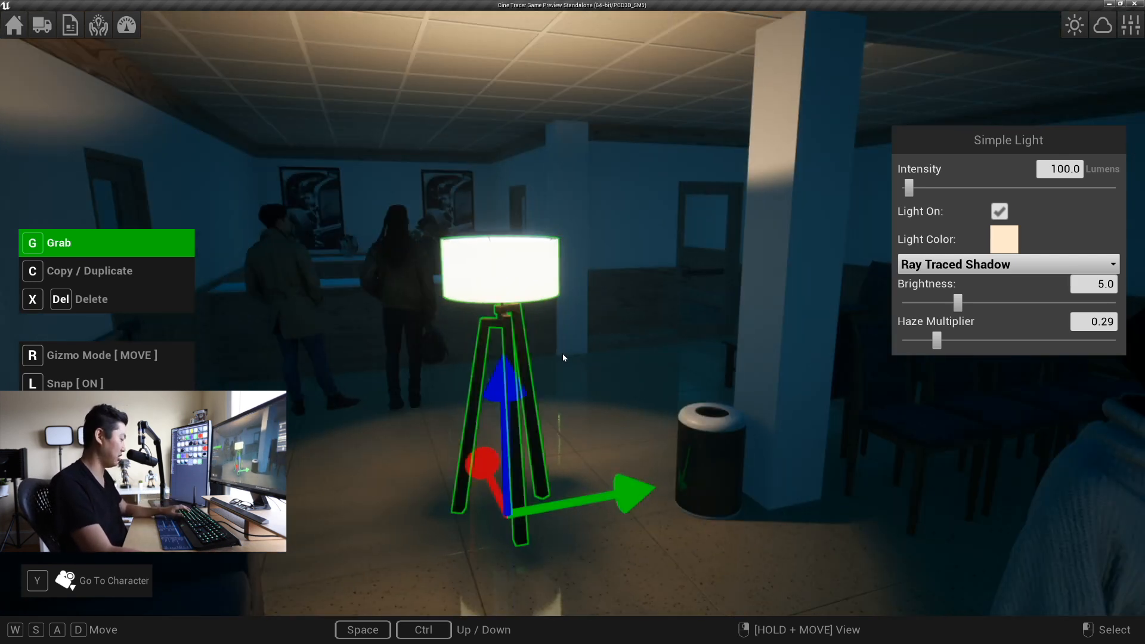
pyautogui.press('g')
pyautogui.press('w')
pyautogui.press('s')
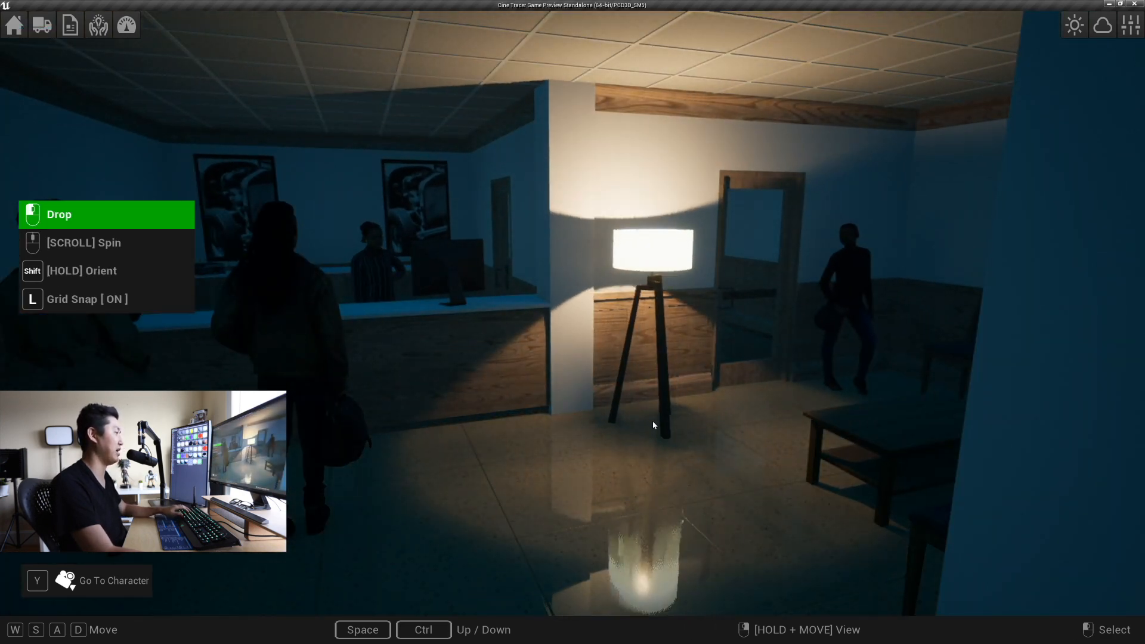
pyautogui.click(652, 421)
# Step: Examine the floor lamp's light on the wall, desk and floor up close and from outside the building
pyautogui.press('w')
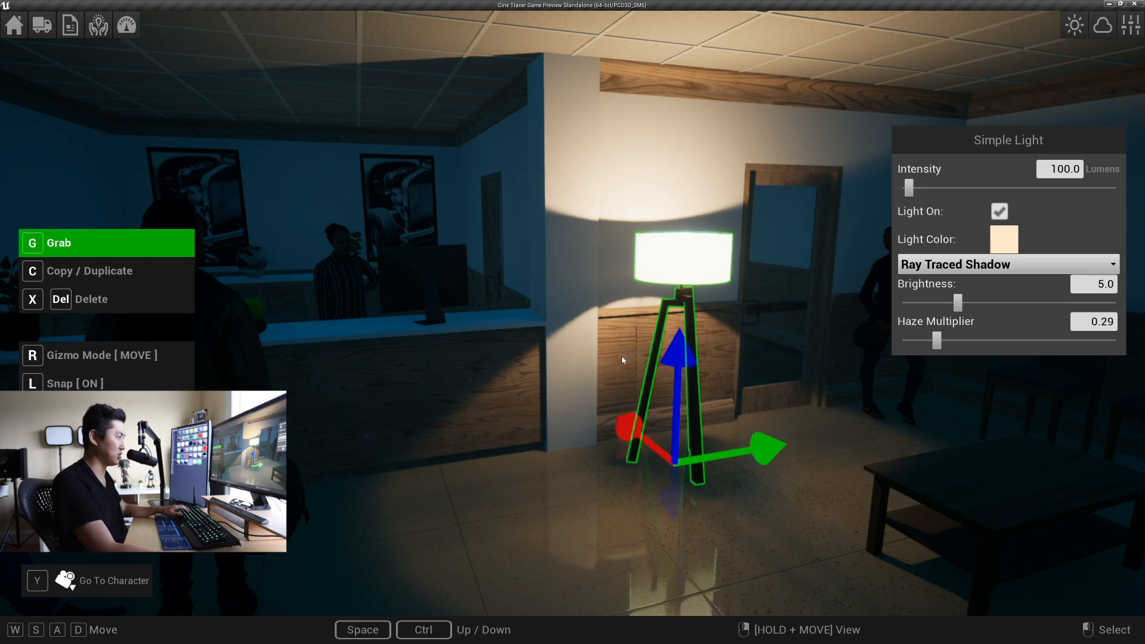
pyautogui.moveTo(643, 271); pyautogui.dragTo(713, 322, button='right')
pyautogui.press('s')
pyautogui.press('w')
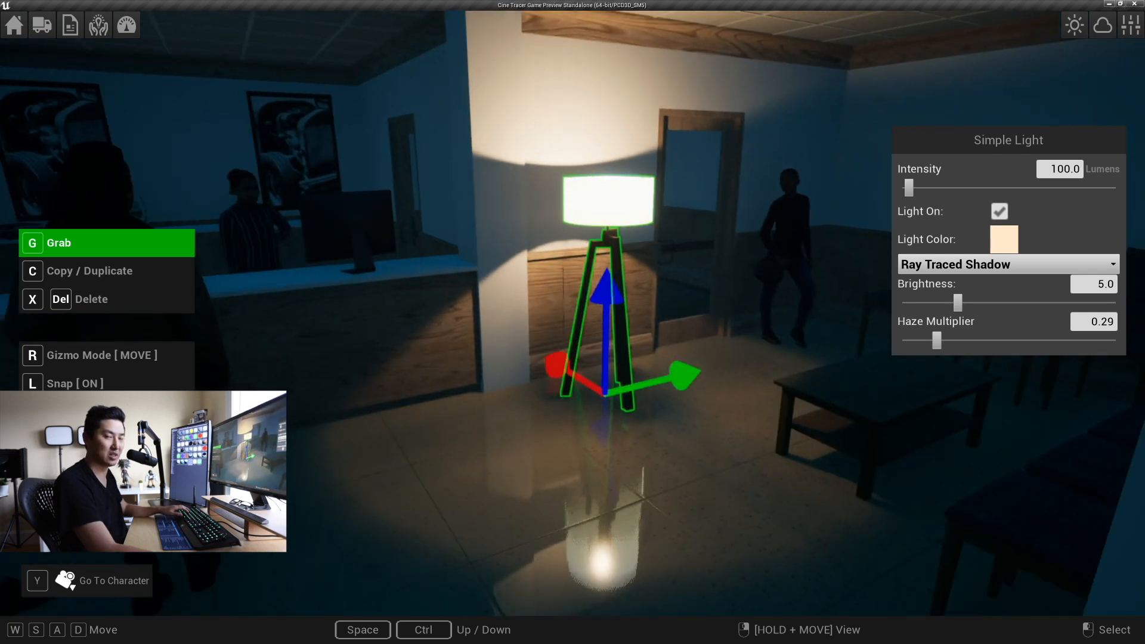
pyautogui.moveTo(642, 286); pyautogui.dragTo(642, 279, button='right')
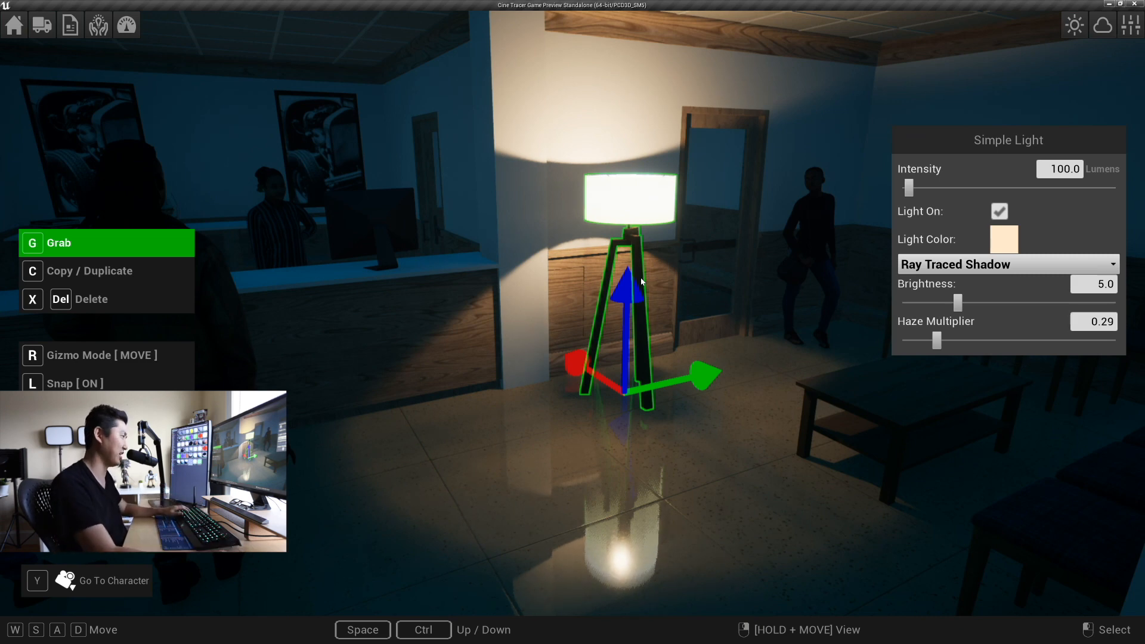
pyautogui.press('a')
pyautogui.moveTo(641, 278); pyautogui.dragTo(630, 314, button='right')
pyautogui.press('d')
pyautogui.press('s')
pyautogui.press('s')
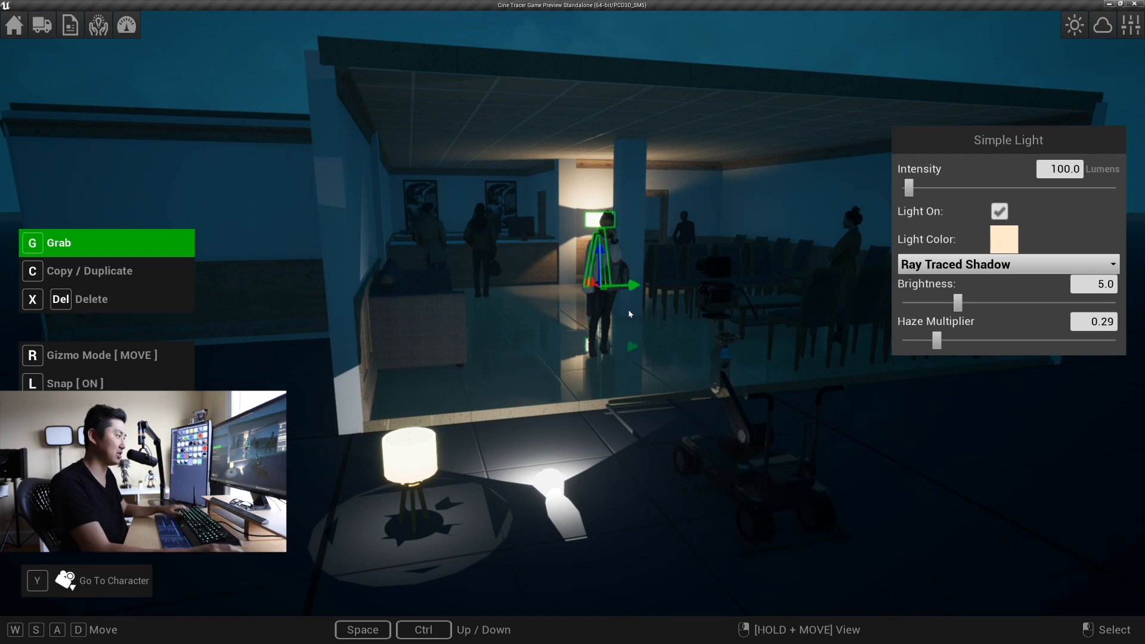
# Step: Change the tripod desk lamp's light colour to a pale warm orange
pyautogui.click(417, 467)
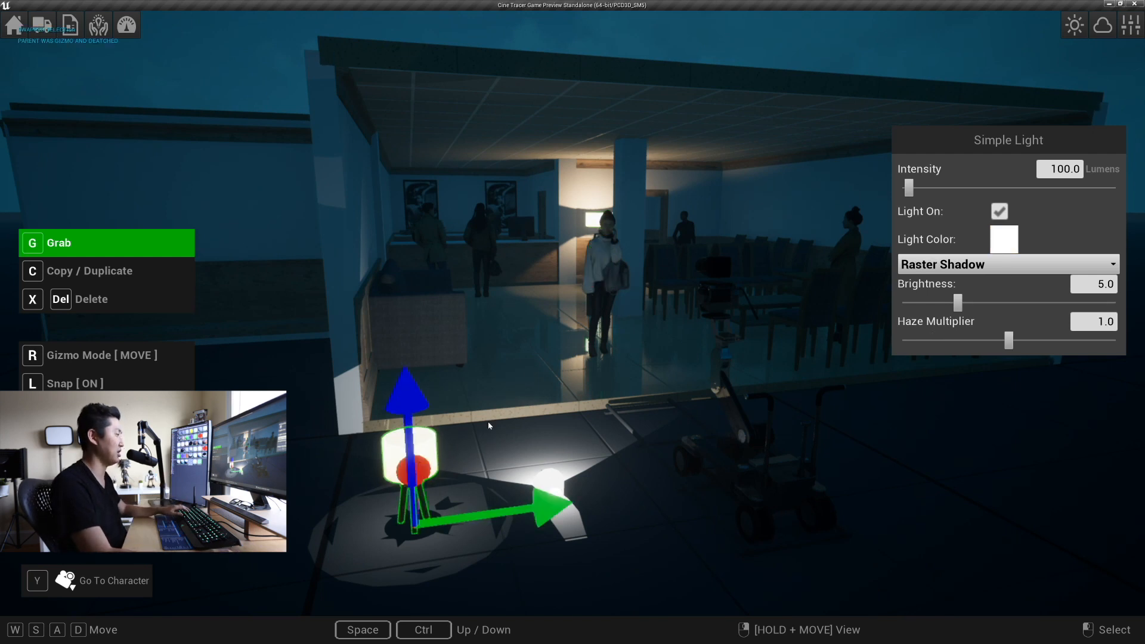
pyautogui.click(1004, 241)
pyautogui.click(820, 261)
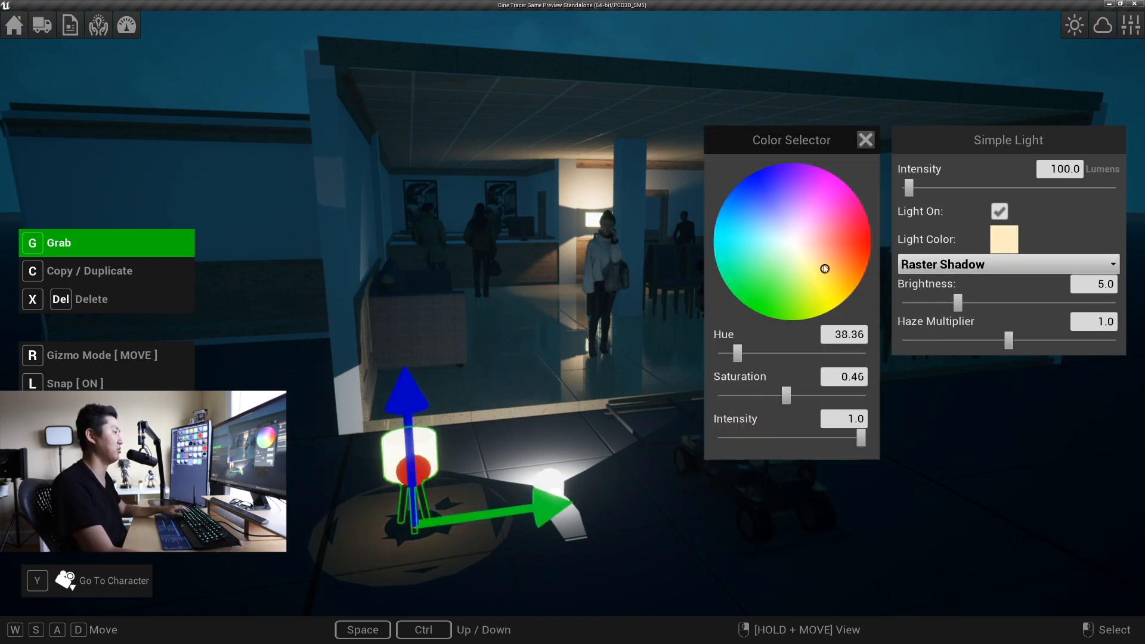
pyautogui.click(820, 260)
pyautogui.click(866, 140)
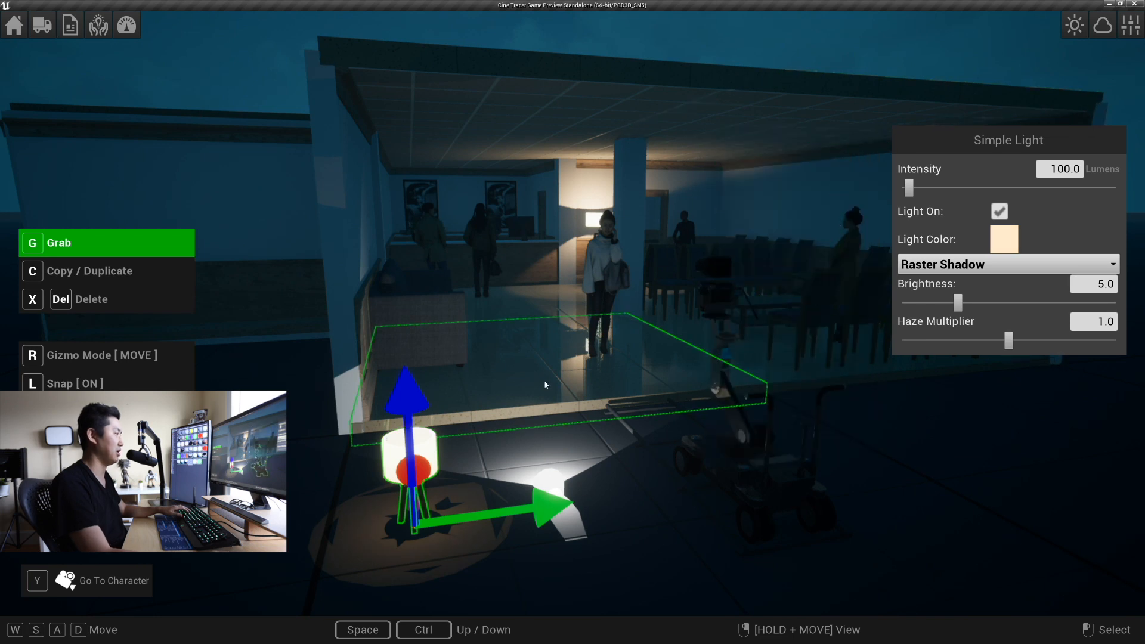
# Step: Switch the tripod desk lamp to Ray Traced Shadow and keep it selected
pyautogui.moveTo(544, 383); pyautogui.dragTo(583, 384, button='right')
pyautogui.moveTo(514, 447); pyautogui.dragTo(522, 446, button='right')
pyautogui.click(930, 264)
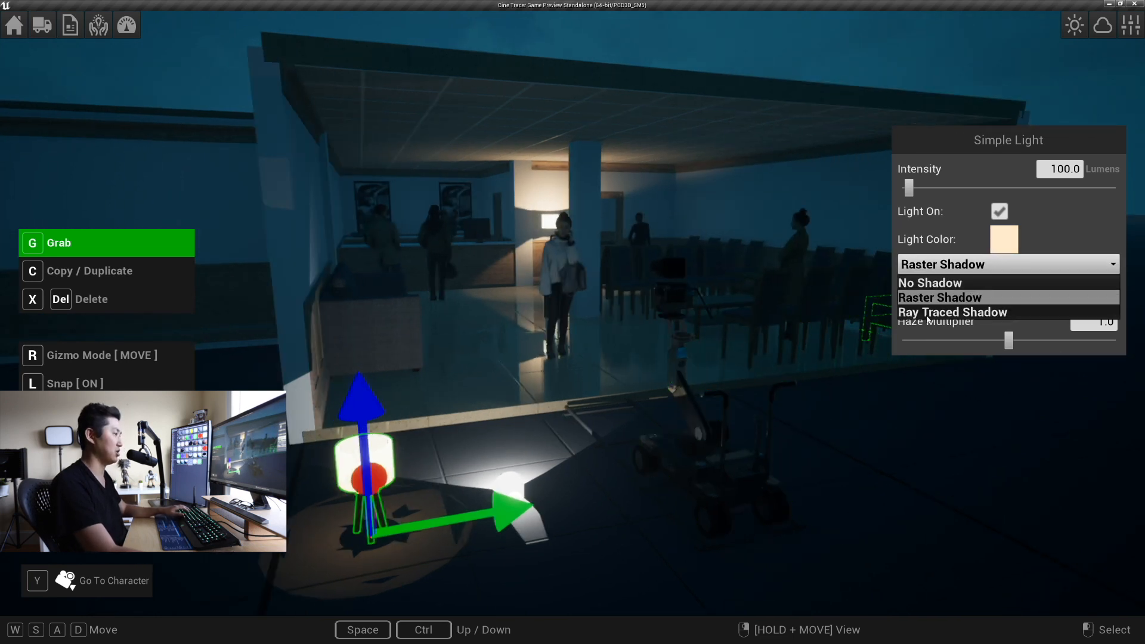
pyautogui.click(948, 312)
pyautogui.click(373, 461)
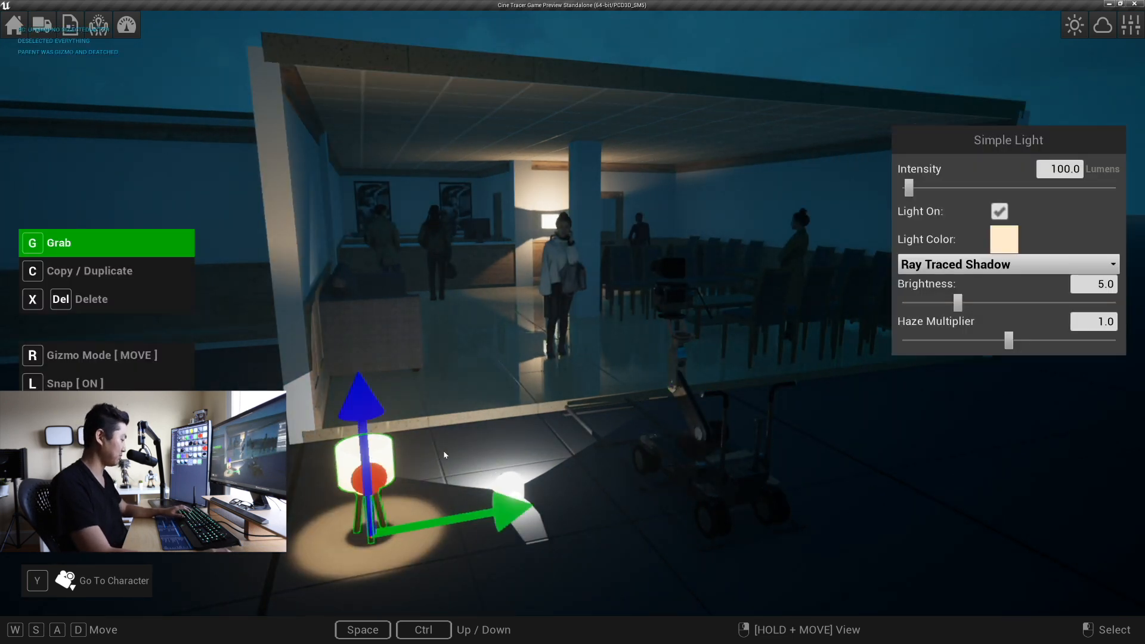
# Step: Move the desk lamp onto the small table between the chairs along the waiting-room wall
pyautogui.press('g')
pyautogui.moveTo(445, 455); pyautogui.dragTo(502, 455, button='right')
pyautogui.press('w')
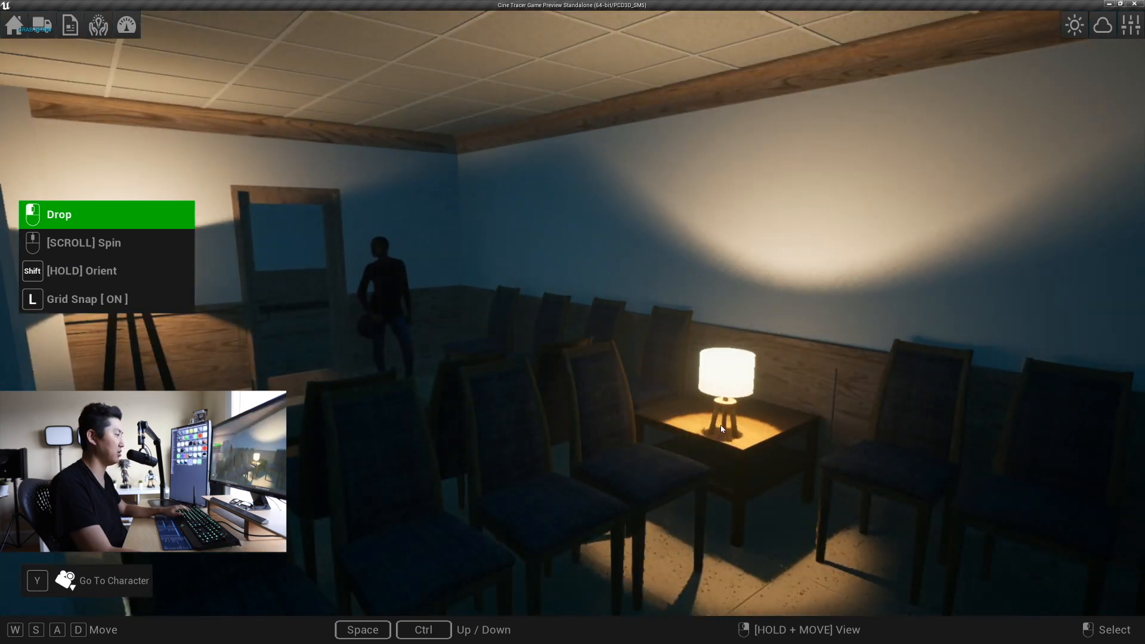
pyautogui.click(721, 411)
# Step: Examine the desk lamp's glow on the wall, ceiling and nearby chairs from several angles
pyautogui.moveTo(691, 399); pyautogui.dragTo(649, 325, button='right')
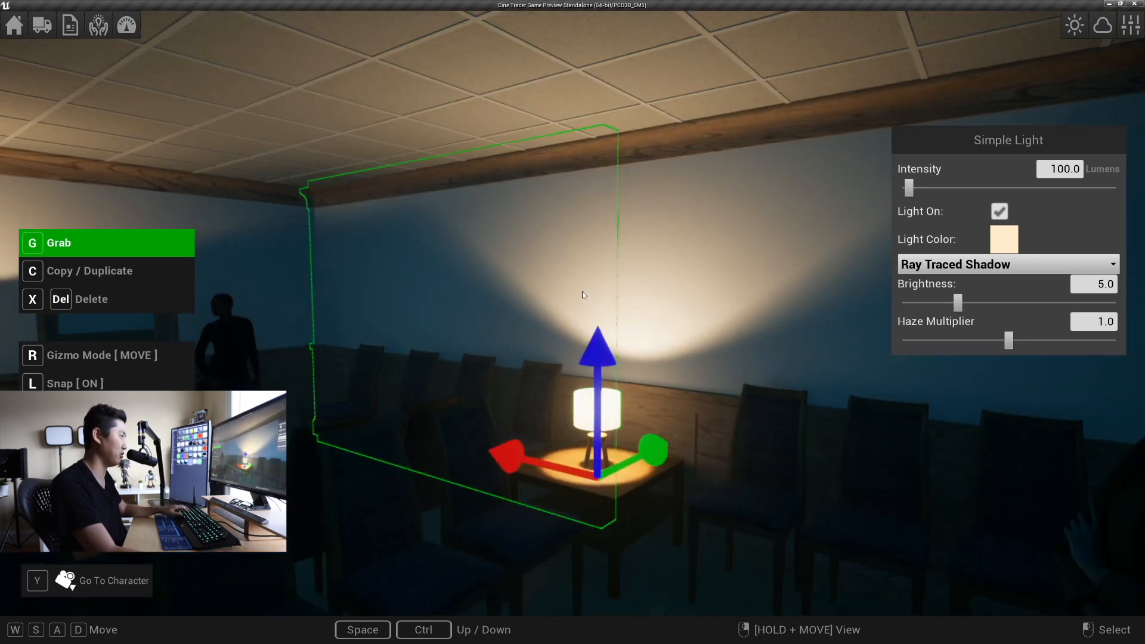
pyautogui.moveTo(465, 268); pyautogui.dragTo(503, 282, button='right')
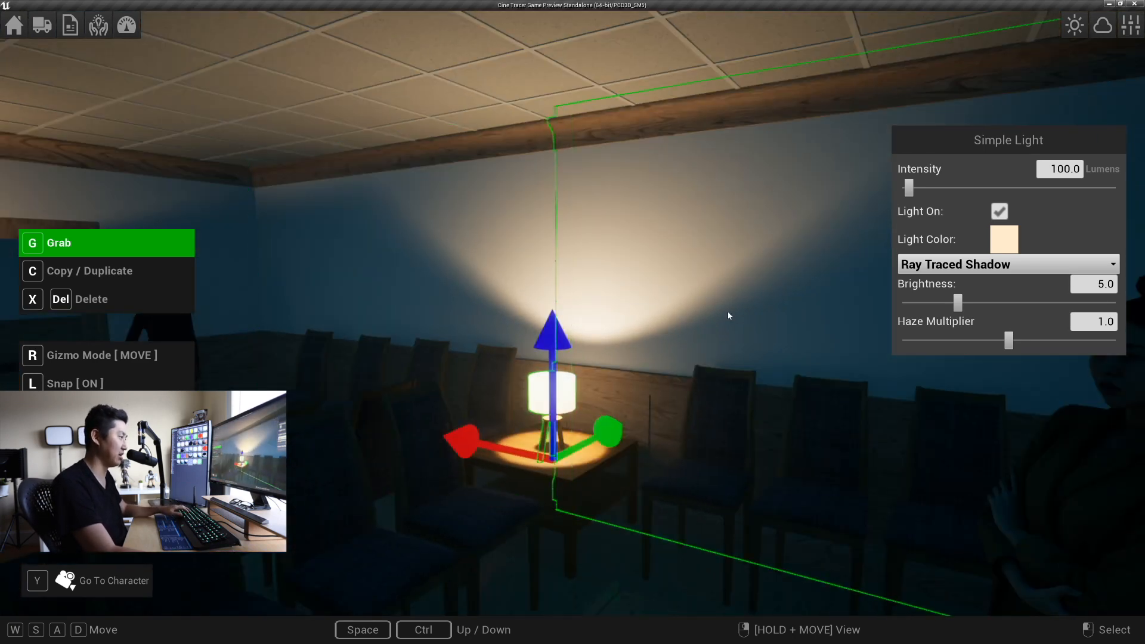
pyautogui.press('s')
pyautogui.moveTo(686, 343); pyautogui.dragTo(644, 334, button='right')
pyautogui.press('a')
pyautogui.press('w')
pyautogui.press('s')
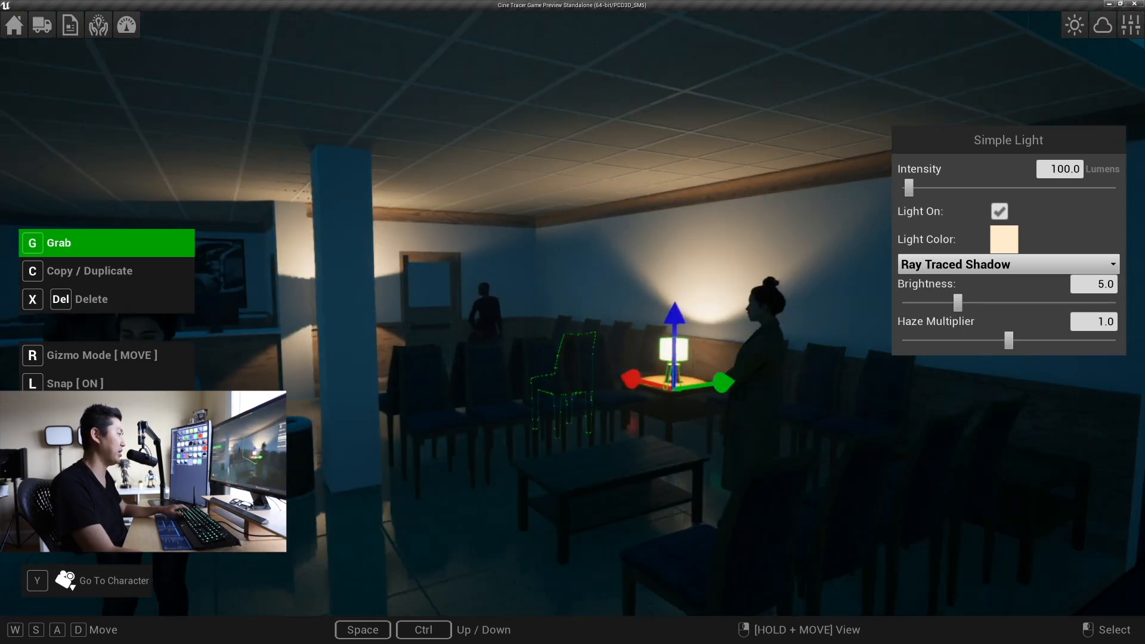
# Step: Give the small lamp lying outside the building a pale warm orange light colour and Ray Traced Shadow
pyautogui.press('s')
pyautogui.moveTo(699, 212); pyautogui.dragTo(534, 376, button='right')
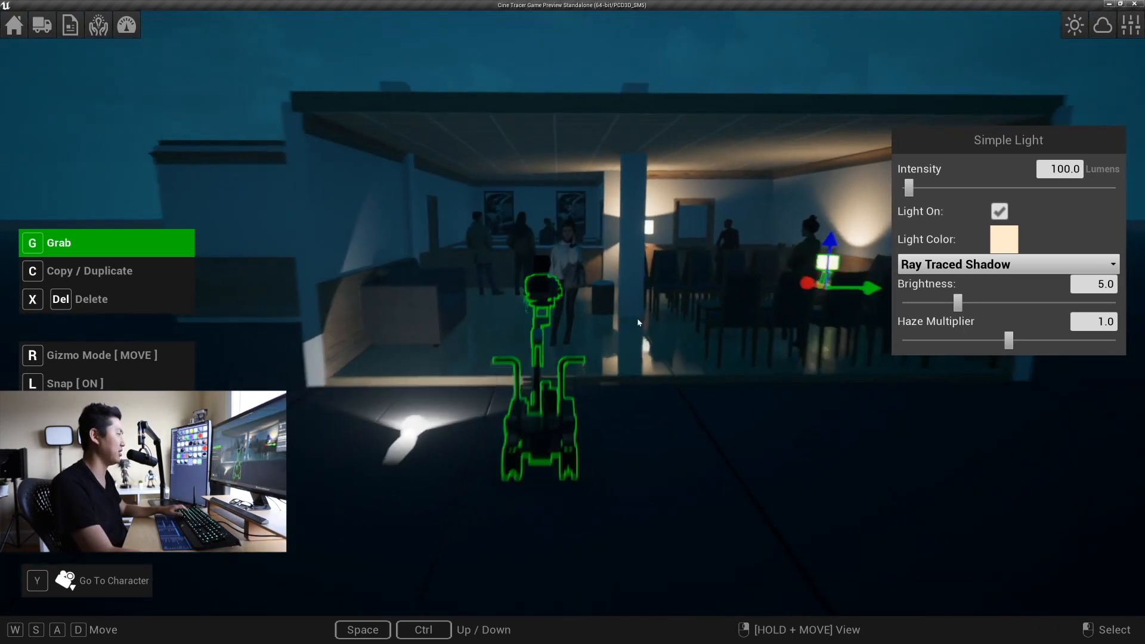
pyautogui.press('w')
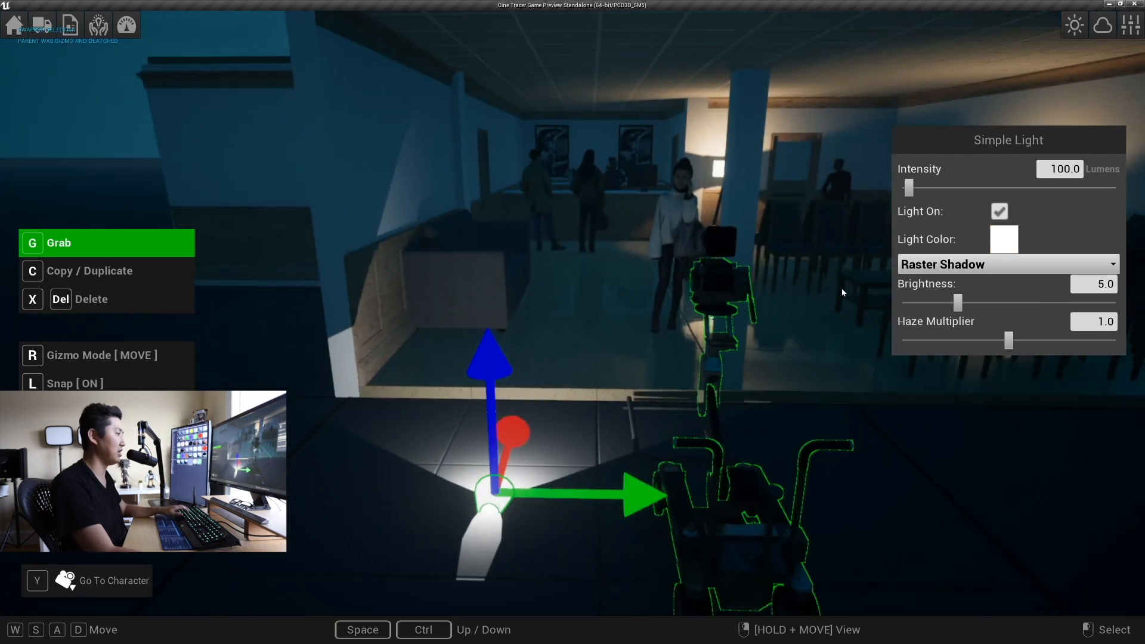
pyautogui.click(994, 233)
pyautogui.click(836, 261)
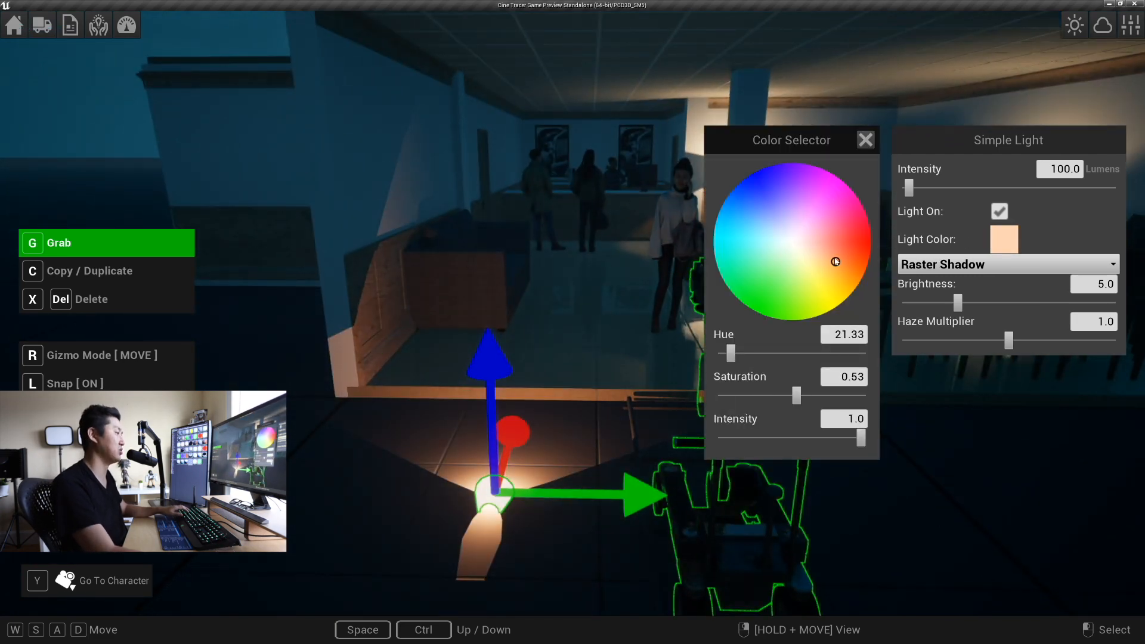
pyautogui.moveTo(828, 255); pyautogui.dragTo(819, 256)
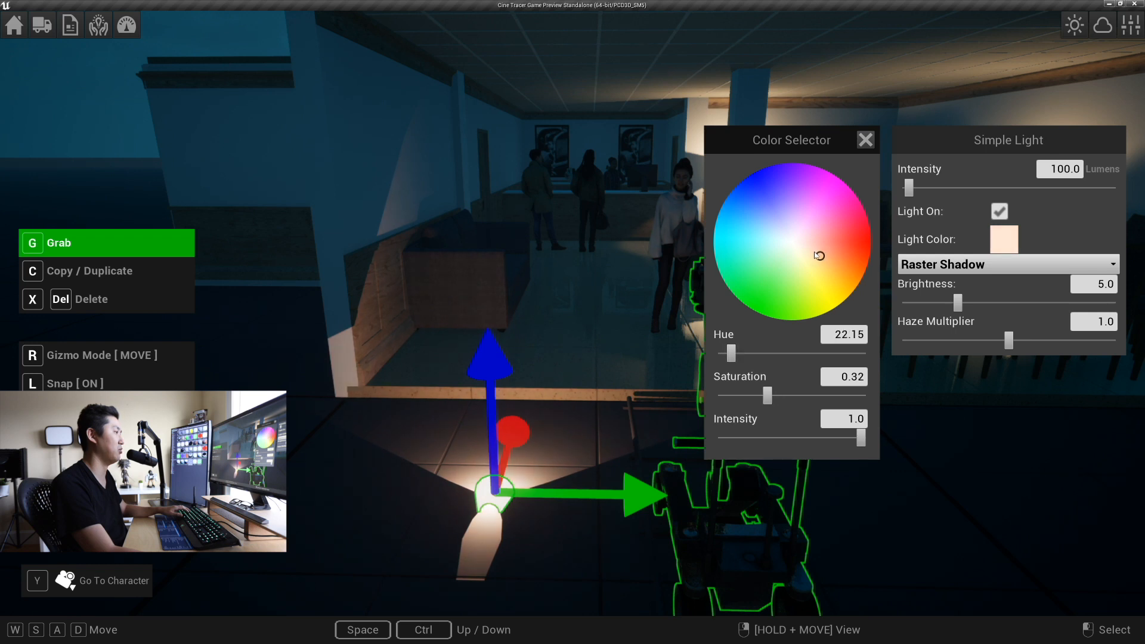
pyautogui.click(930, 267)
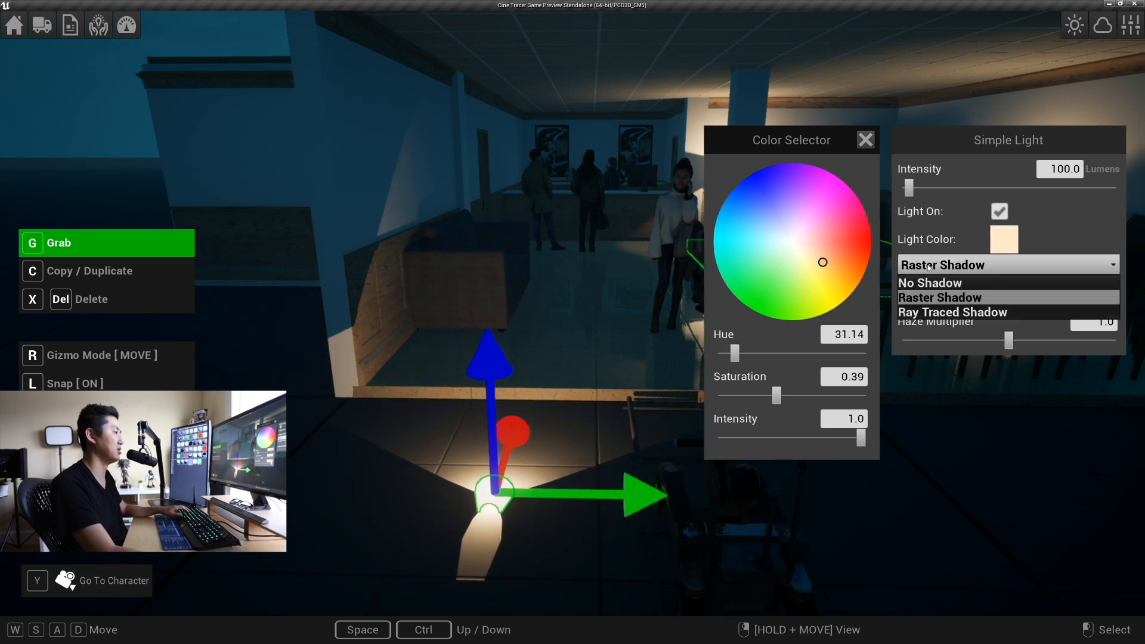
pyautogui.click(936, 314)
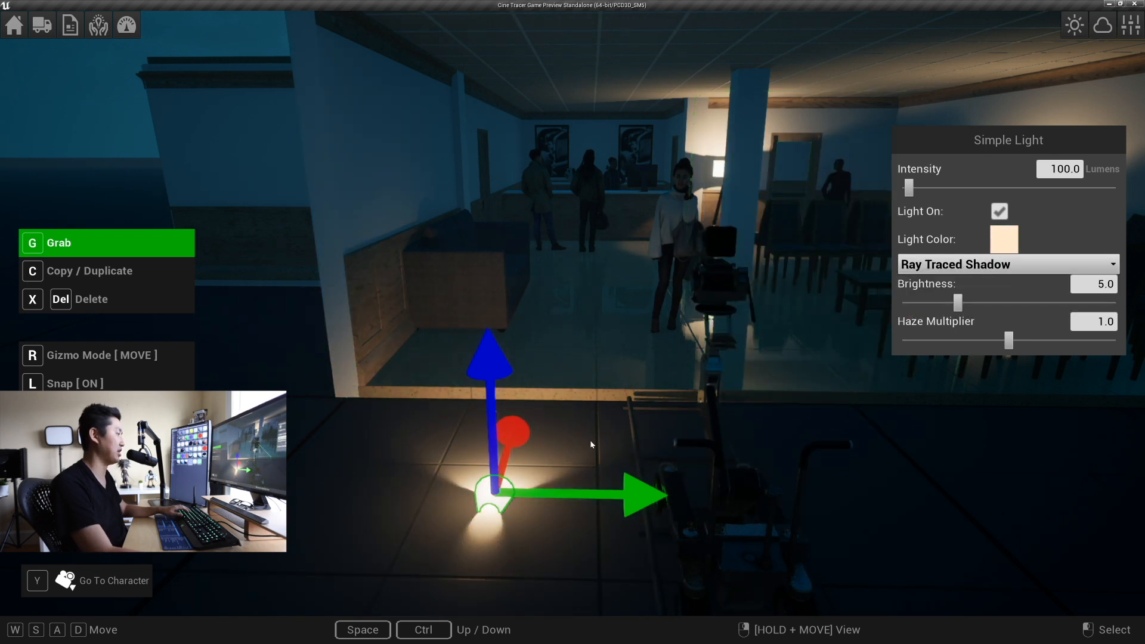
# Step: Mount the warm lamp on the side wall above the sofa, near the room's open front
pyautogui.press('g')
pyautogui.press('w')
pyautogui.moveTo(588, 440); pyautogui.dragTo(524, 364, button='right')
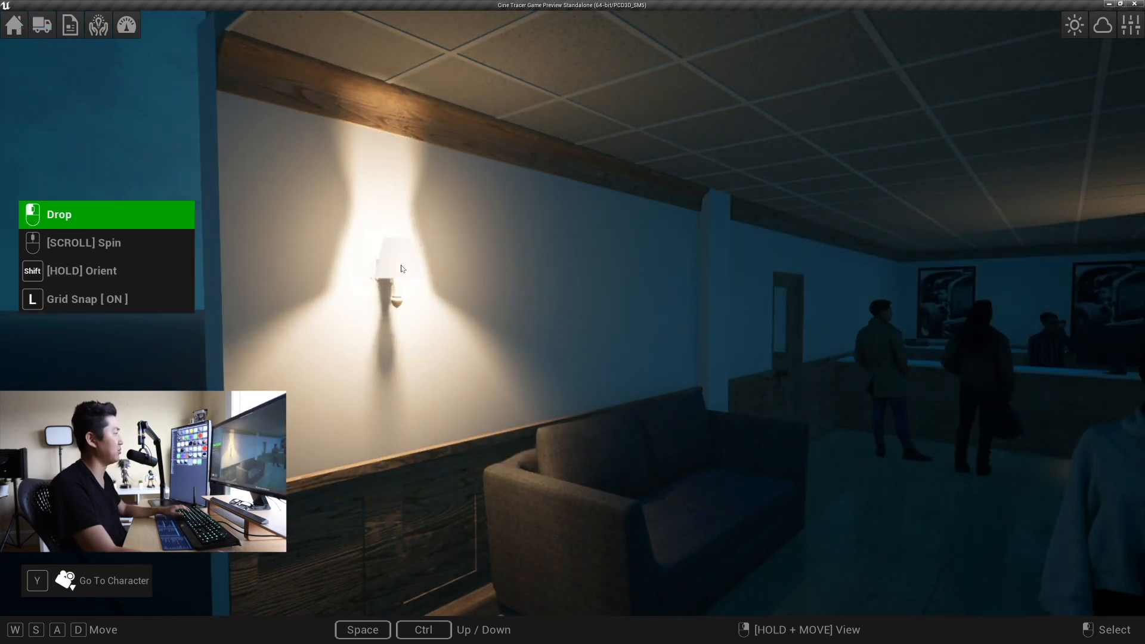
pyautogui.click(404, 269)
# Step: Duplicate the wall lamp twice, spacing the copies along the wall above the sofa
pyautogui.press('d')
pyautogui.press('s')
pyautogui.moveTo(445, 286); pyautogui.dragTo(442, 281, button='right')
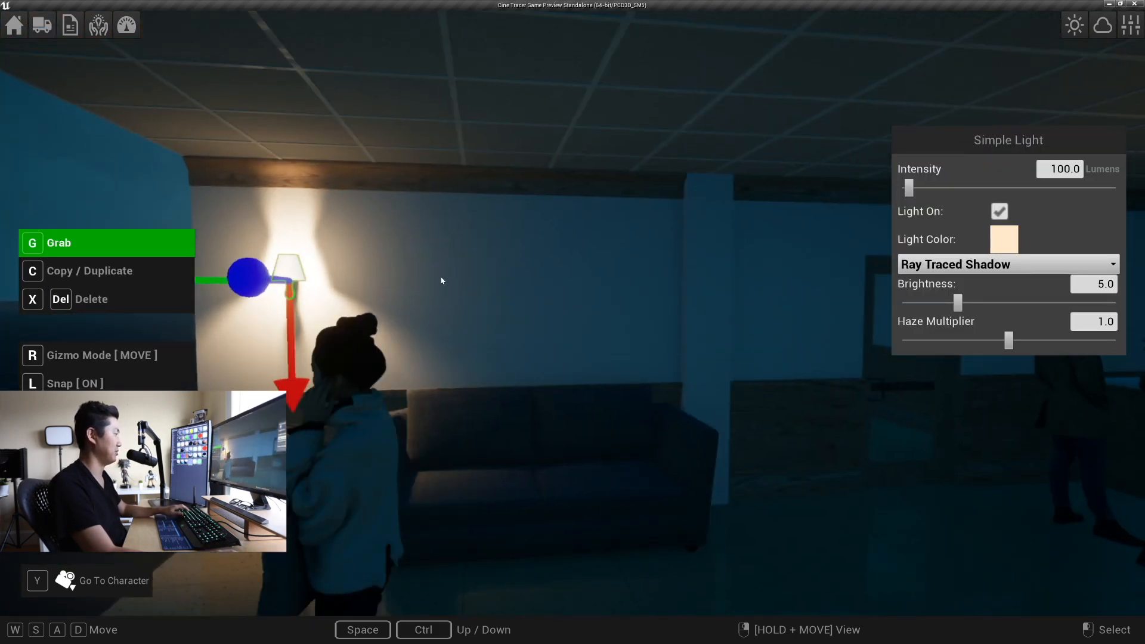
pyautogui.press('c')
pyautogui.click(480, 274)
pyautogui.press('c')
pyautogui.click(627, 275)
# Step: Add two more copies of the wall lamp farther along the wall, one on each side of the door near reception
pyautogui.press('d')
pyautogui.moveTo(542, 281); pyautogui.dragTo(502, 258, button='right')
pyautogui.press('s')
pyautogui.press('c')
pyautogui.click(509, 258)
pyautogui.press('d')
pyautogui.press('c')
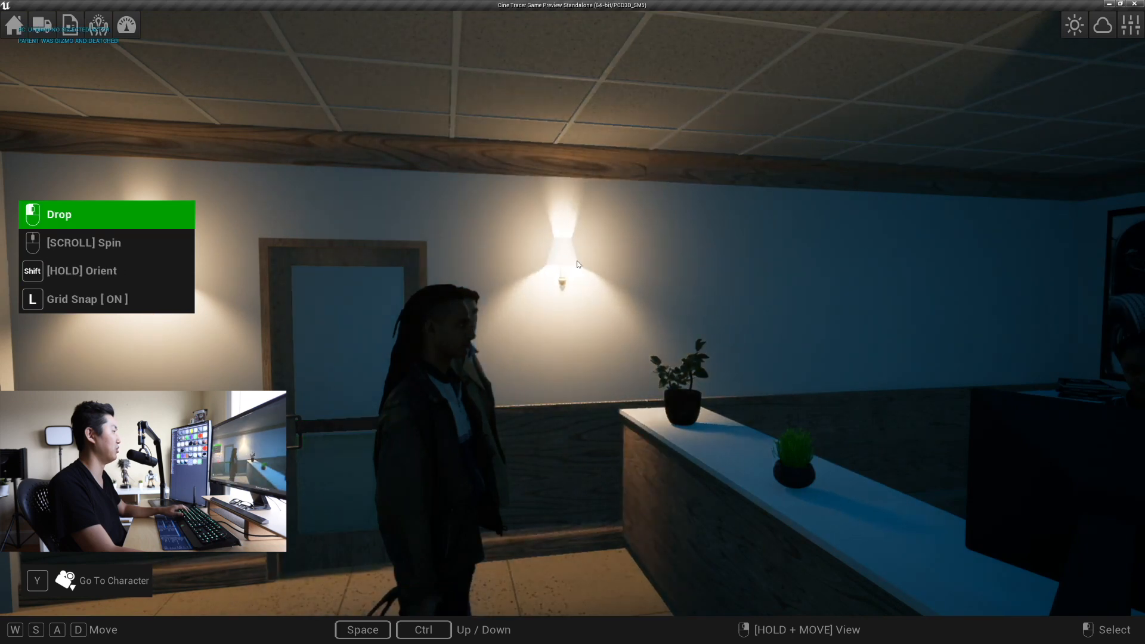
pyautogui.click(581, 266)
# Step: Place a copy of the warm tripod desk lamp on the counter behind reception, between the two framed pictures
pyautogui.press('s')
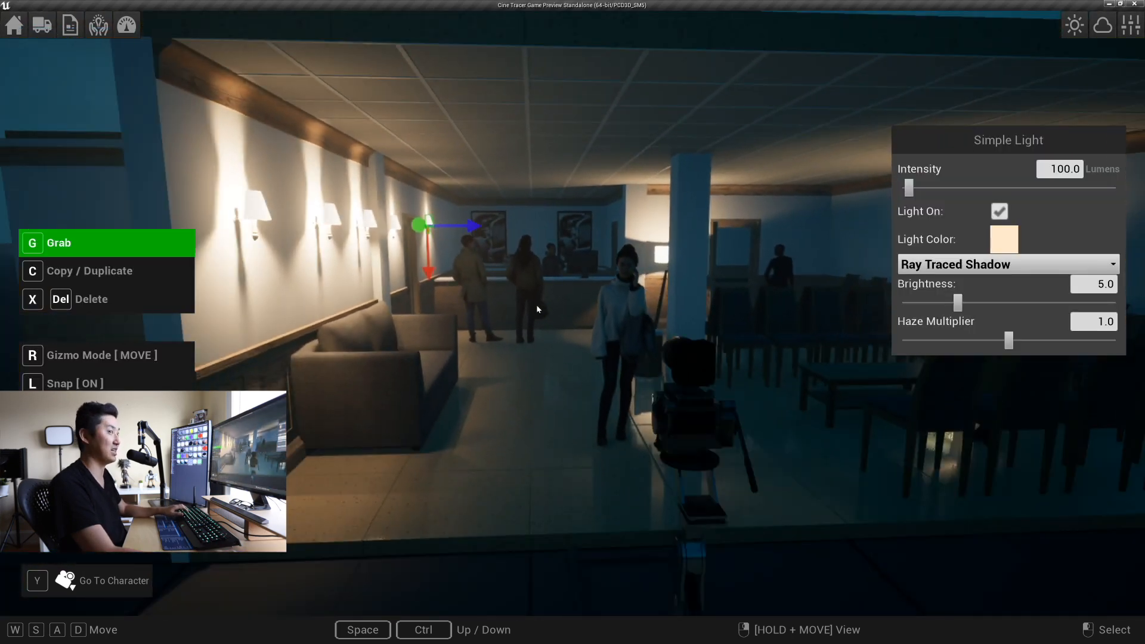
pyautogui.press('y')
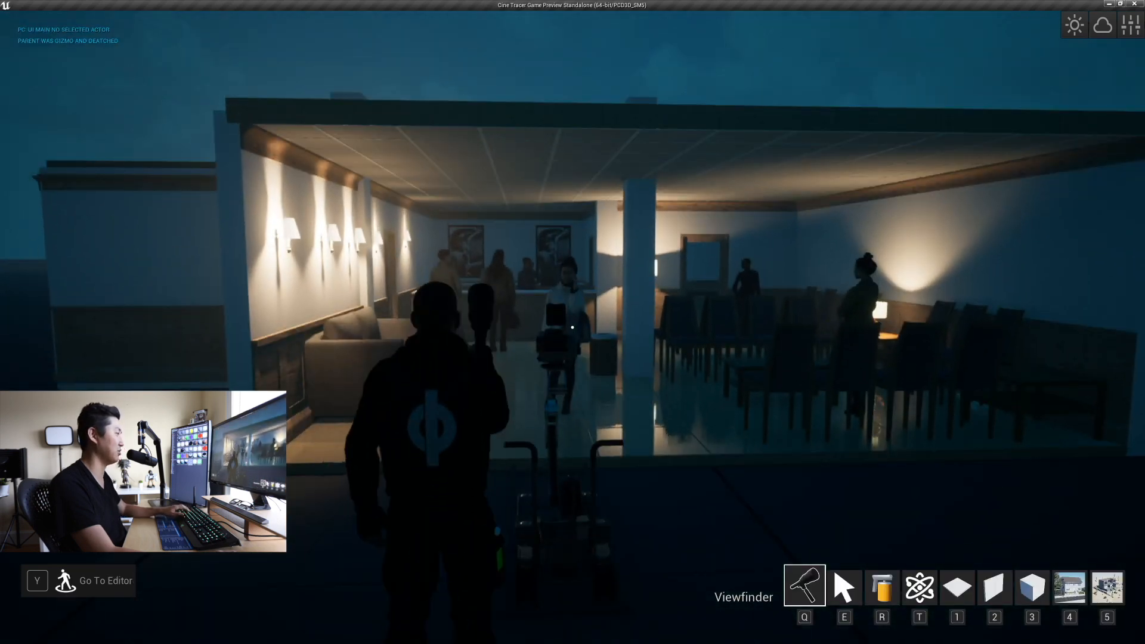
pyautogui.press('w')
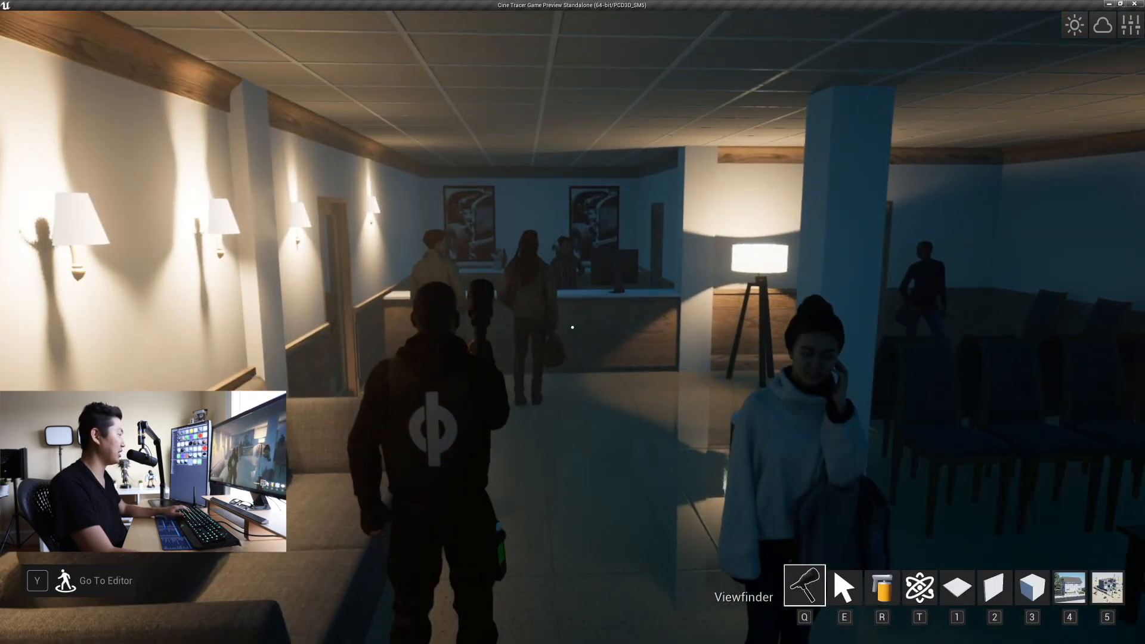
pyautogui.press('y')
pyautogui.moveTo(536, 336); pyautogui.dragTo(745, 336, button='right')
pyautogui.click(658, 299)
pyautogui.moveTo(658, 300); pyautogui.dragTo(418, 300, button='right')
pyautogui.press('w')
pyautogui.moveTo(555, 310); pyautogui.dragTo(654, 322, button='right')
pyautogui.press('g')
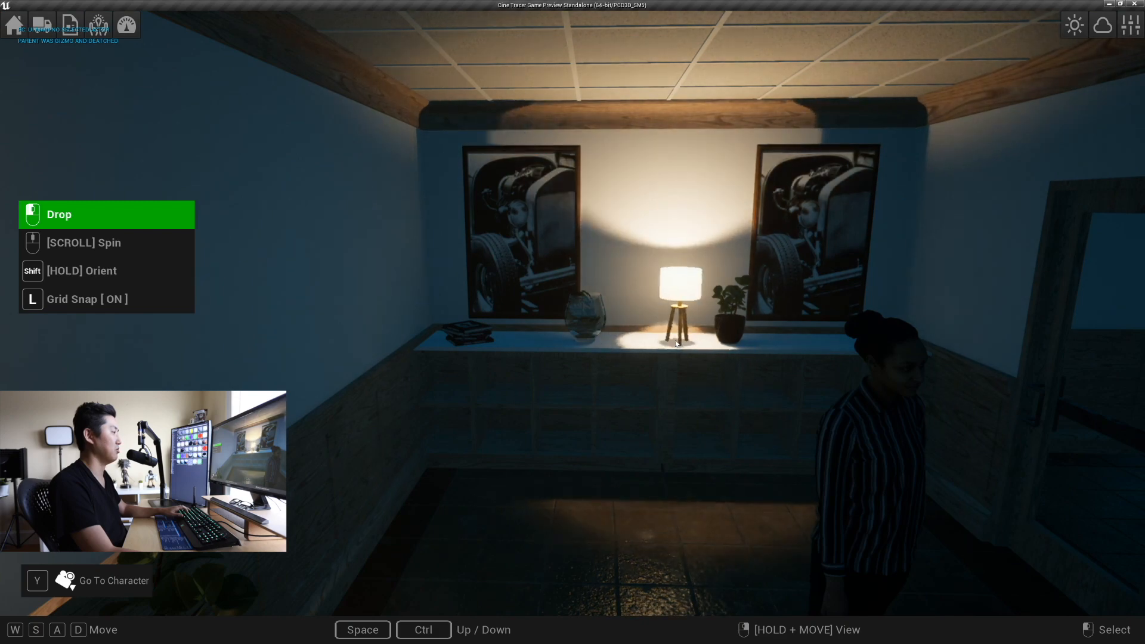
pyautogui.click(678, 347)
# Step: Walk through the waiting room and examine how the wall lamps, floor lamp and desk lamps light the walls and people
pyautogui.press('s')
pyautogui.press('s')
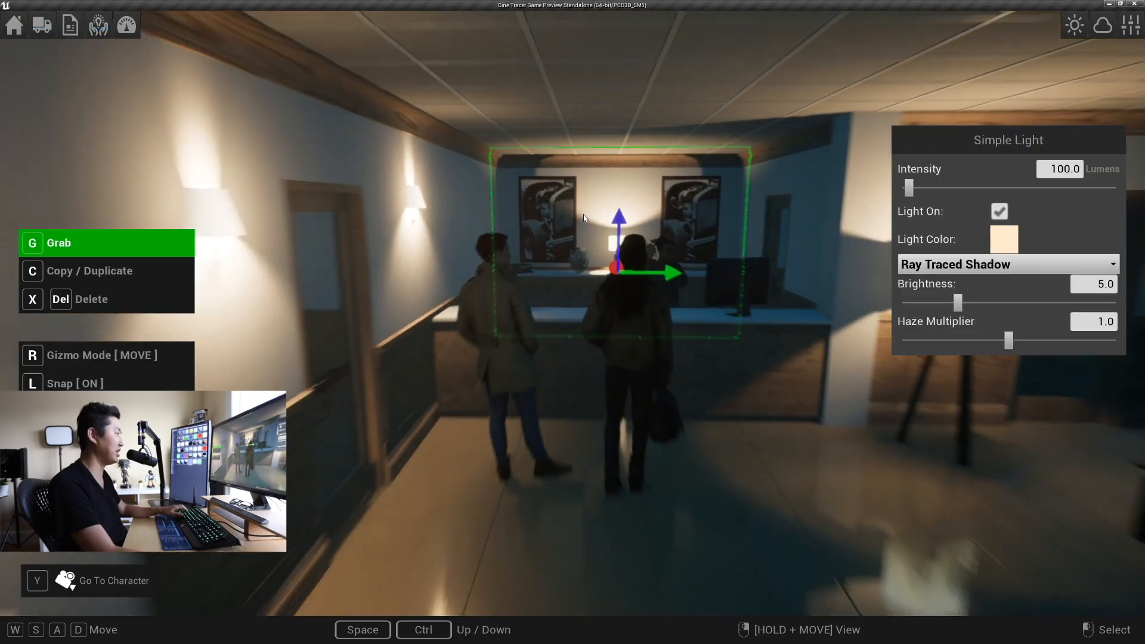
pyautogui.moveTo(556, 247); pyautogui.dragTo(594, 263, button='right')
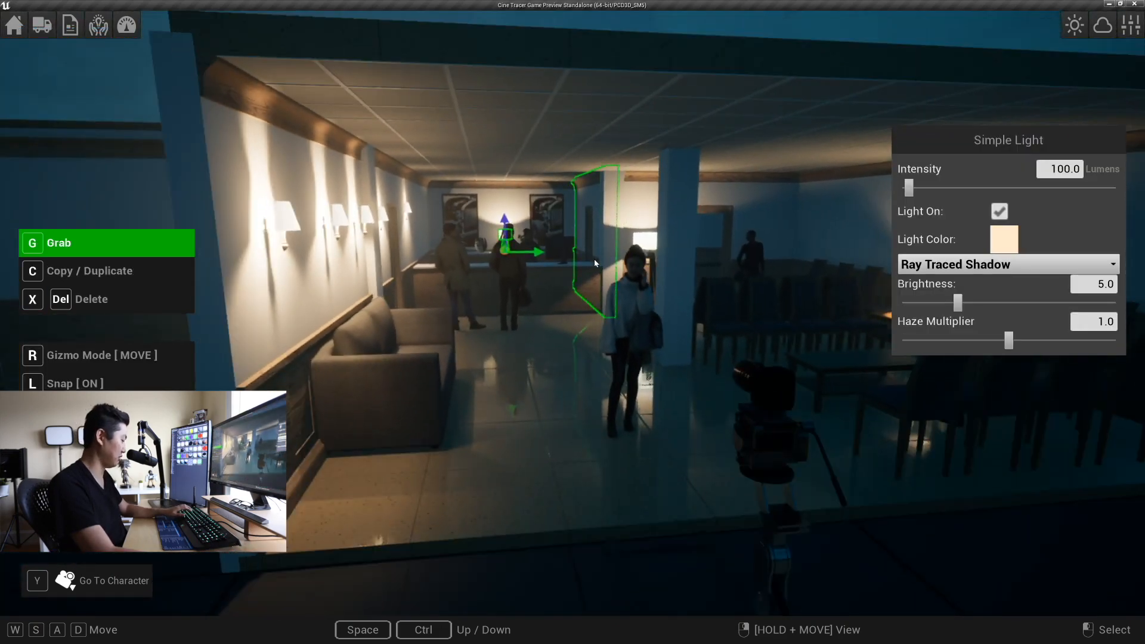
pyautogui.press('y')
pyautogui.press('w')
pyautogui.press('w')
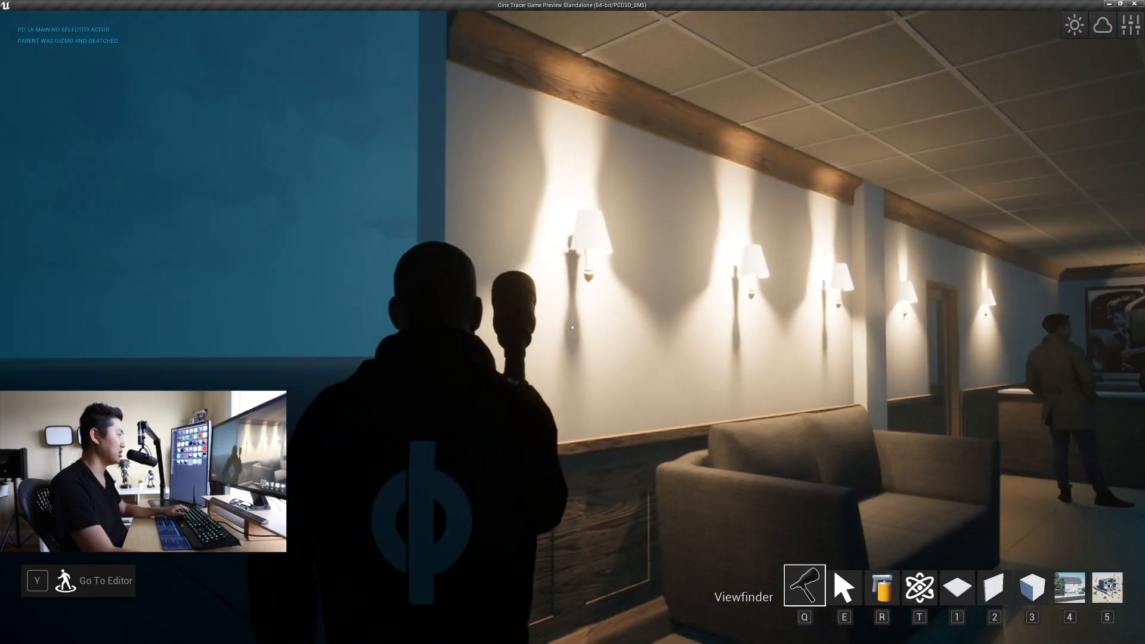
pyautogui.press('w')
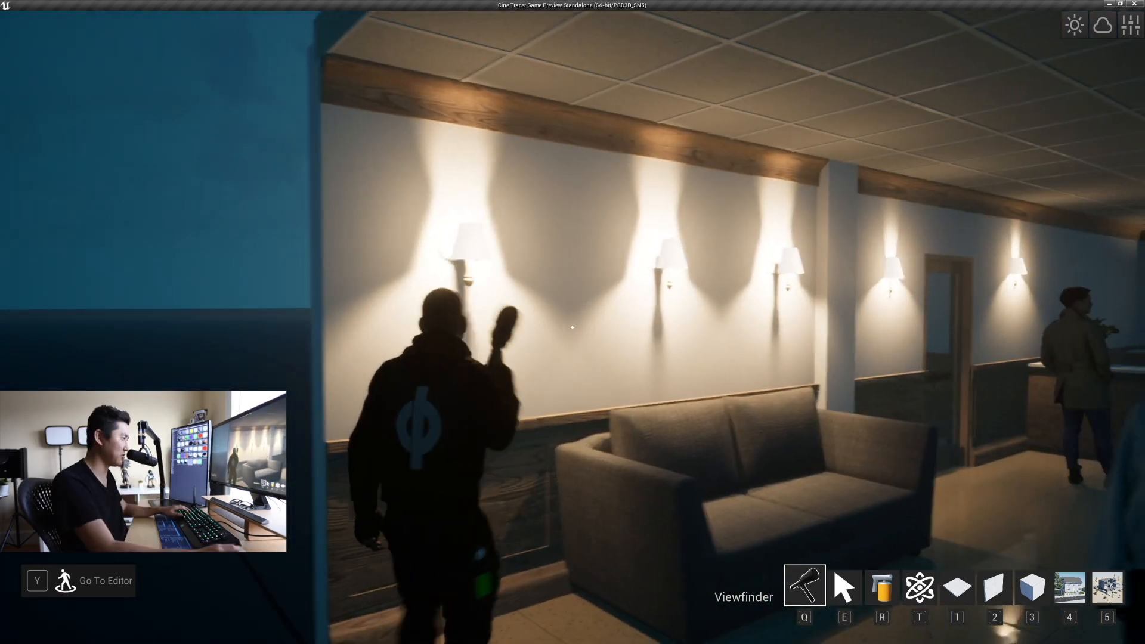
pyautogui.press('w')
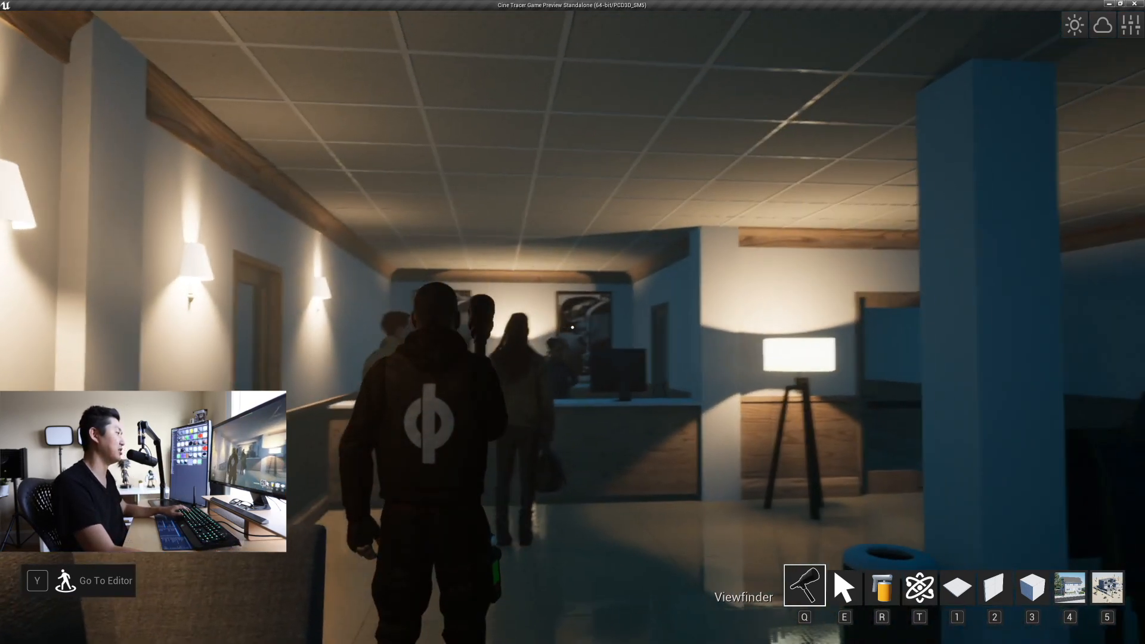
pyautogui.press('w')
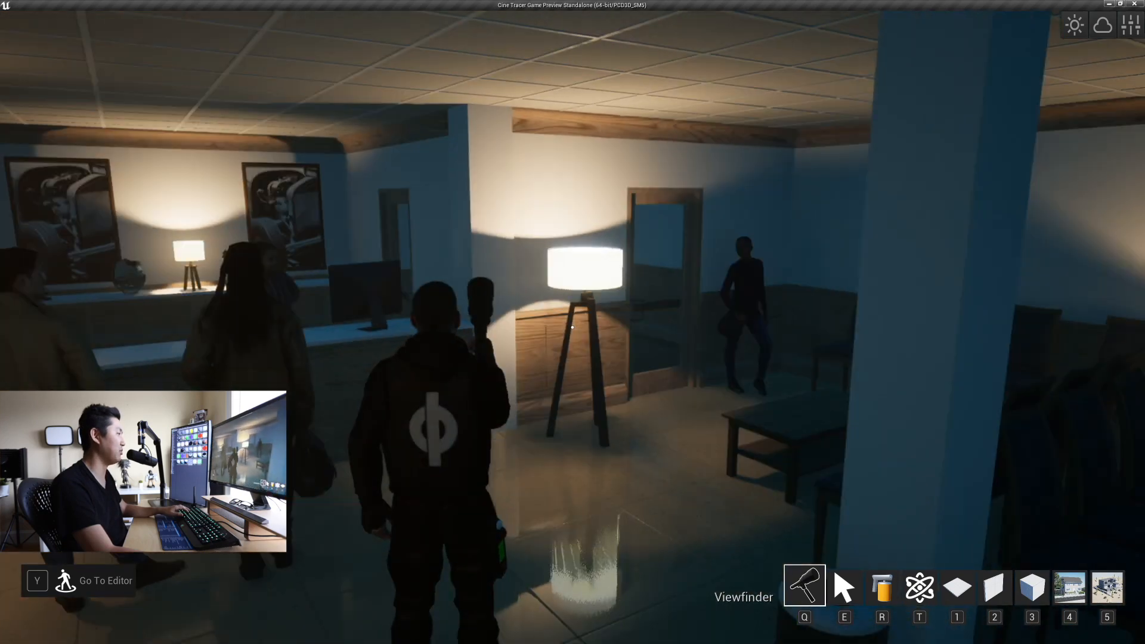
pyautogui.press('s')
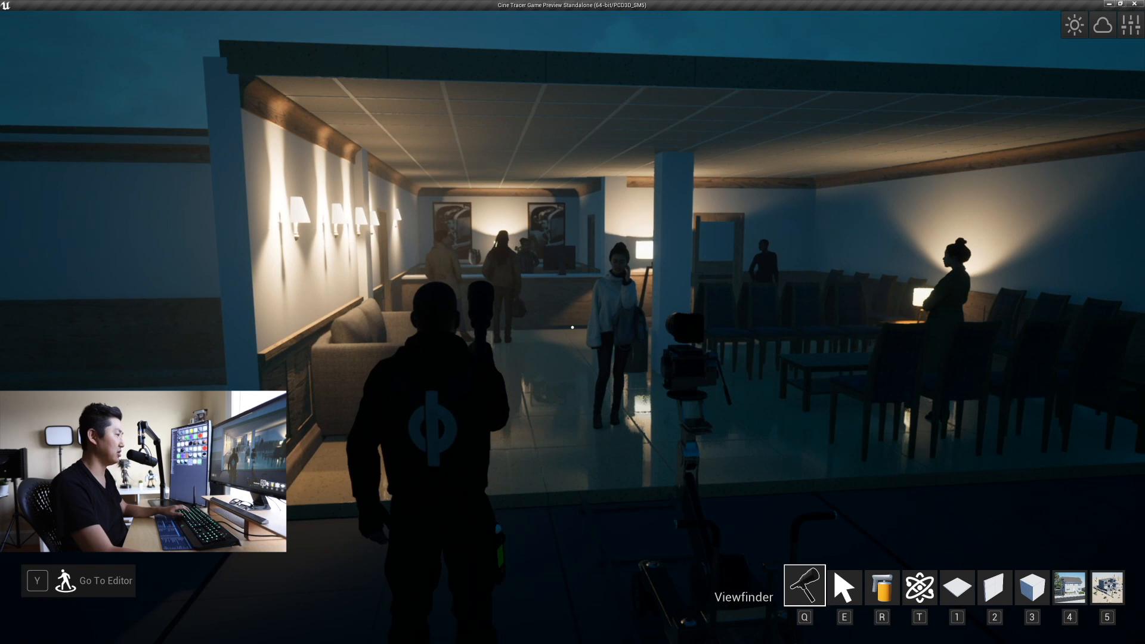
# Step: Add a Frame Light in front of the room's open side near the camera dolly, turn it towards the woman on the phone and raise it
pyautogui.press('y')
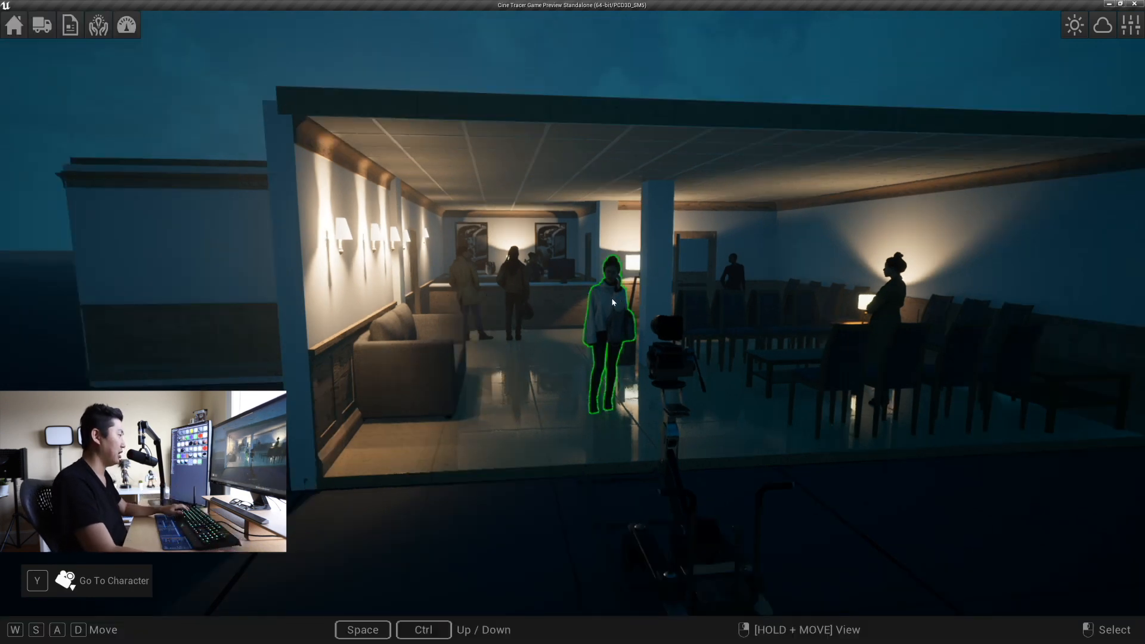
pyautogui.press('Tab')
pyautogui.click(259, 198)
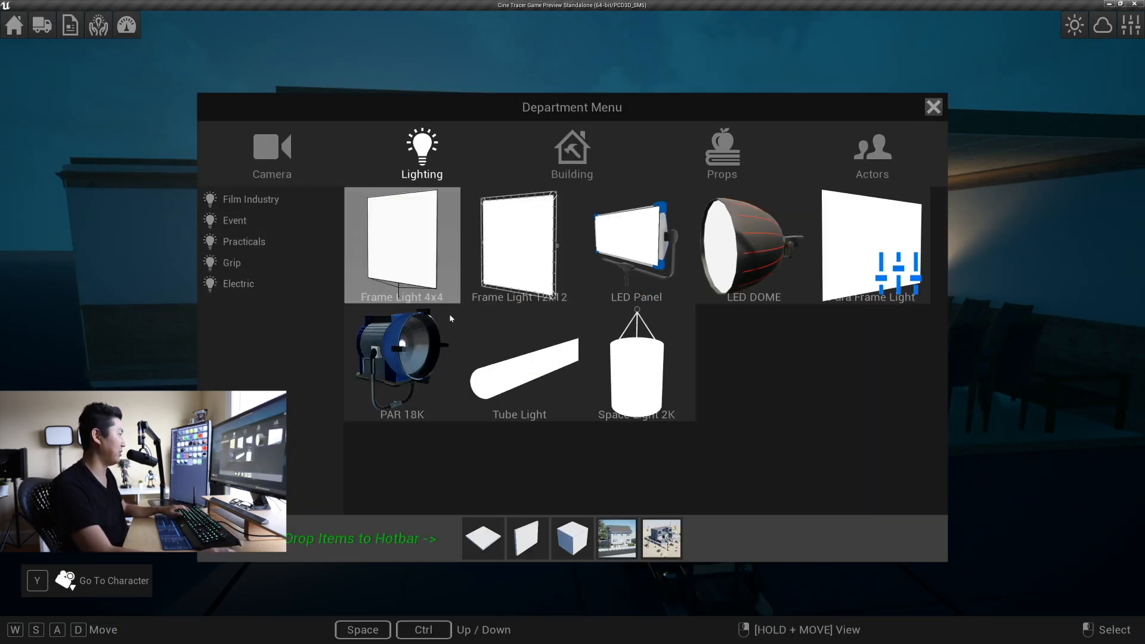
pyautogui.click(507, 250)
pyautogui.scroll(-4, 486, 453)
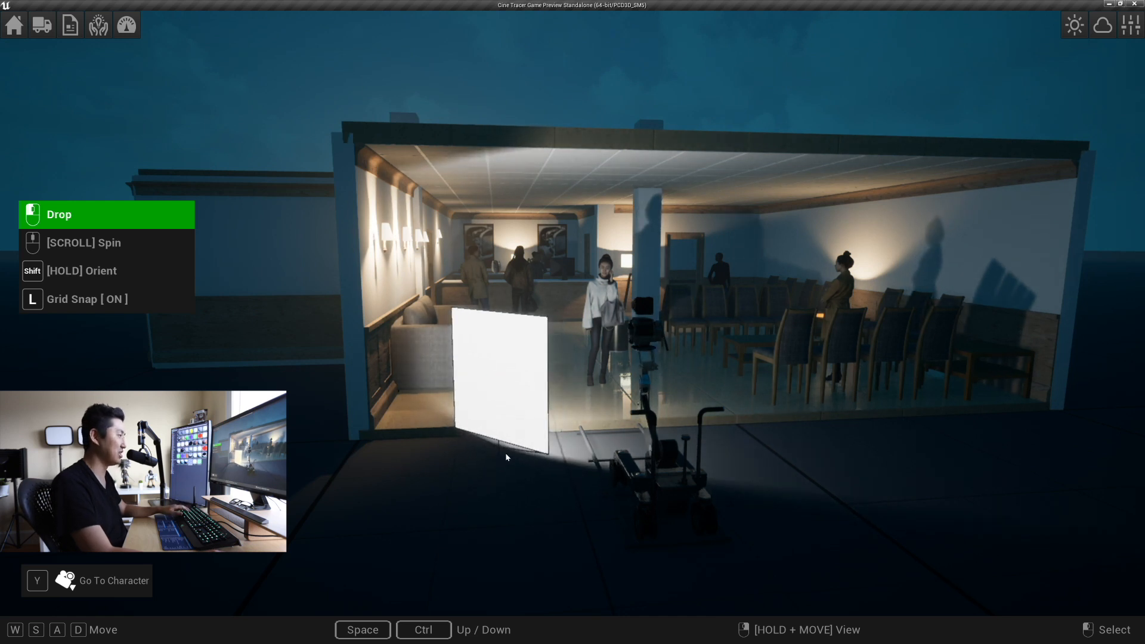
pyautogui.click(505, 455)
pyautogui.moveTo(501, 368); pyautogui.dragTo(509, 248)
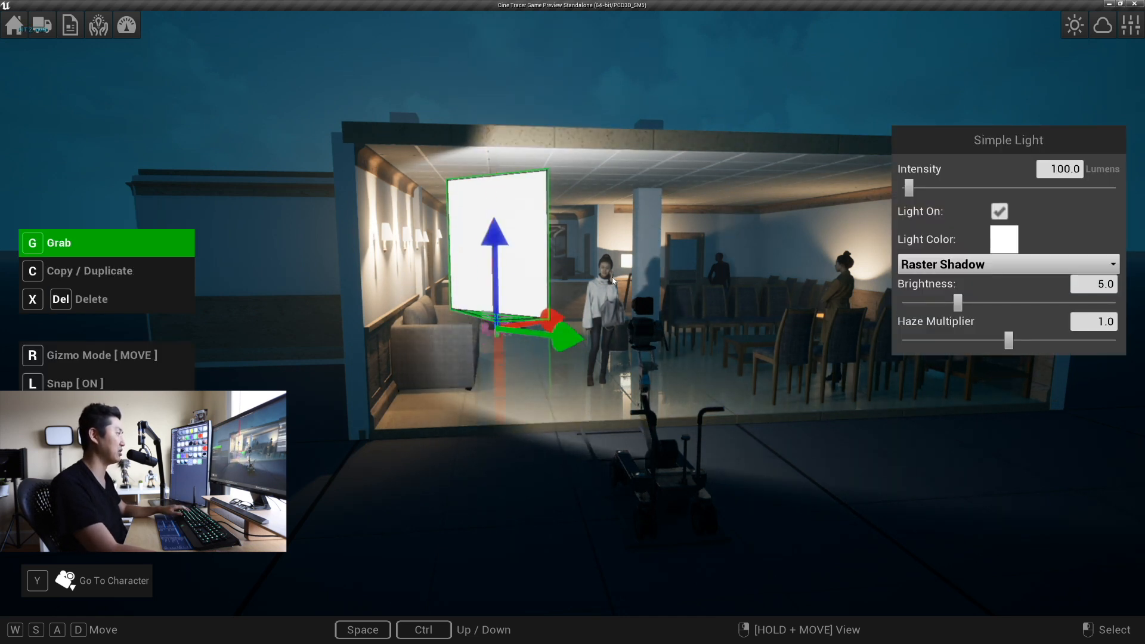
# Step: Give the frame light a very pale warm colour (hue 29.29, saturation 0.23) and Ray Traced Shadow
pyautogui.press('w')
pyautogui.click(1004, 241)
pyautogui.press('w')
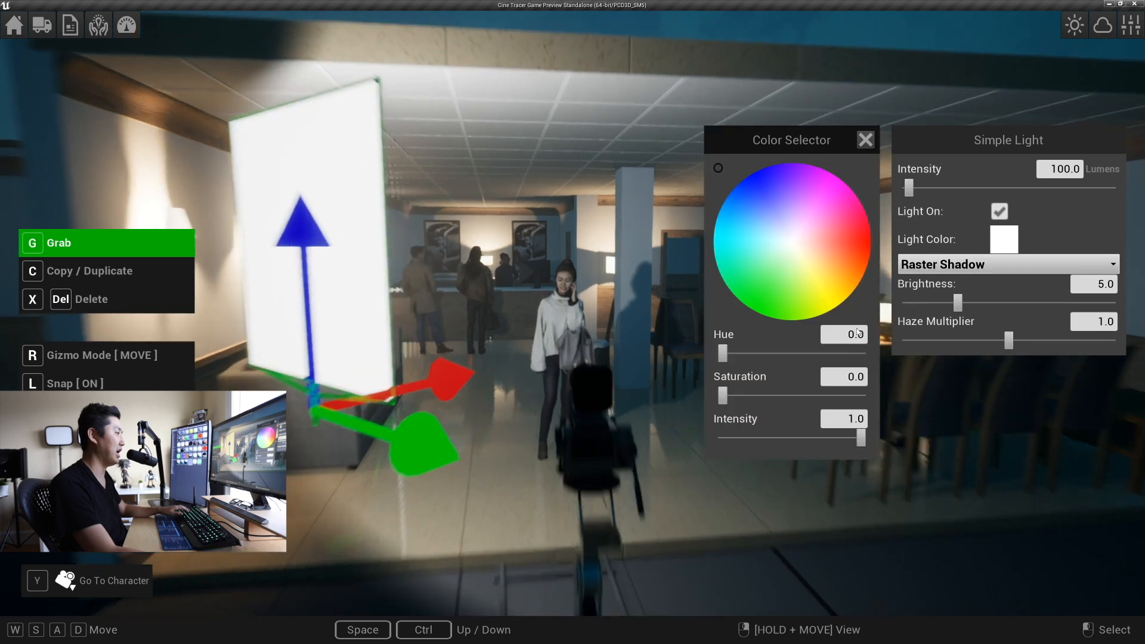
pyautogui.click(808, 249)
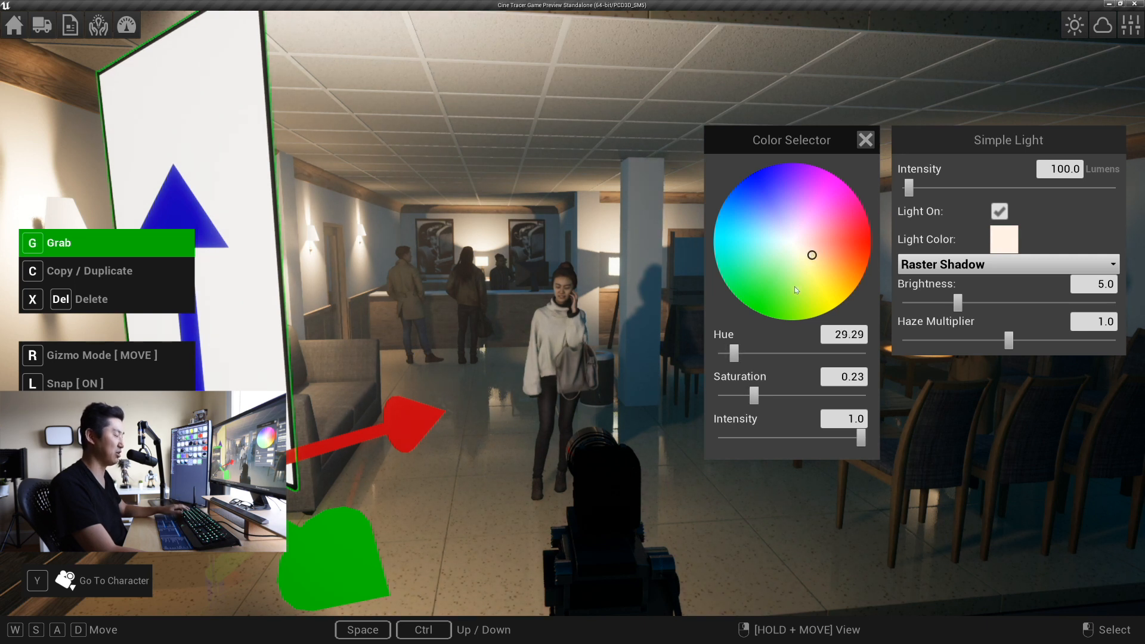
pyautogui.click(941, 268)
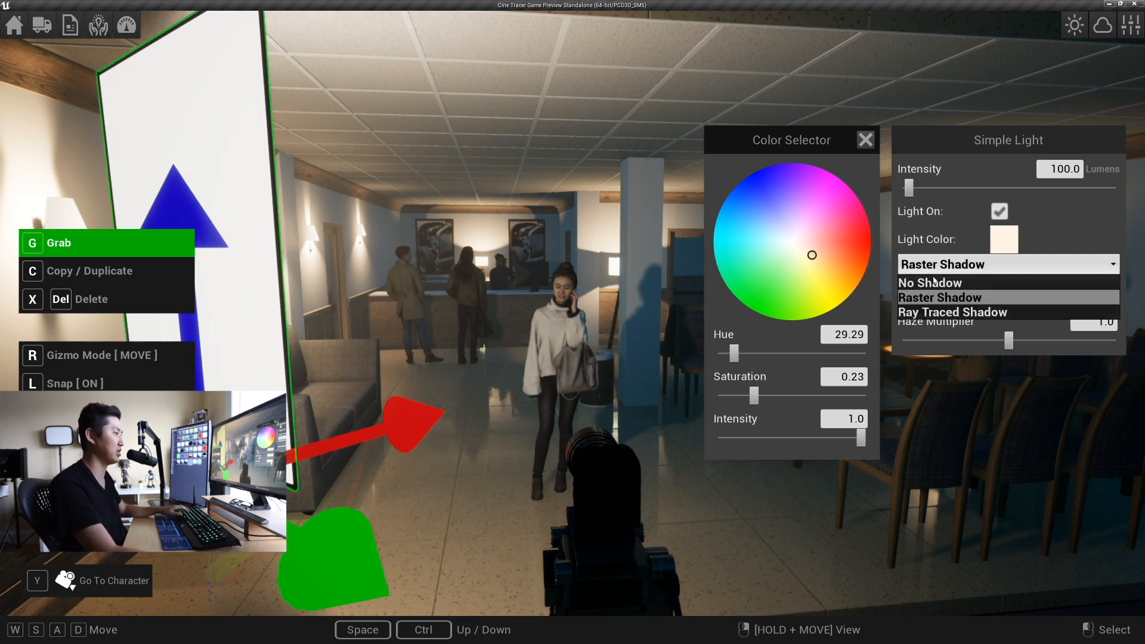
pyautogui.click(948, 312)
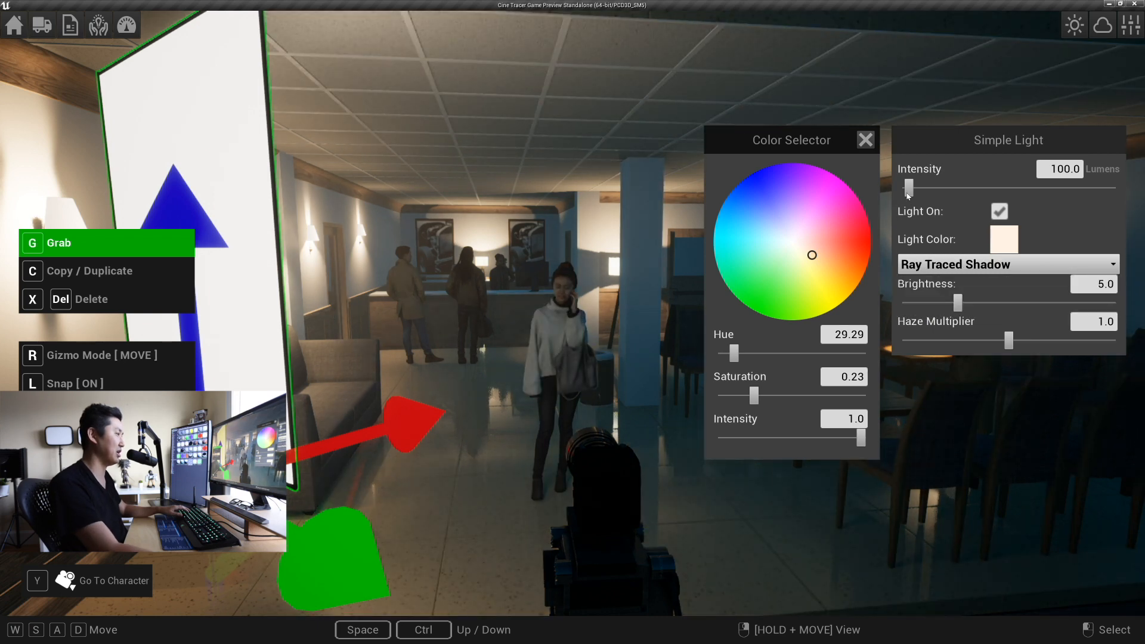
# Step: Set the frame light's intensity to 503.6 lumens and its Haze Multiplier to 0.0, and deselect it
pyautogui.moveTo(909, 192); pyautogui.dragTo(917, 191)
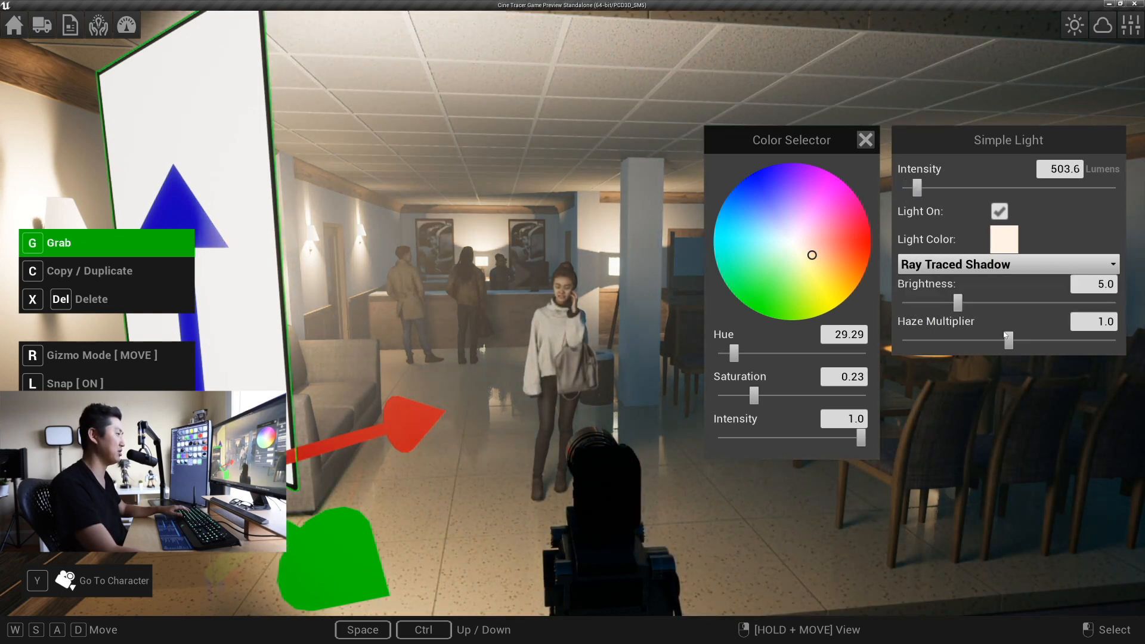
pyautogui.moveTo(1007, 335); pyautogui.dragTo(906, 339)
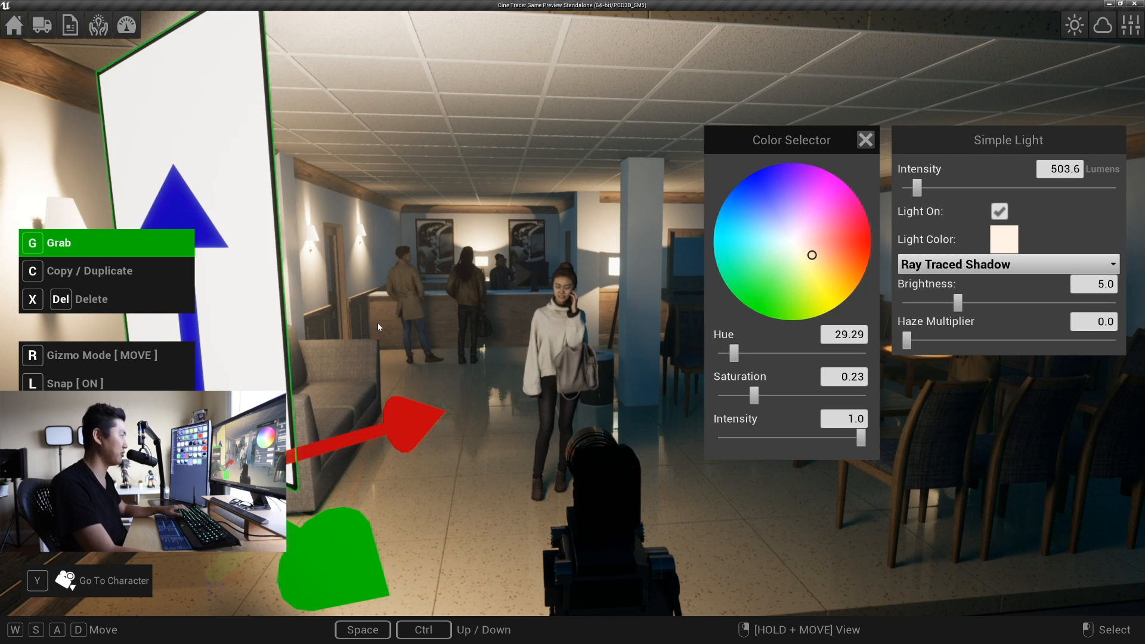
pyautogui.click(868, 143)
pyautogui.press('s')
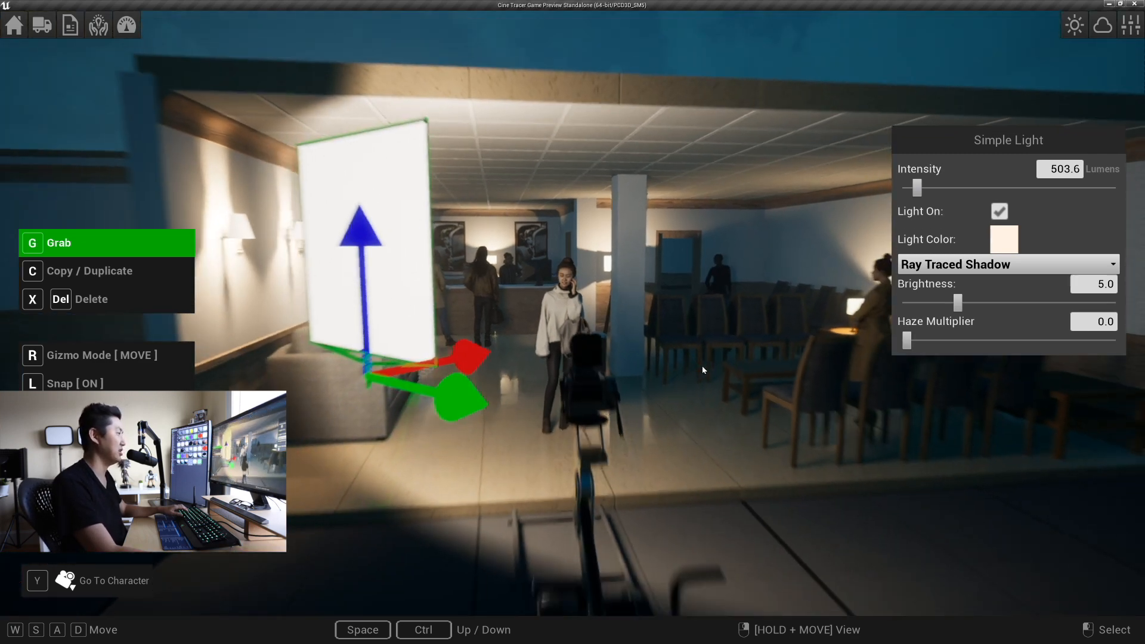
pyautogui.click(781, 498)
# Step: Inspect the frame light's effect on the room from several sides in character view, and target the camera dolly with the Select Tool
pyautogui.press('y')
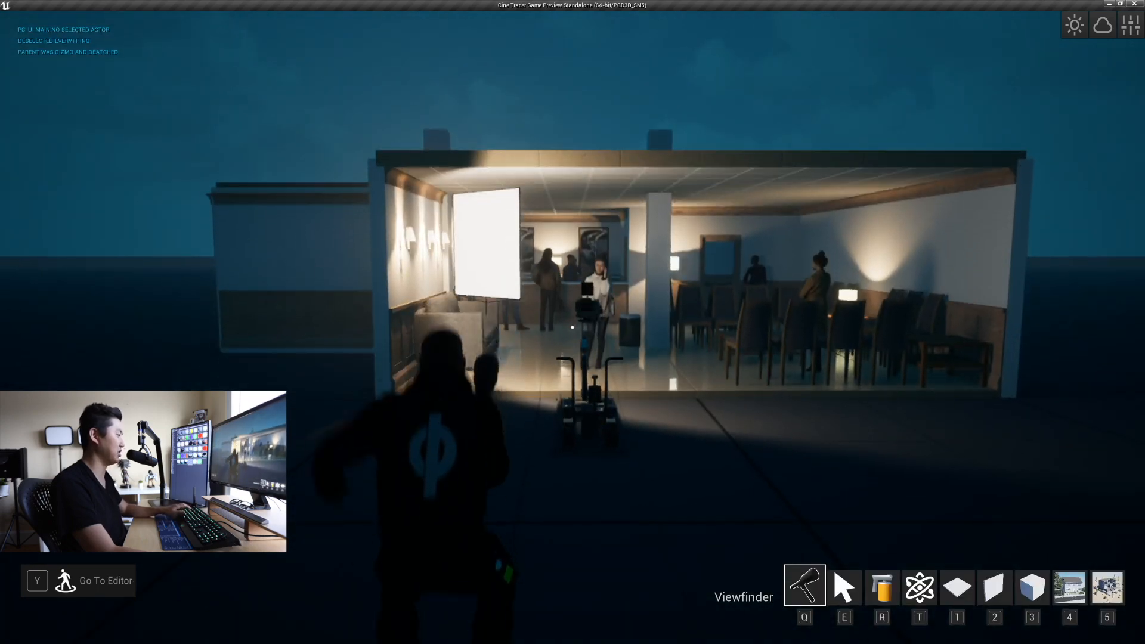
pyautogui.press('w')
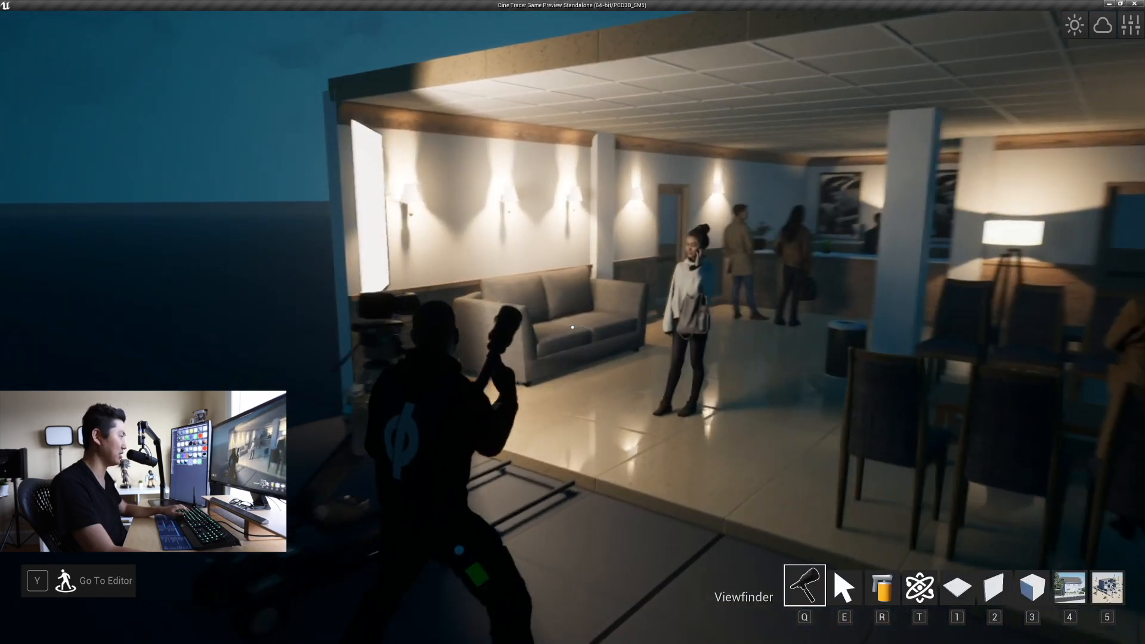
pyautogui.press('s')
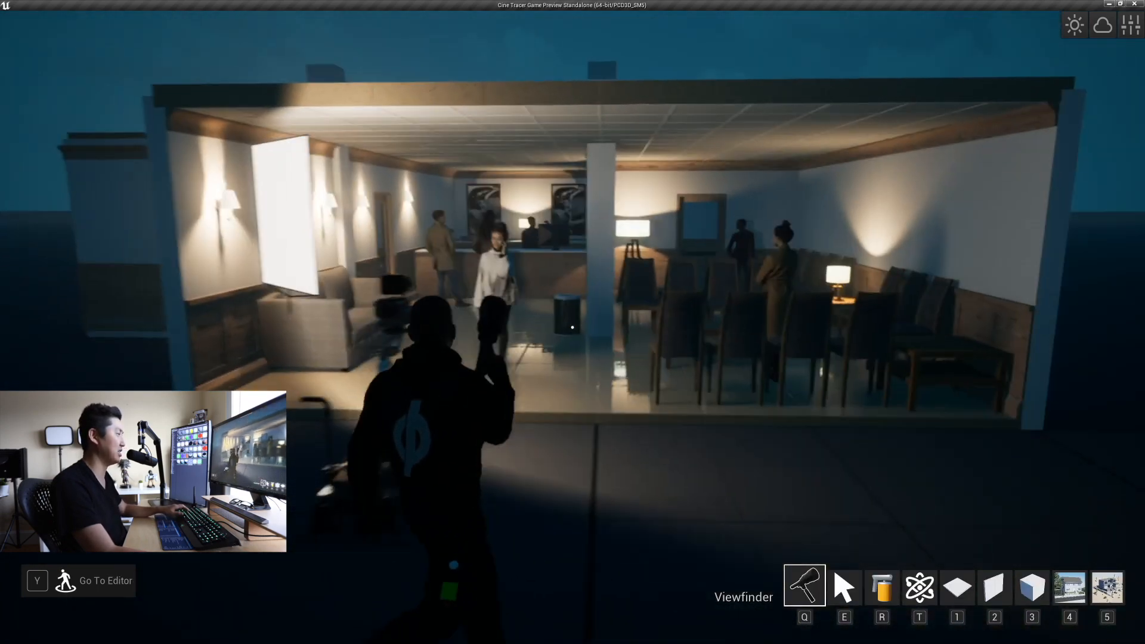
pyautogui.press('a')
pyautogui.press('w')
pyautogui.press('e')
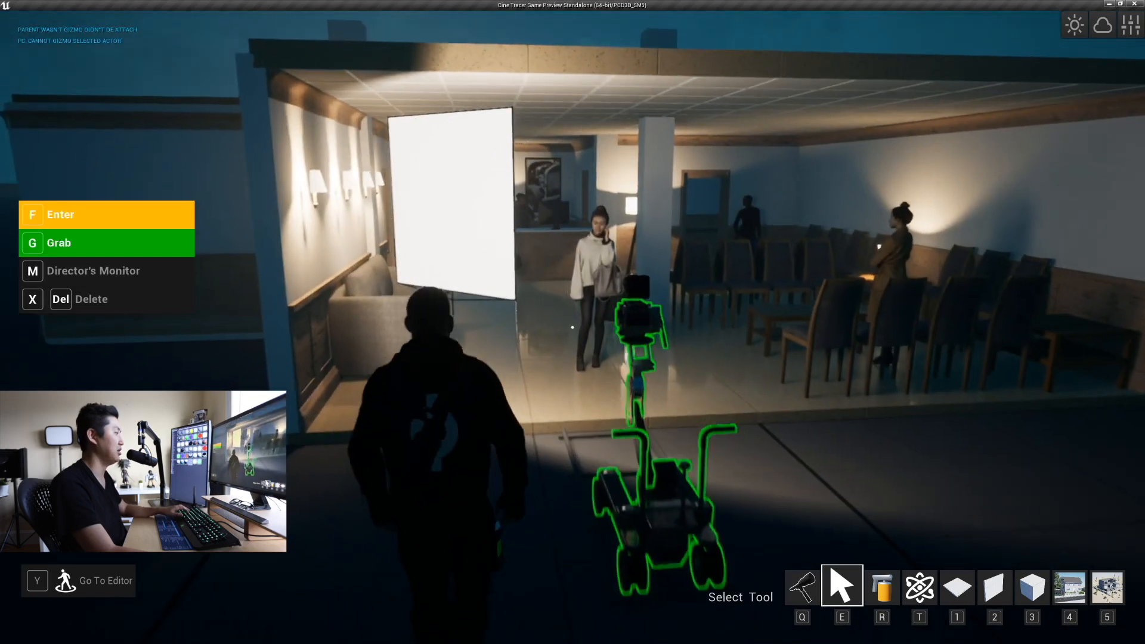
# Step: Check the lit shot through the dolly camera, pushing in on the woman to dolly position 120 and back to 0, and exit the camera
pyautogui.press('e')
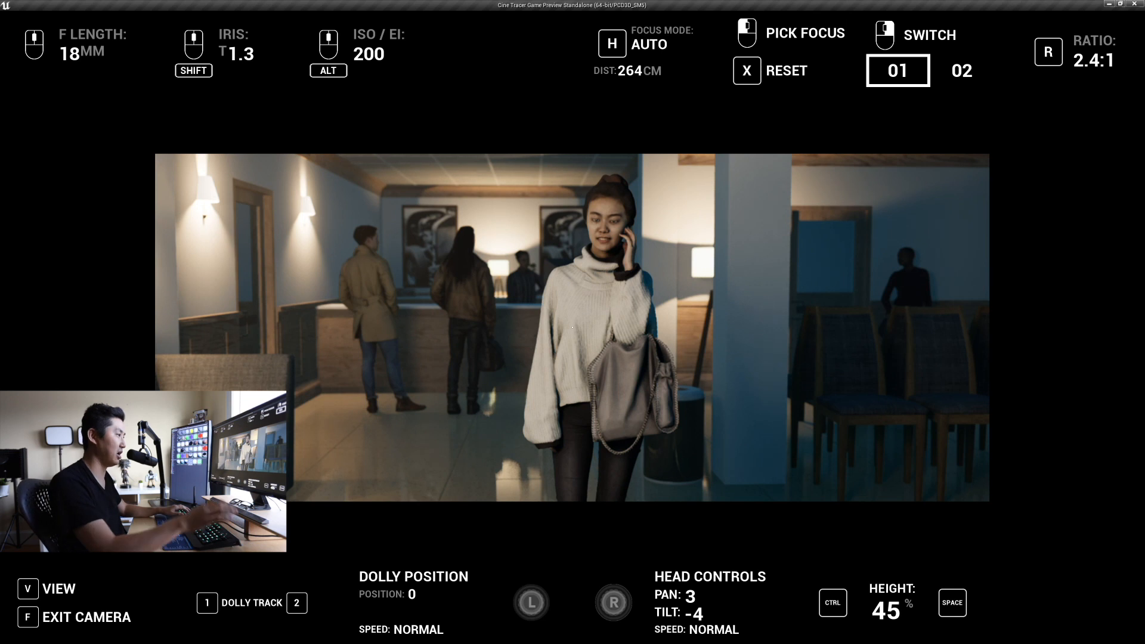
pyautogui.press('w')
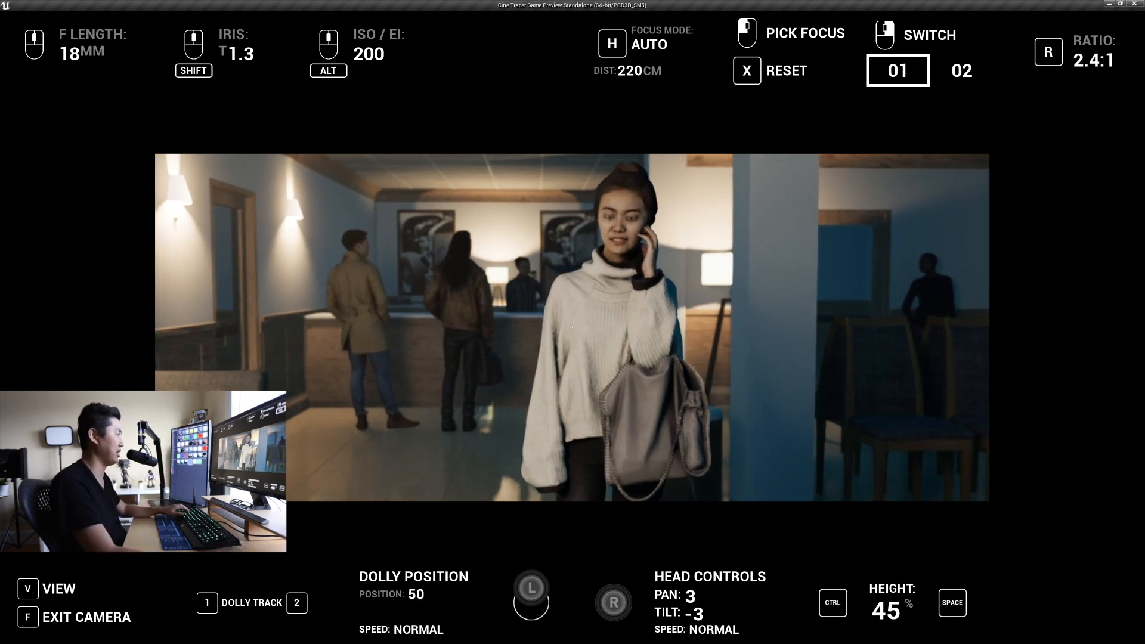
pyautogui.press('w')
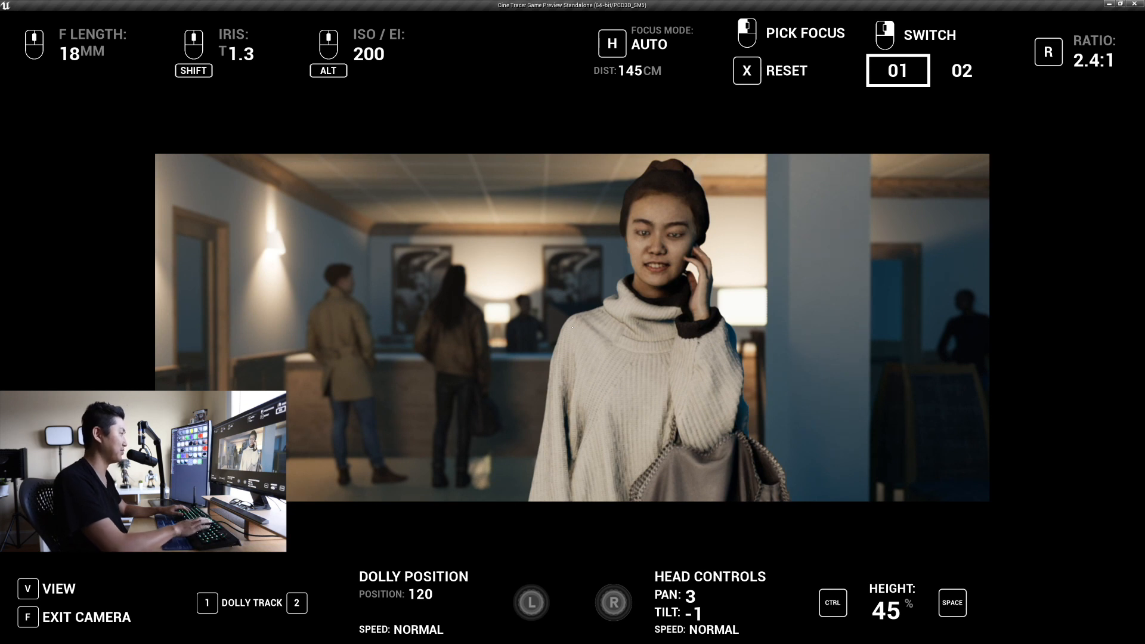
pyautogui.press('s')
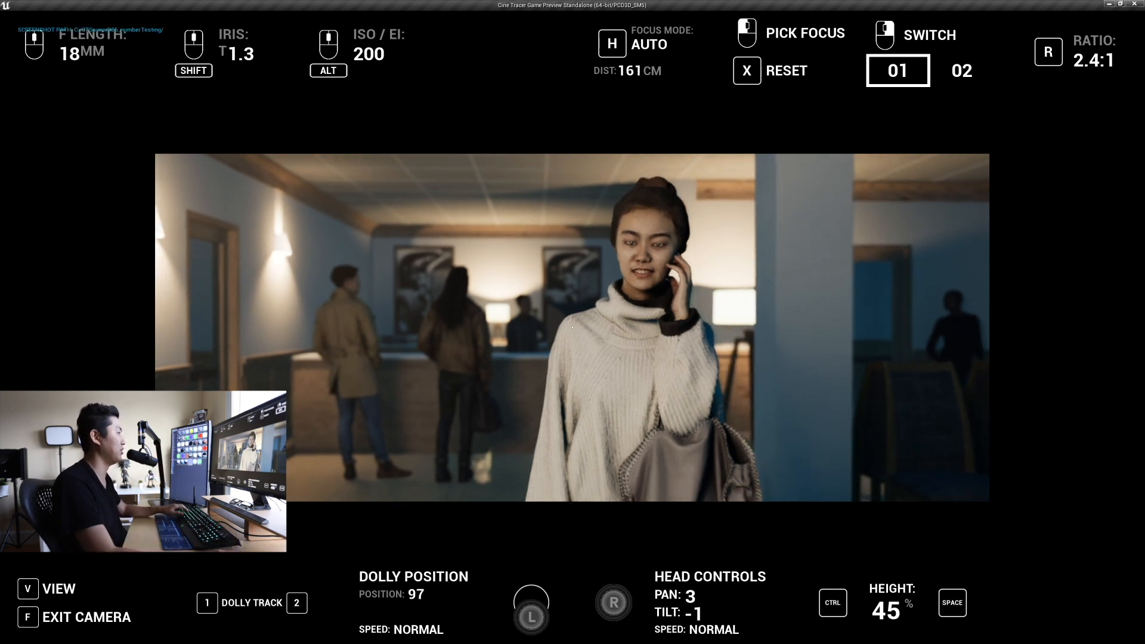
pyautogui.press('s')
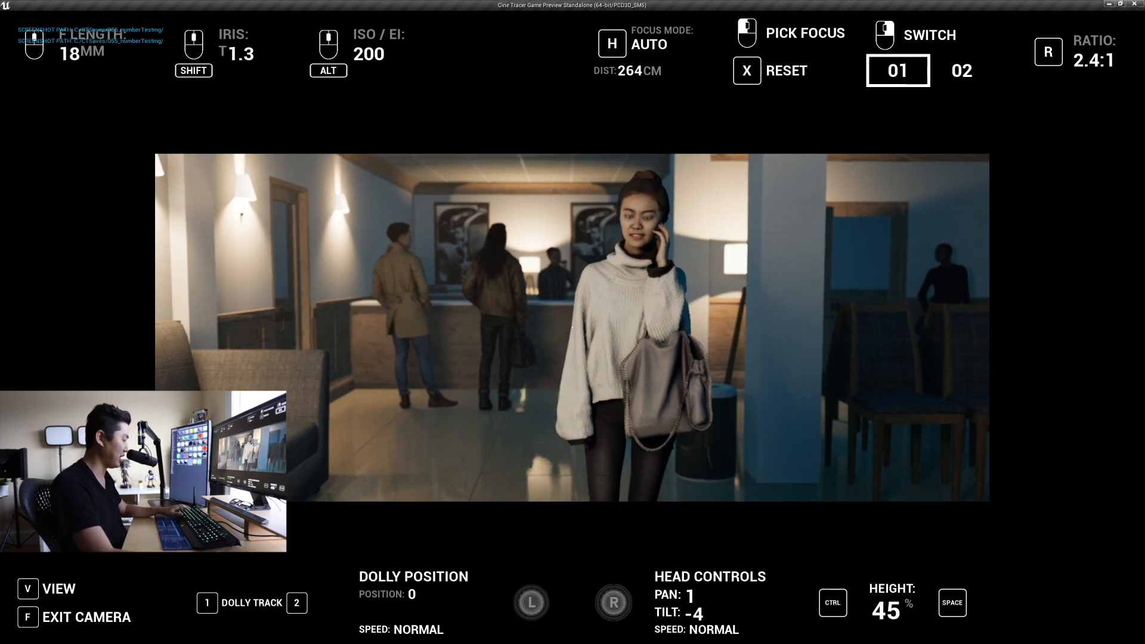
pyautogui.press('f')
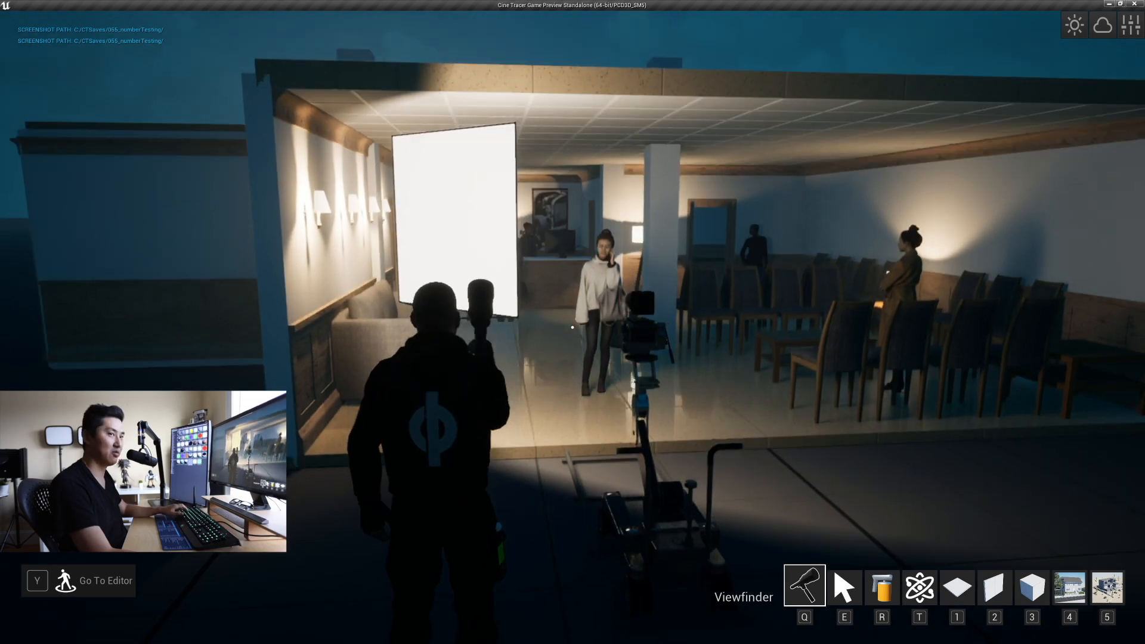